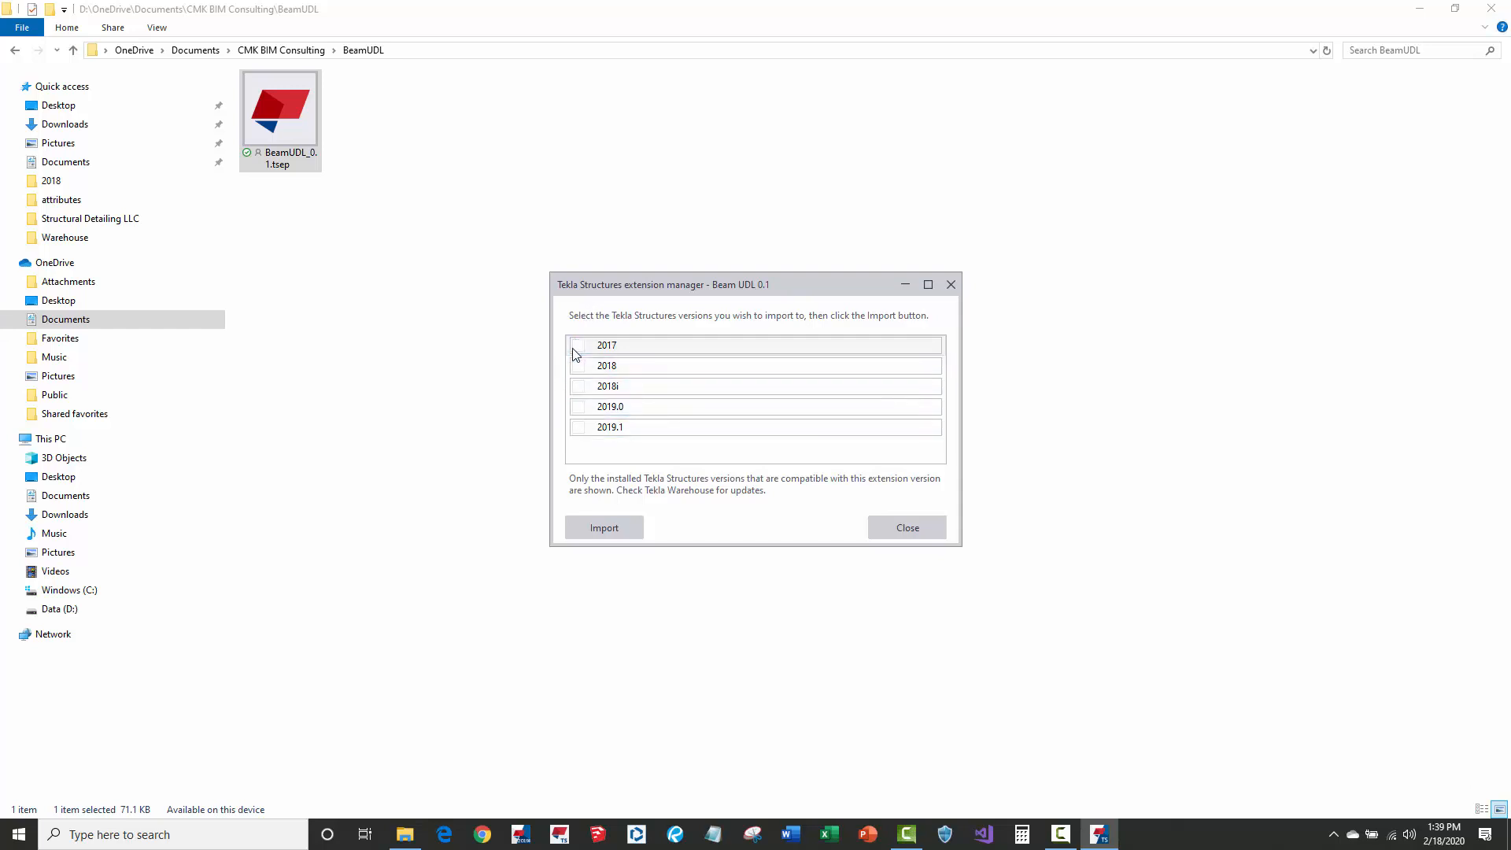
- Import the Beam UDL 0.1 extension into version 2019.1, close the extension manager and agree to delete the original installer file
left_click(579, 428)
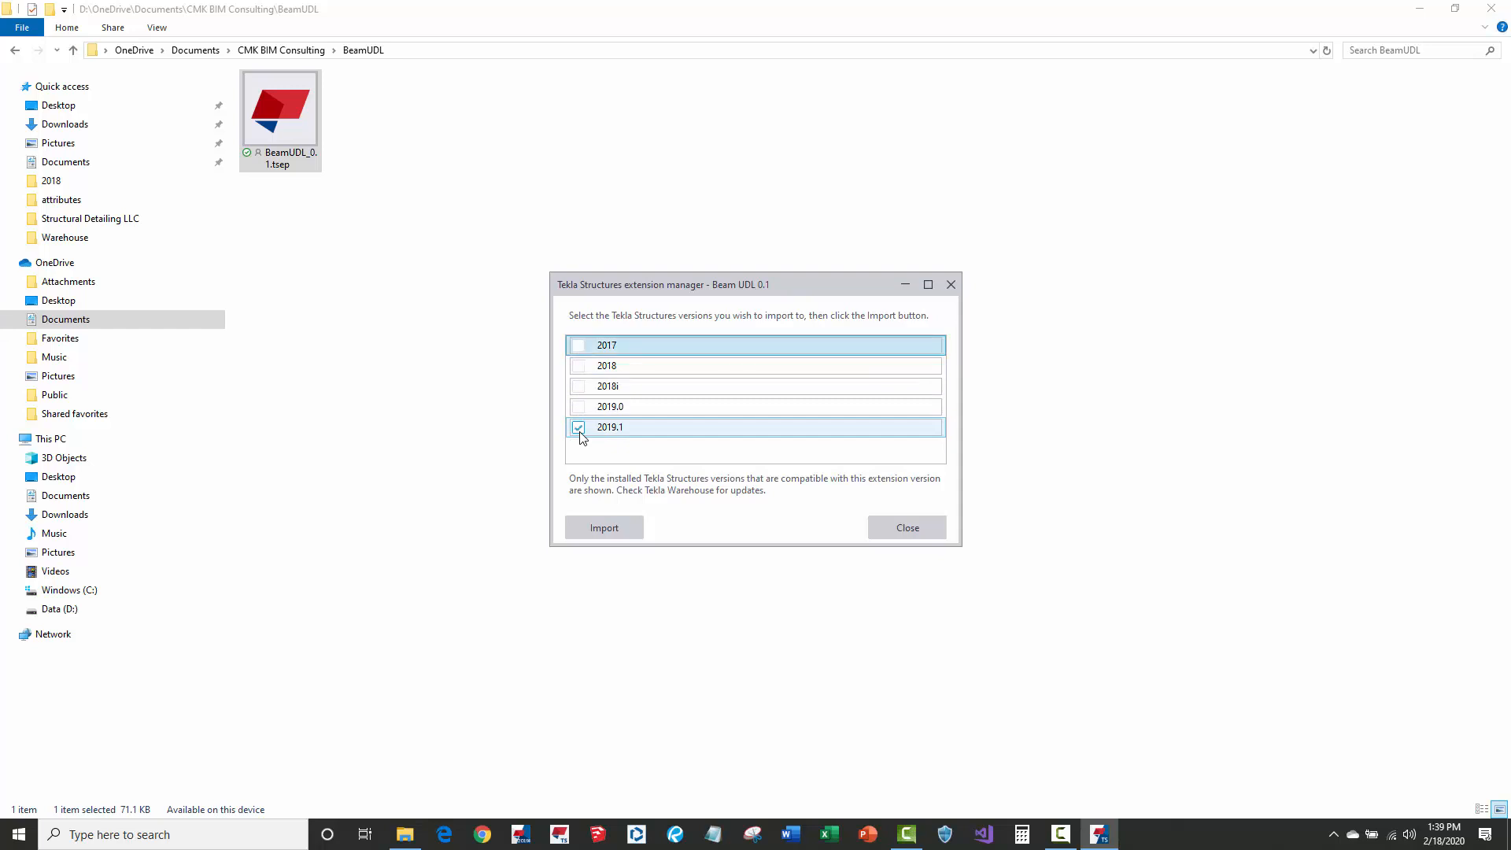
left_click(620, 533)
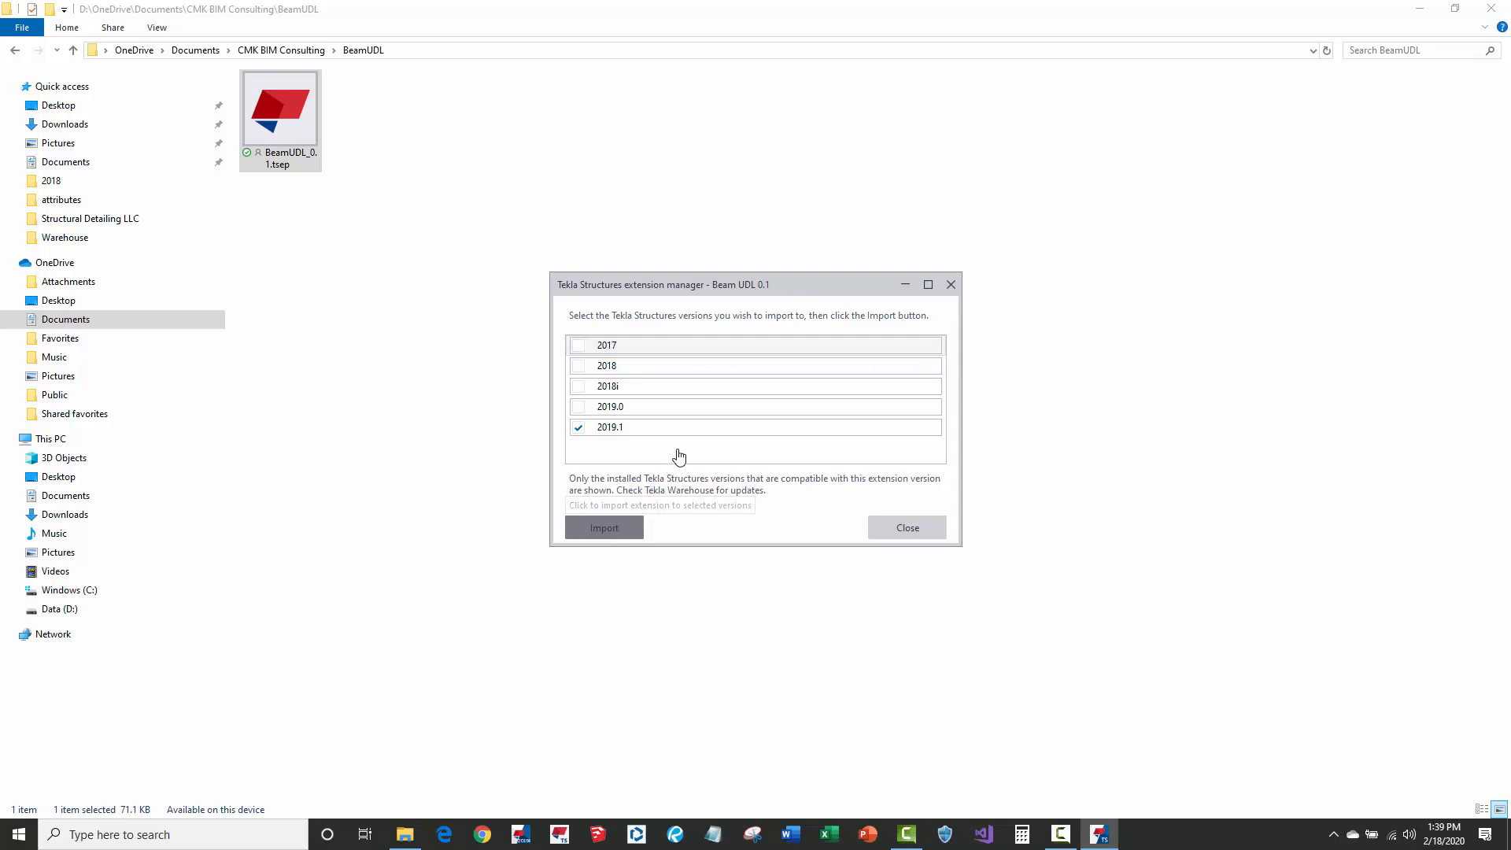
left_click(889, 531)
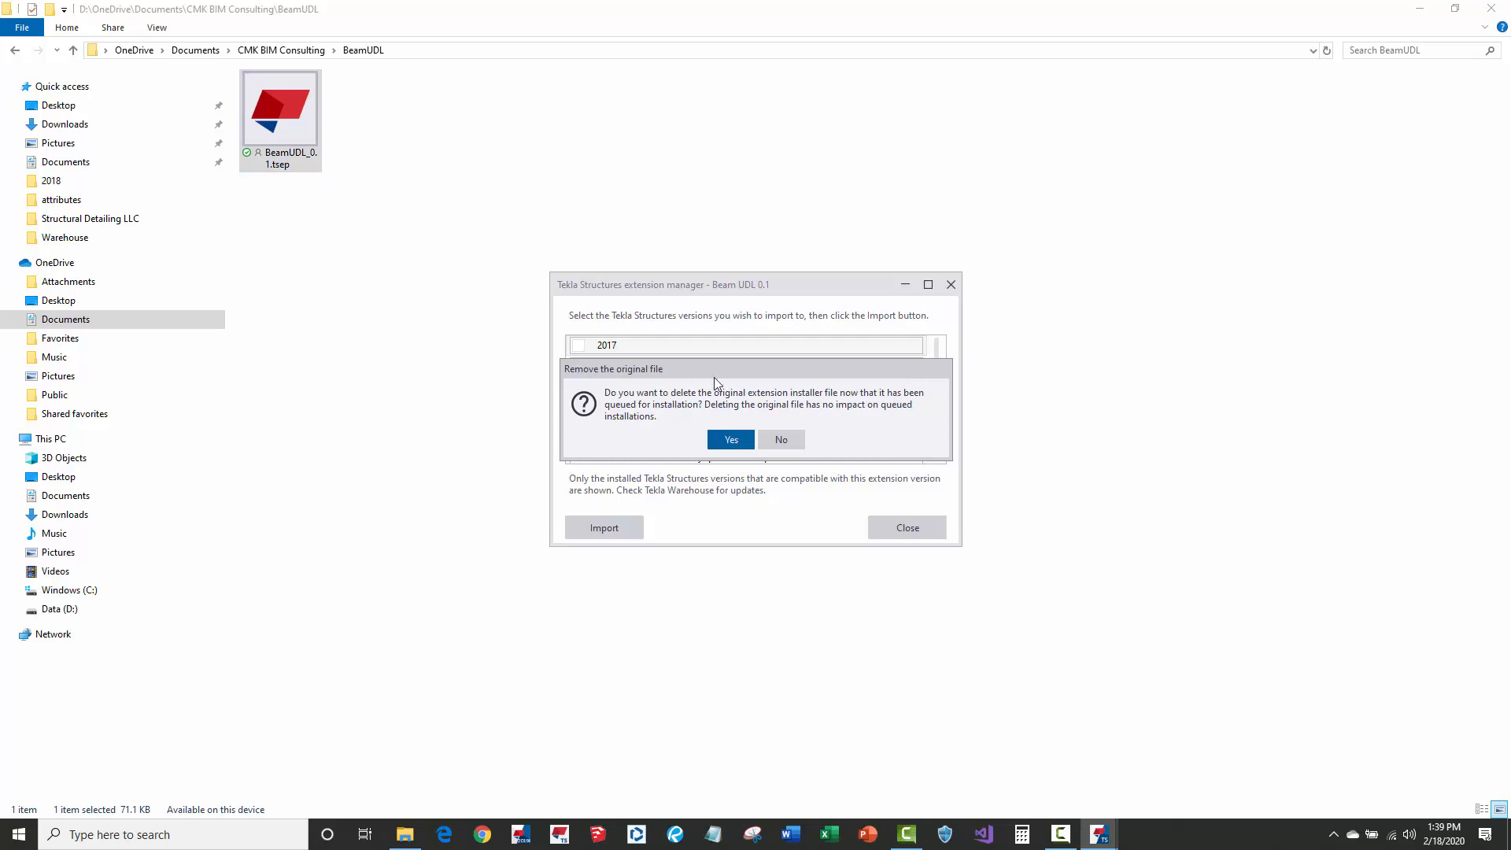
left_click(730, 442)
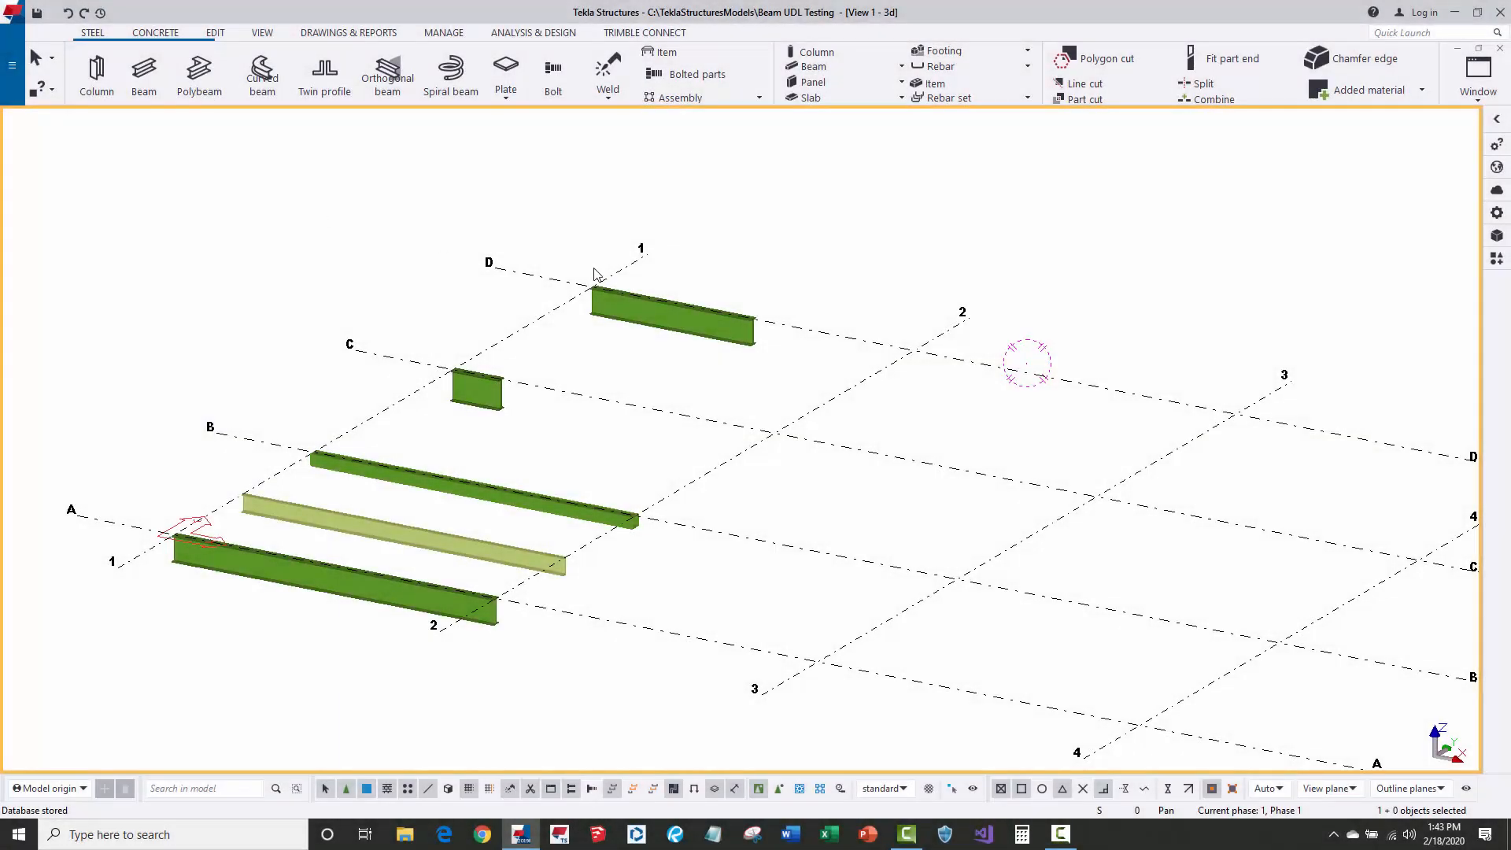
- In Tekla Structures, launch the BeamUDL tool from the CMK BIM group of Applications & components
left_click(1497, 261)
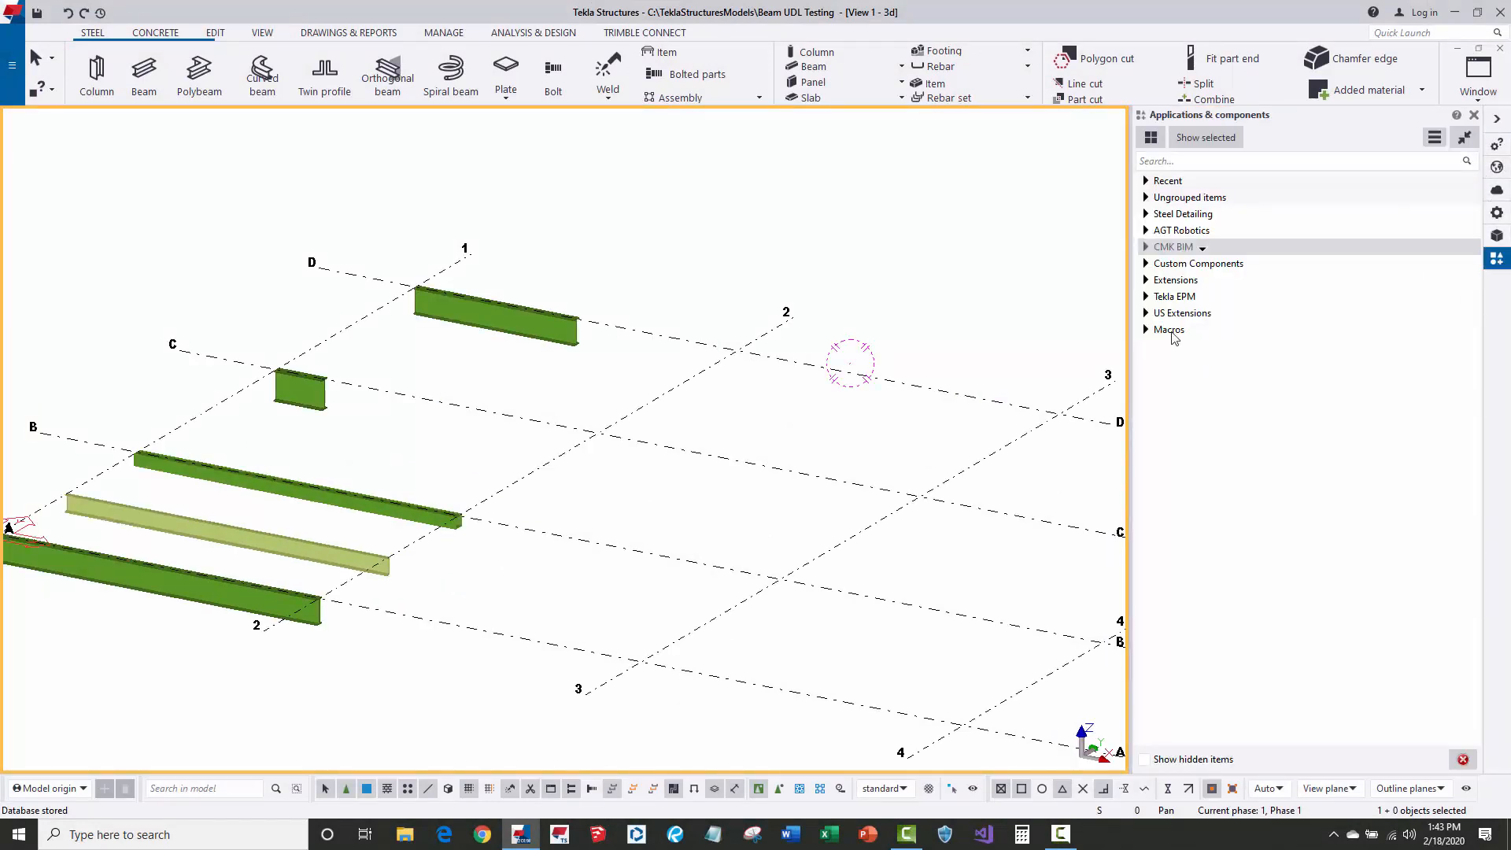
left_click(1145, 248)
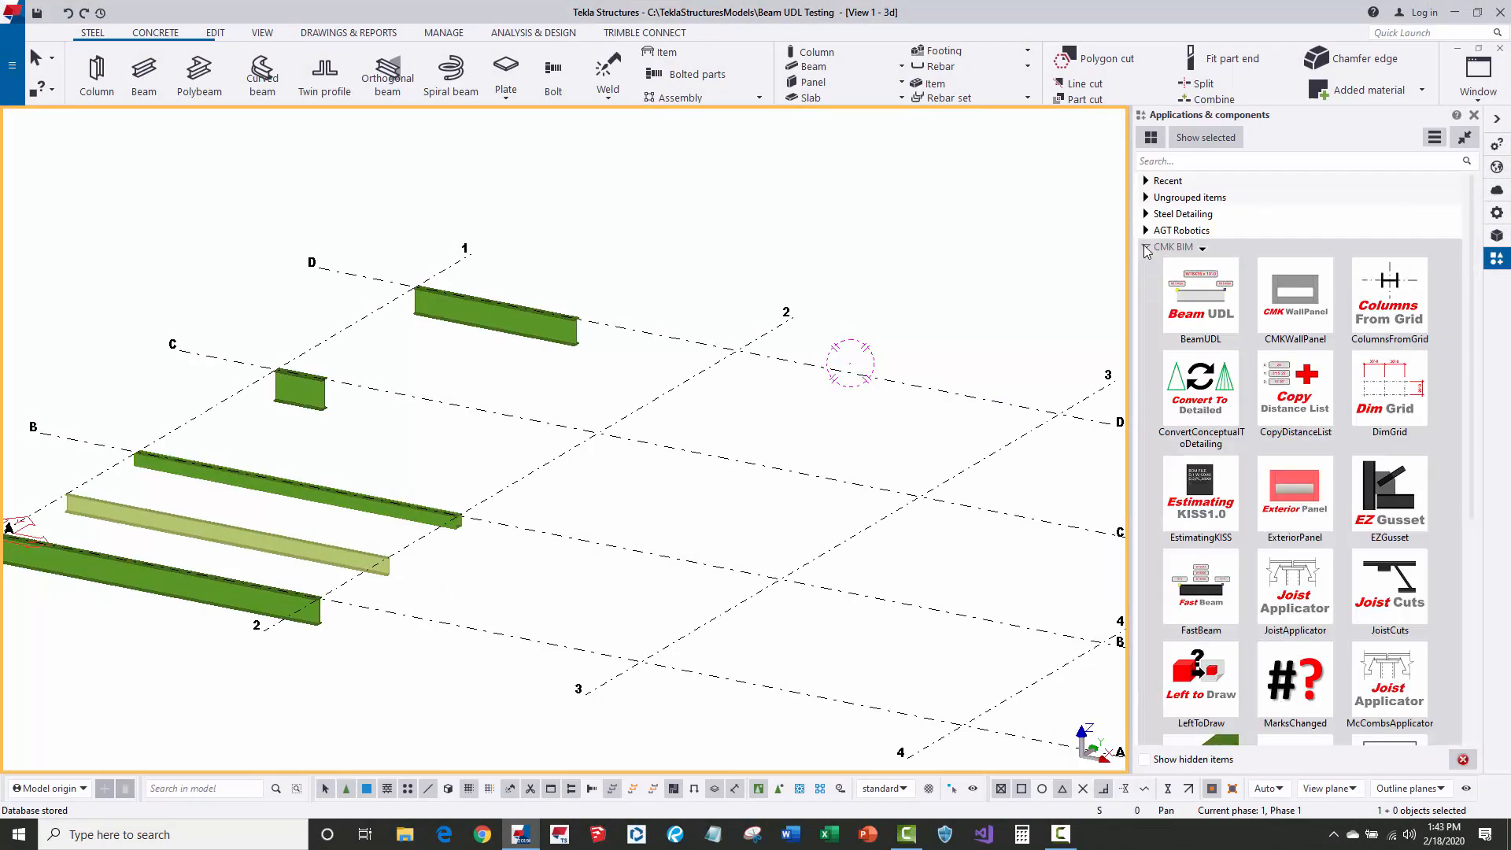
left_click(1196, 288)
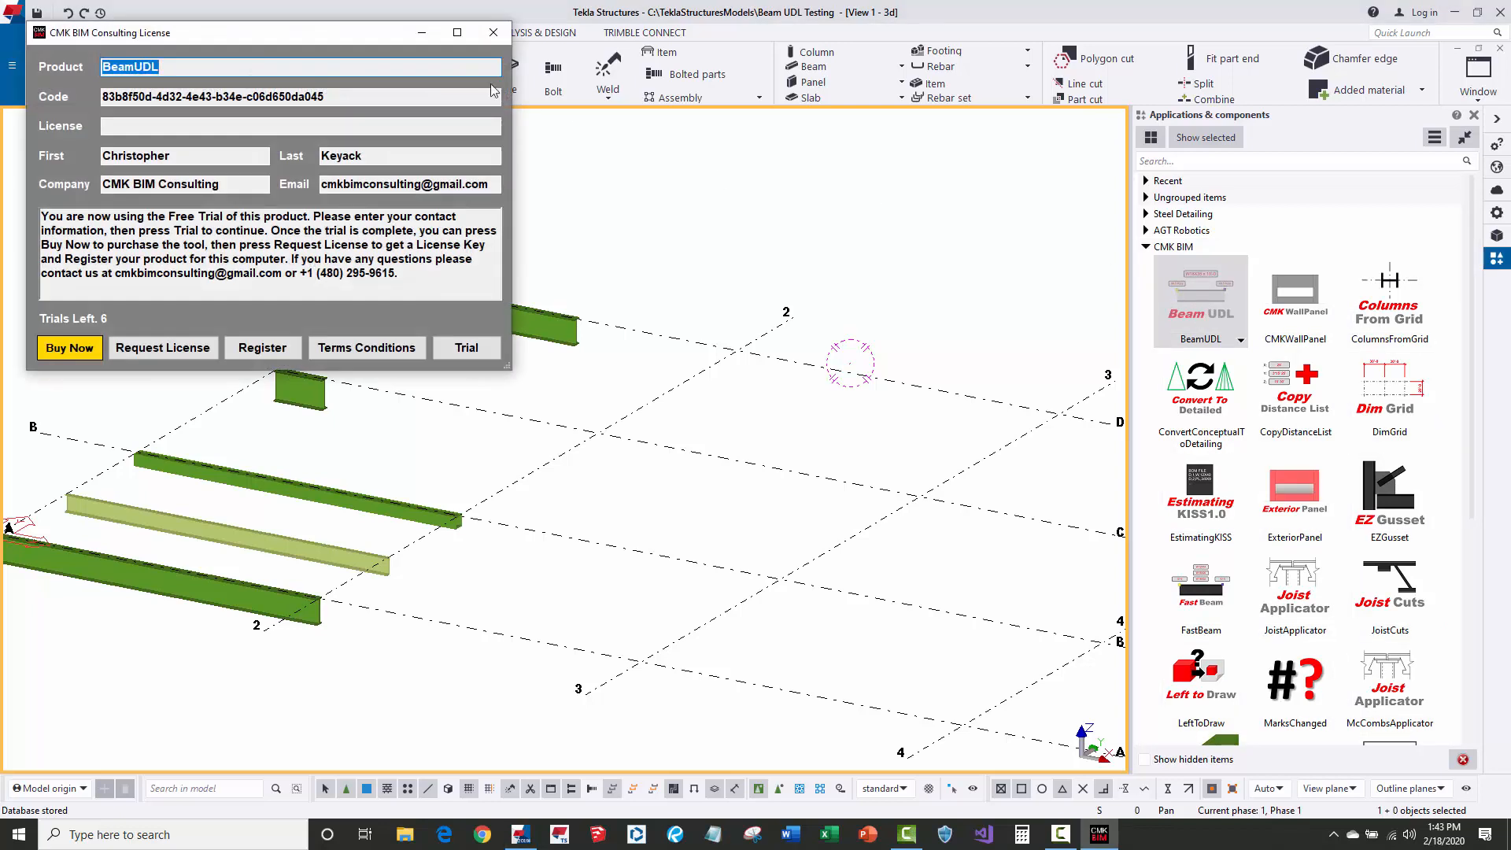
- Paste the license key into the BeamUDL License field, register the product and close the license window
left_click_drag(300, 36, 292, 143)
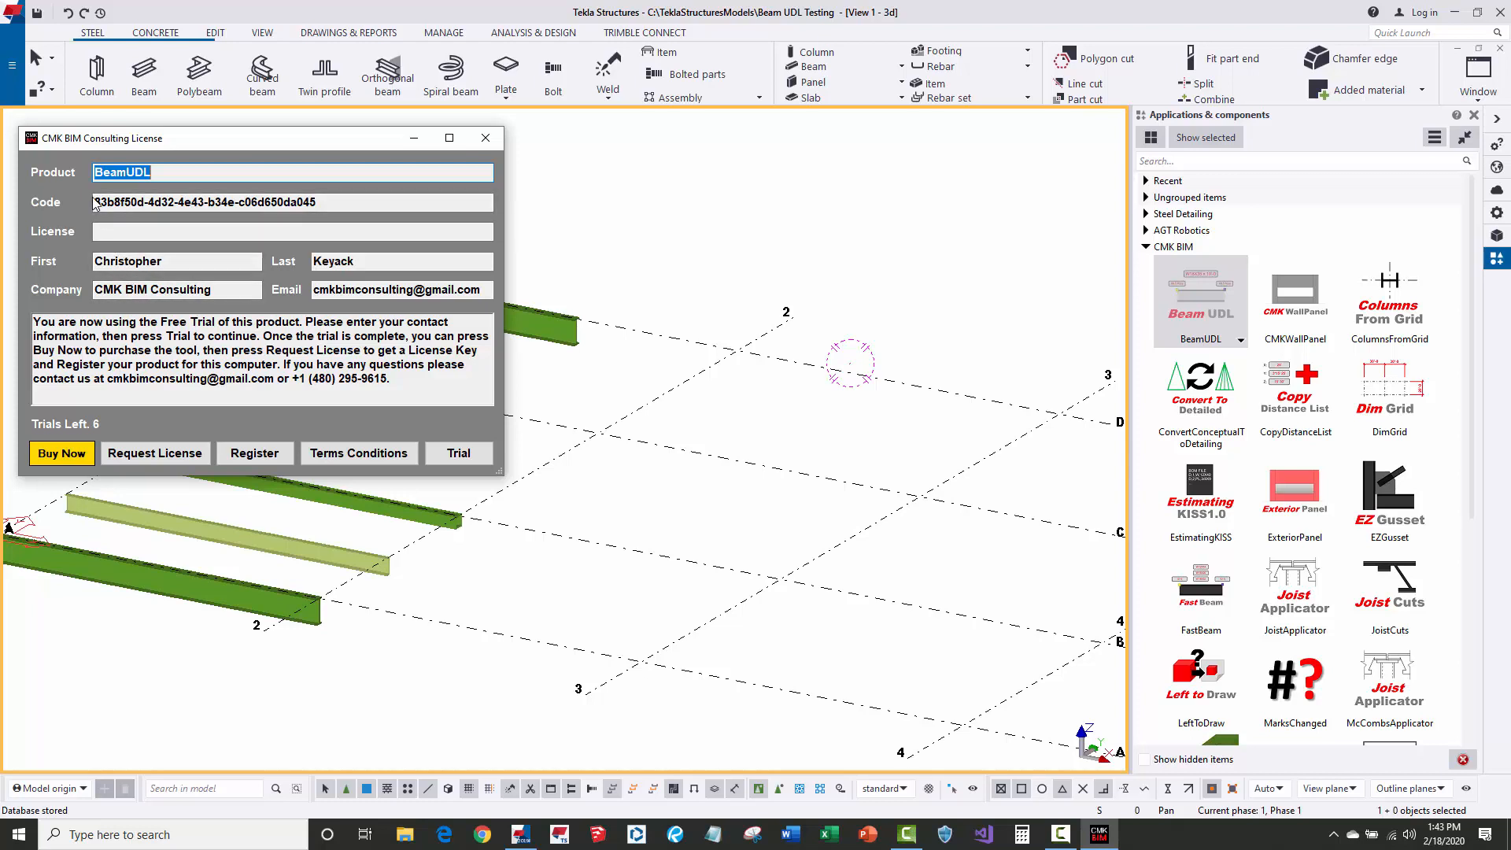
left_click_drag(97, 202, 329, 204)
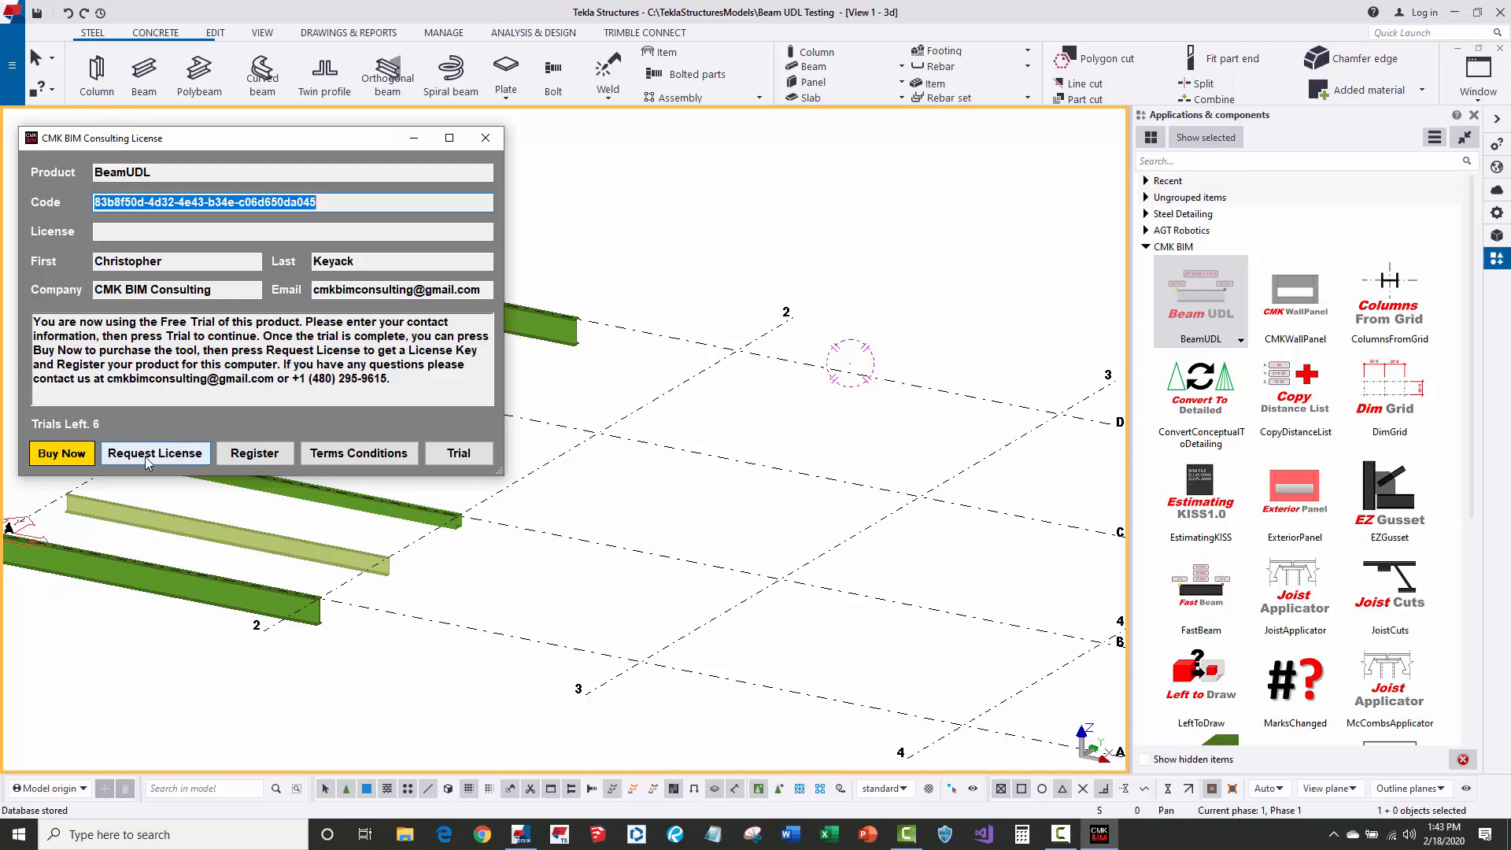
left_click(115, 233)
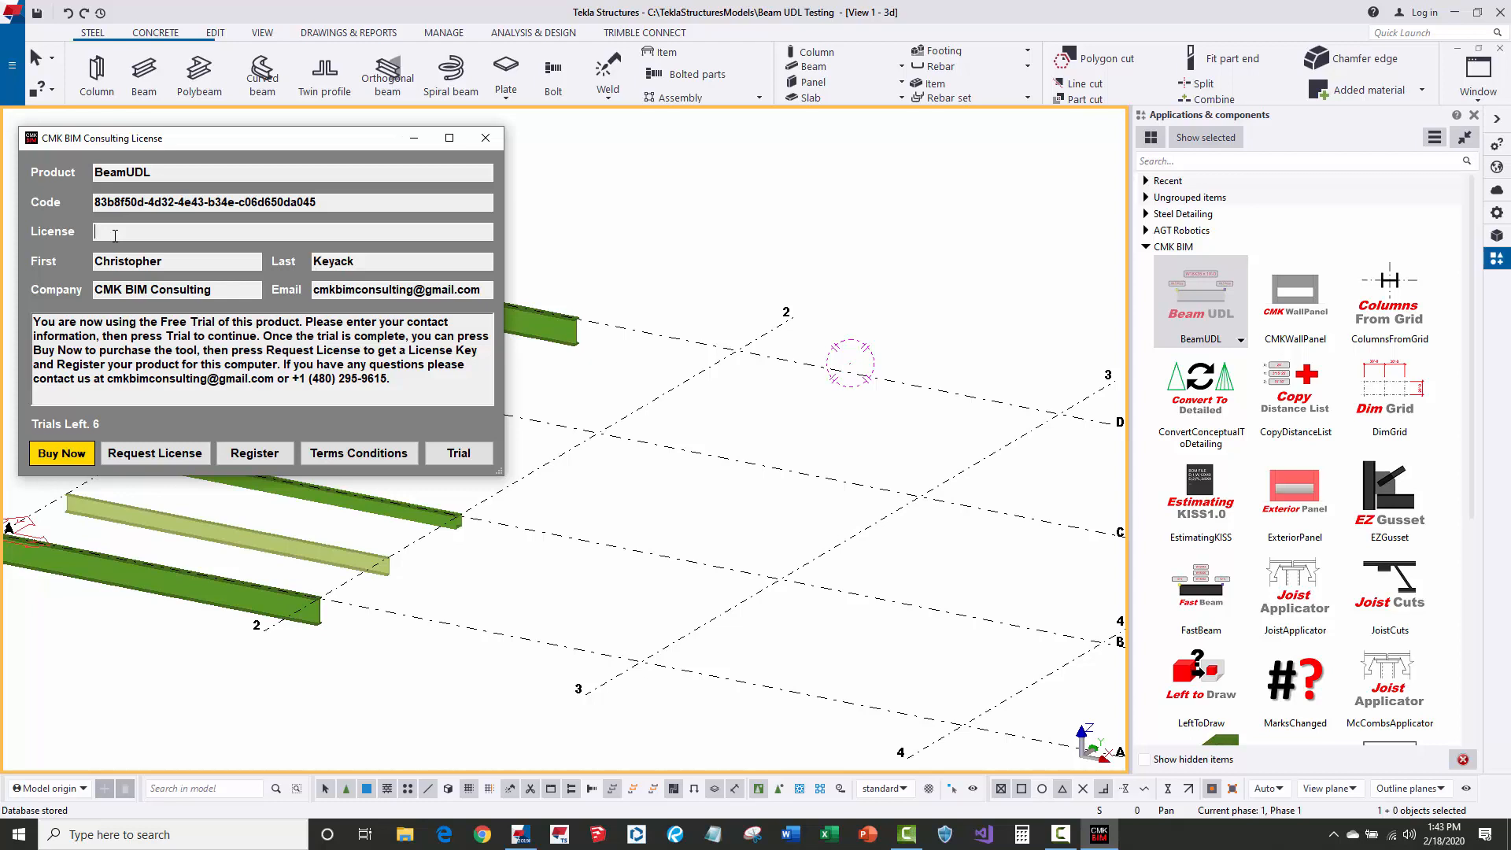
key("ctrl+v")
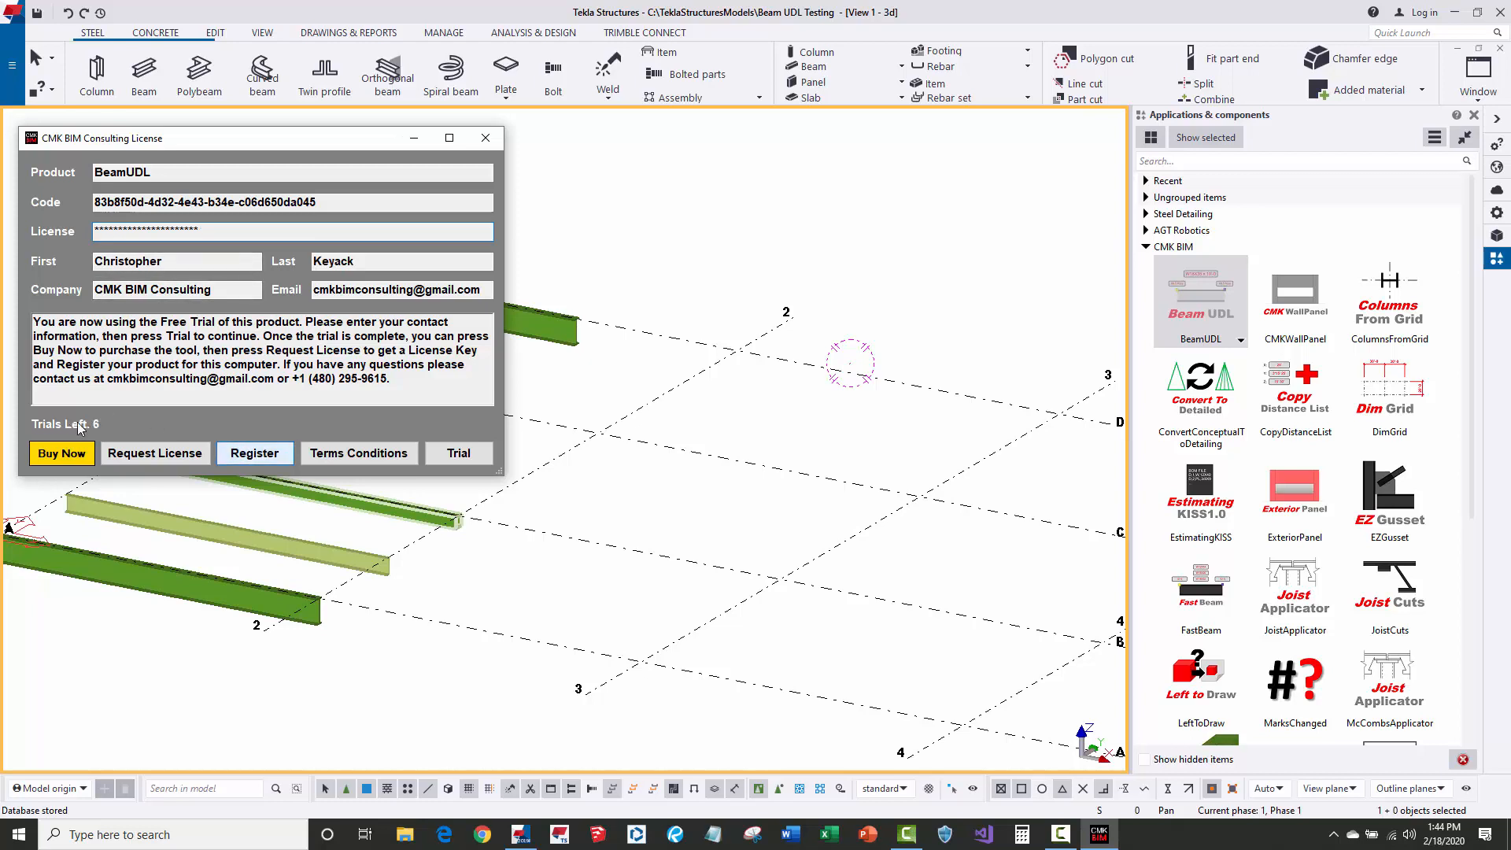
key("Return")
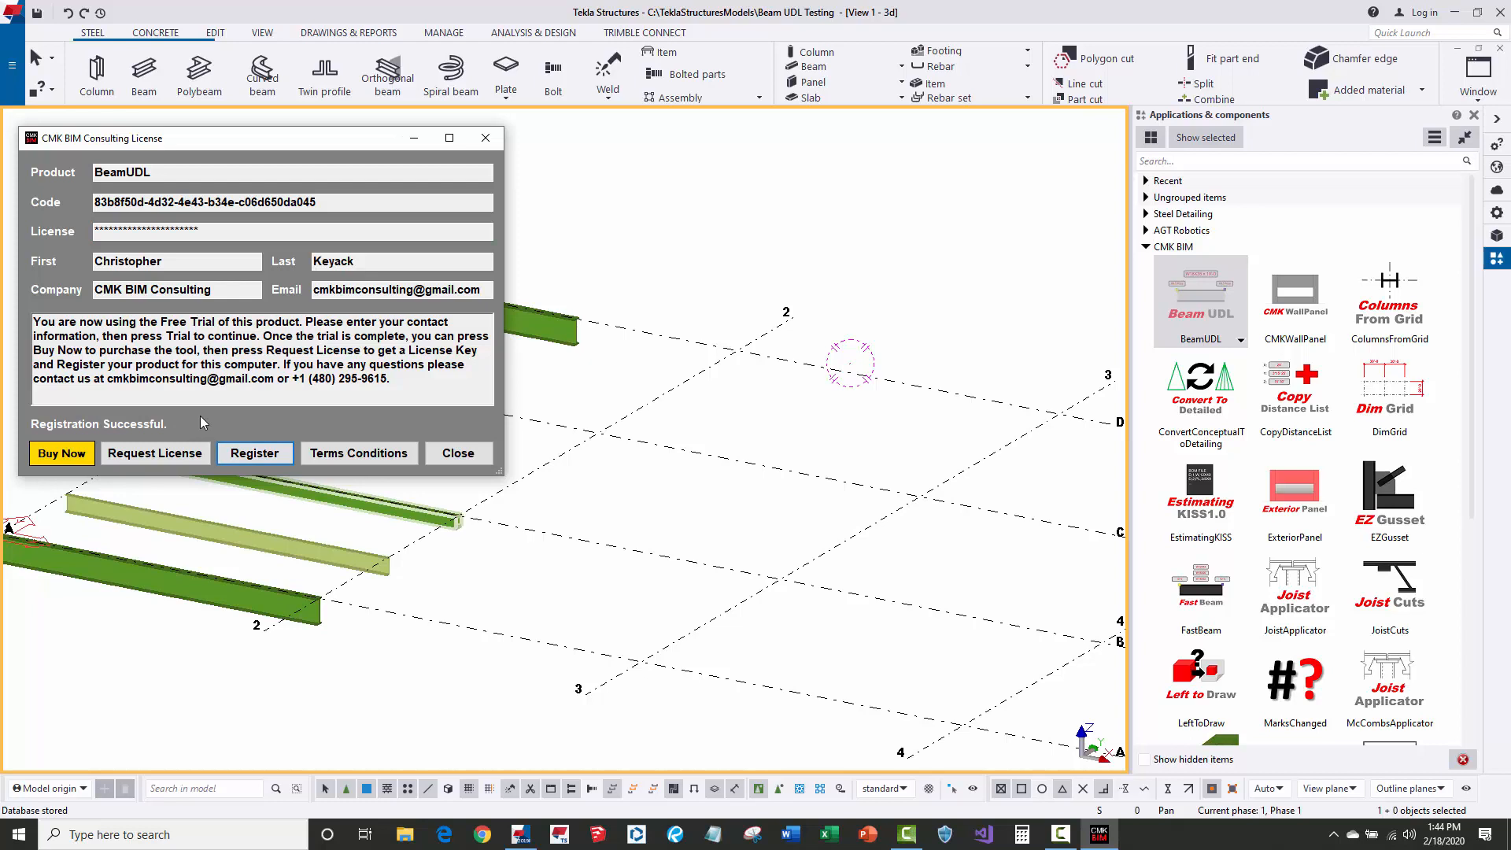
left_click(439, 455)
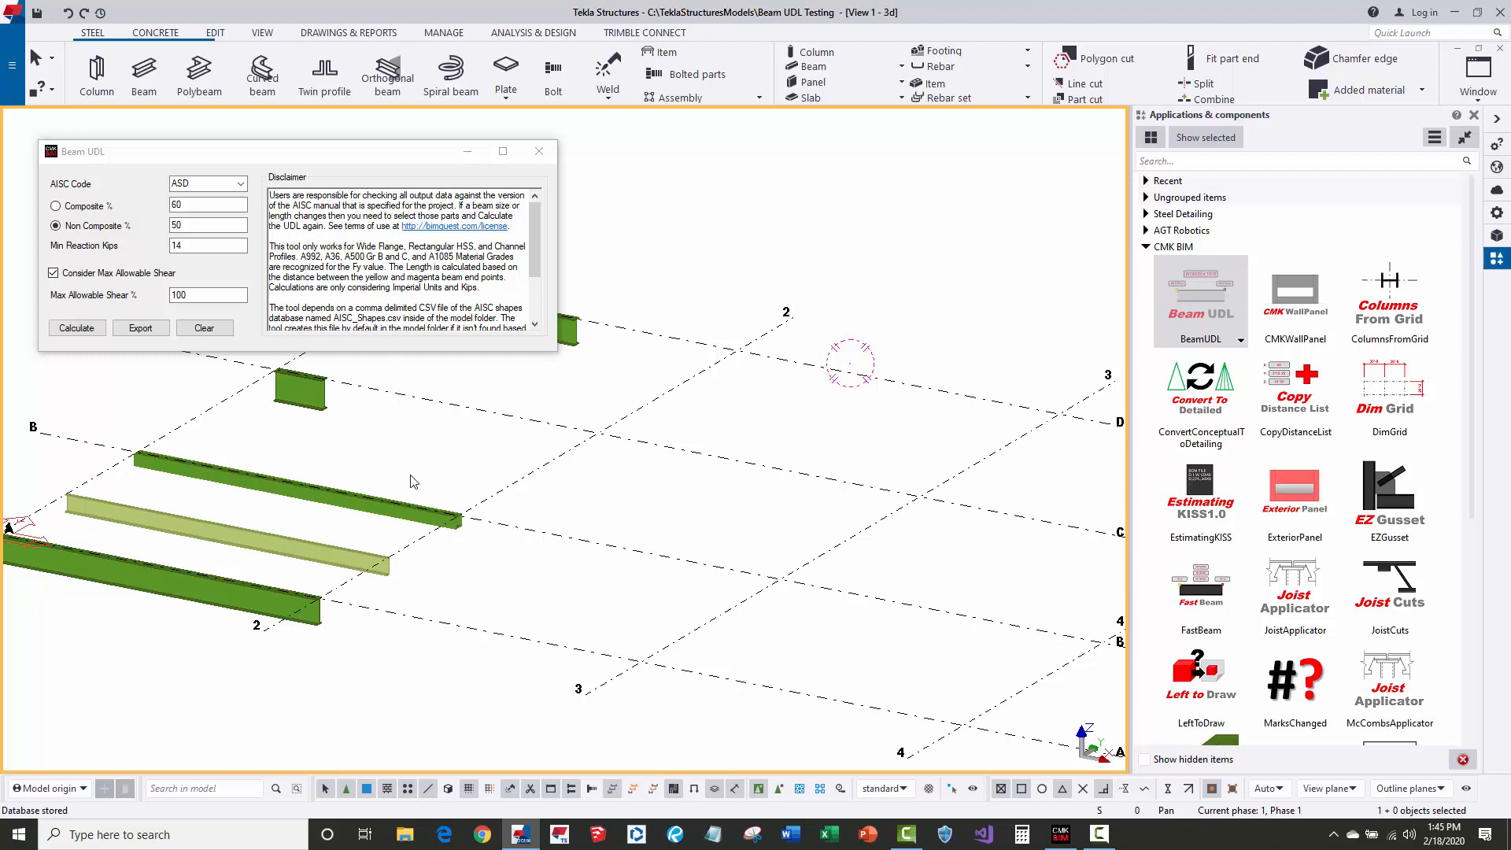
- Examine the profile shapes of the wide-flange beam on grid D, the HSS beam on grid B and the channel between grids A and B
middle_click_drag(412, 476, 634, 524)
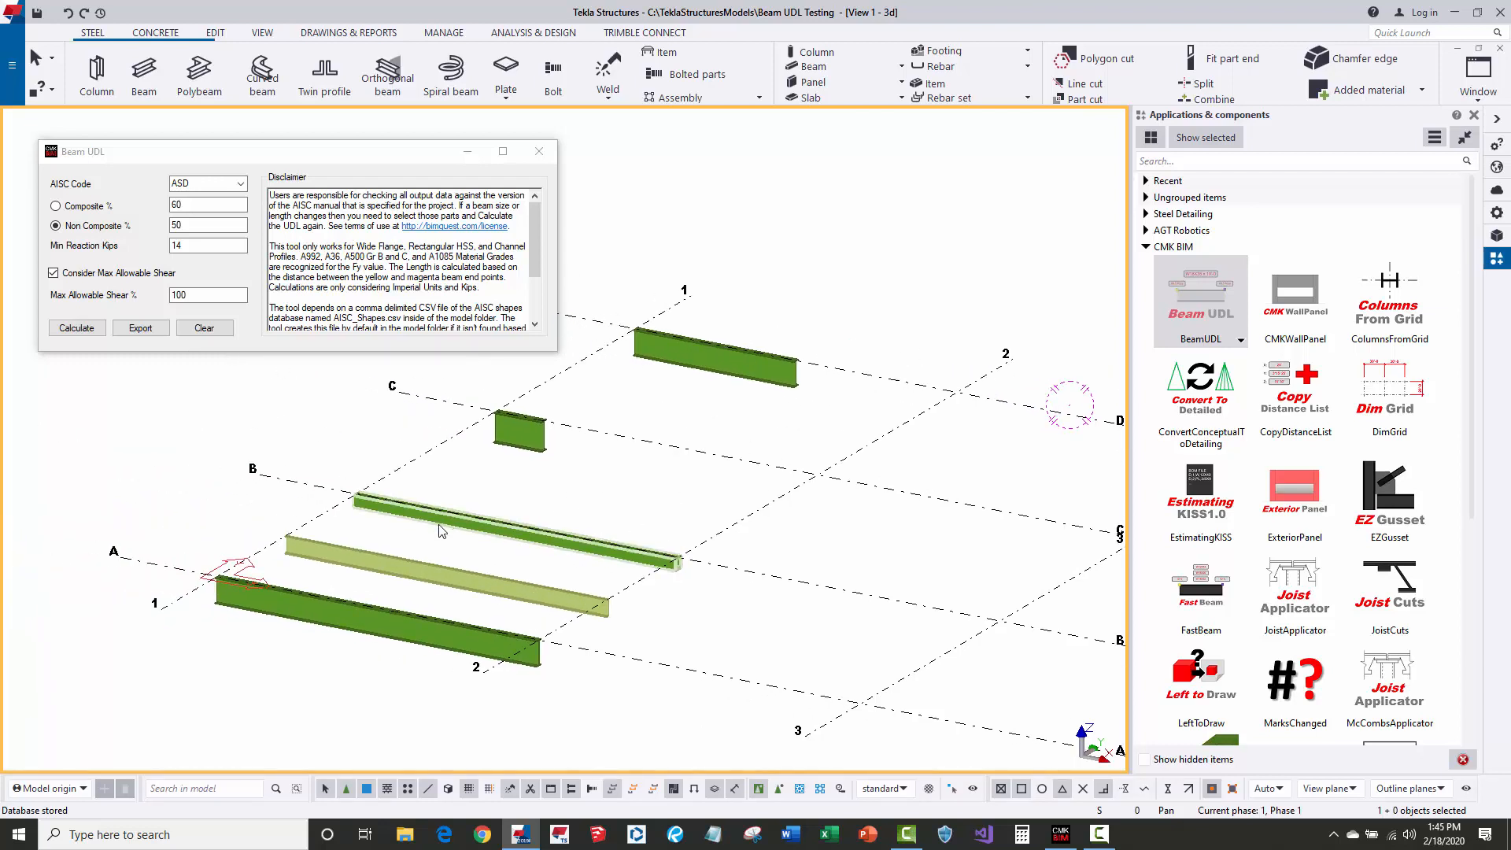
left_click(658, 344)
scroll(616, 422, "up", 2)
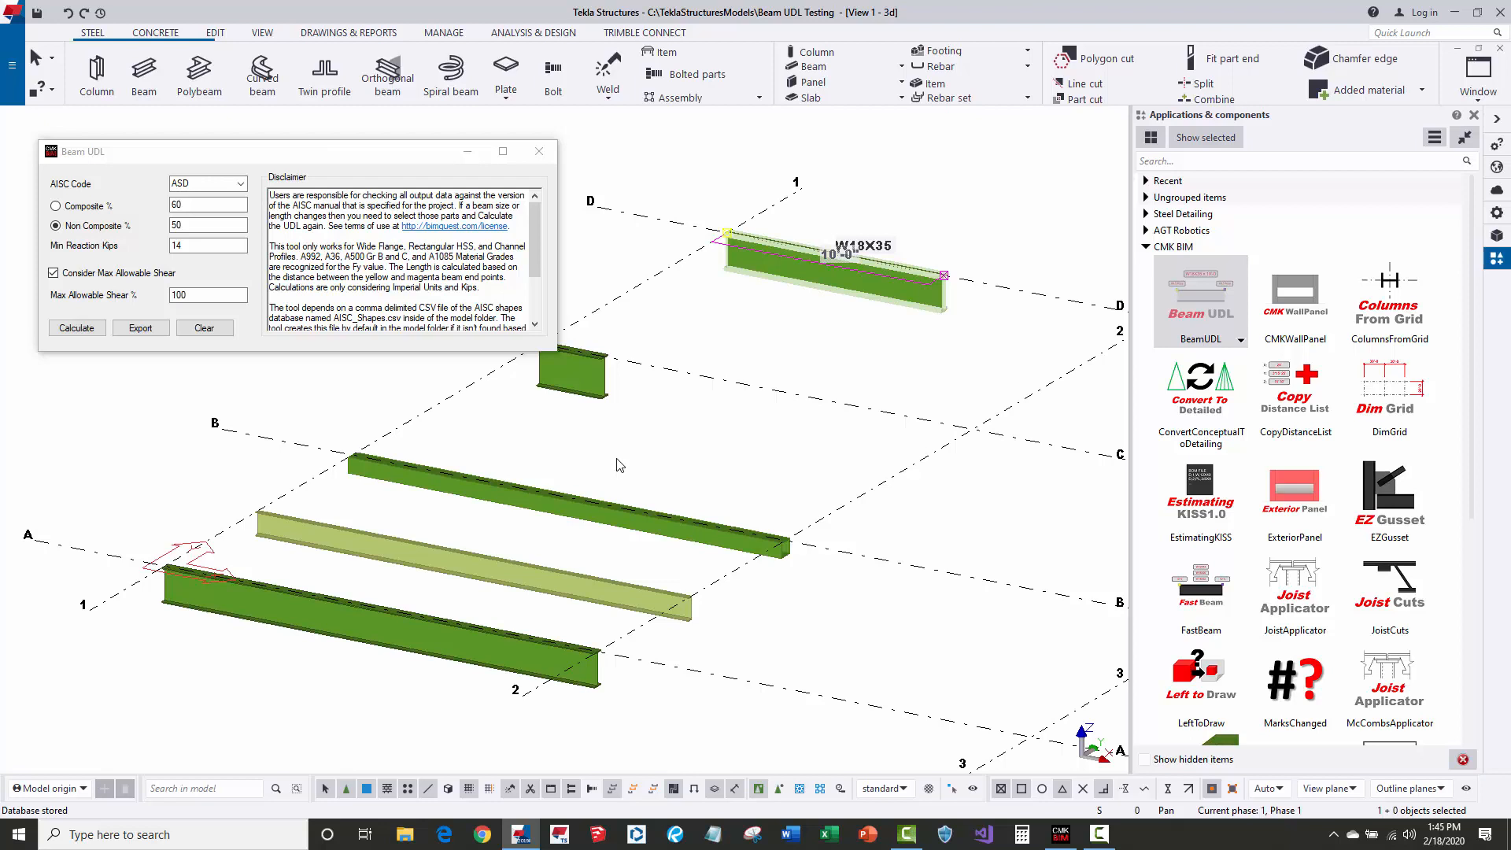
left_click(706, 334)
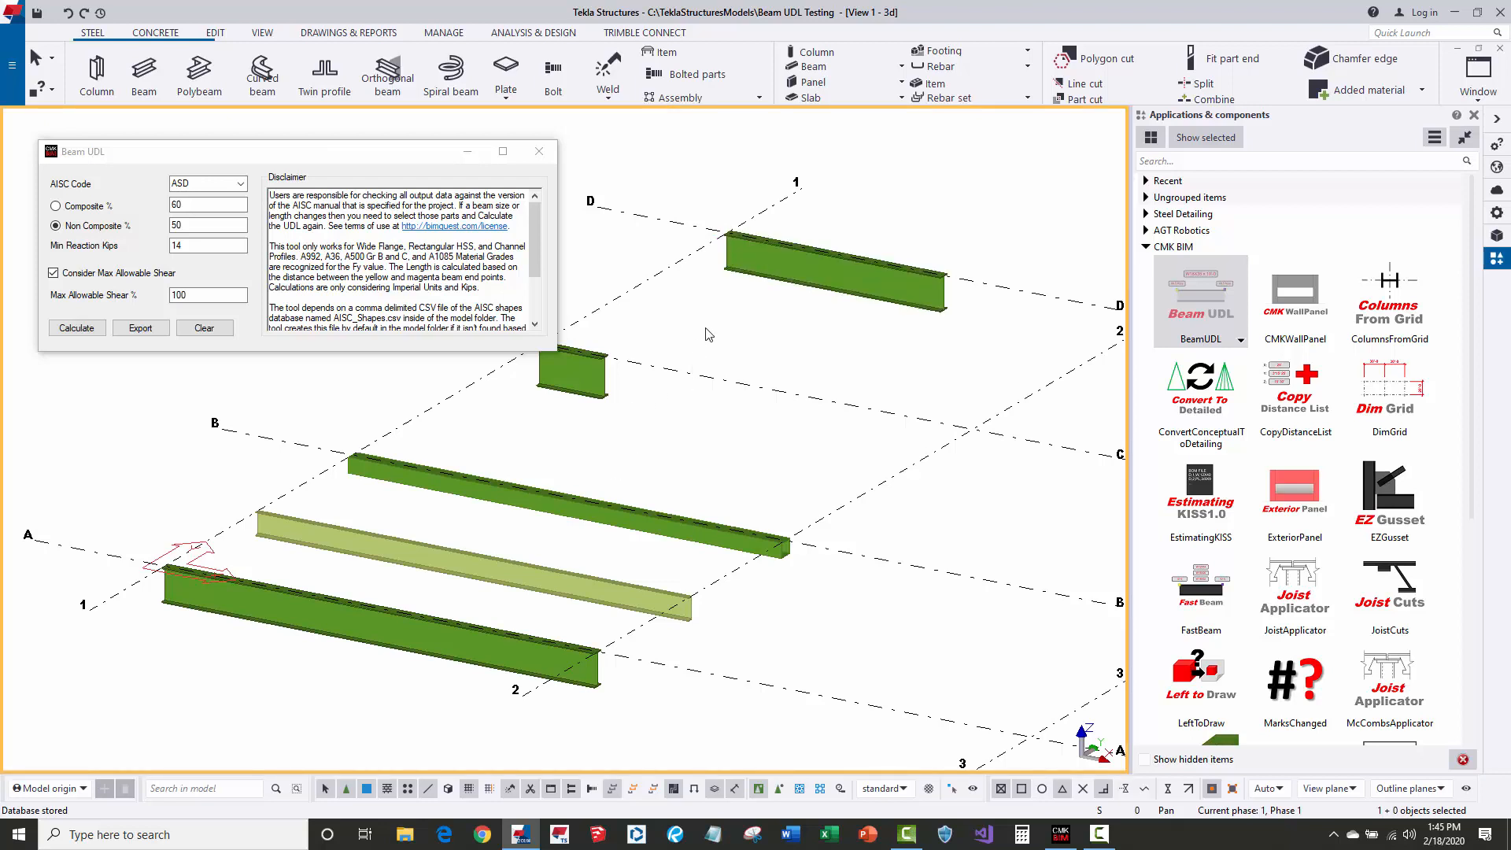
left_click(739, 277)
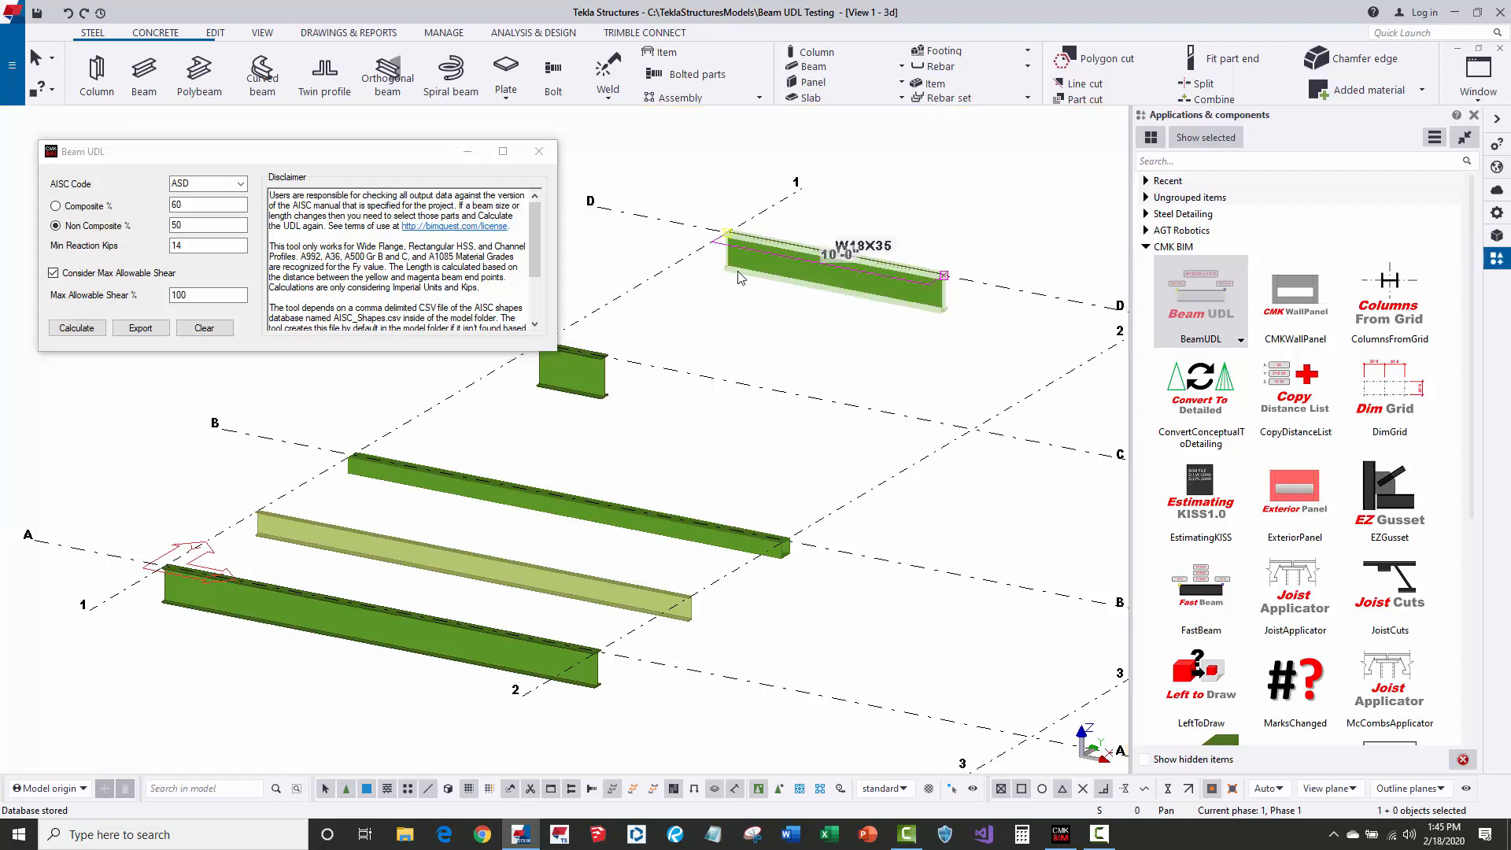
left_click(616, 517)
scroll(616, 517, "up", 2)
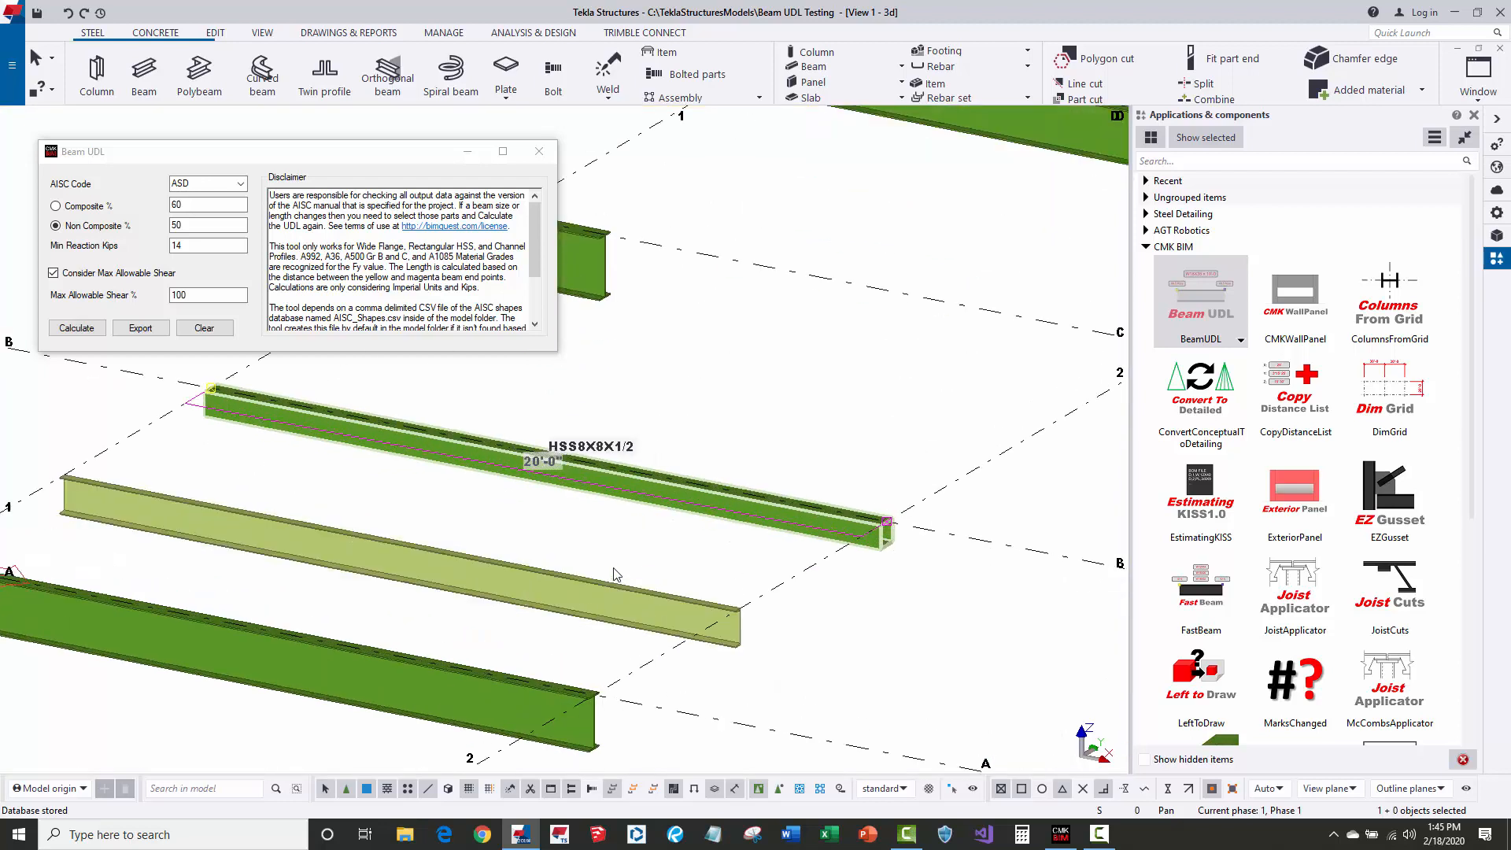
left_click(554, 604)
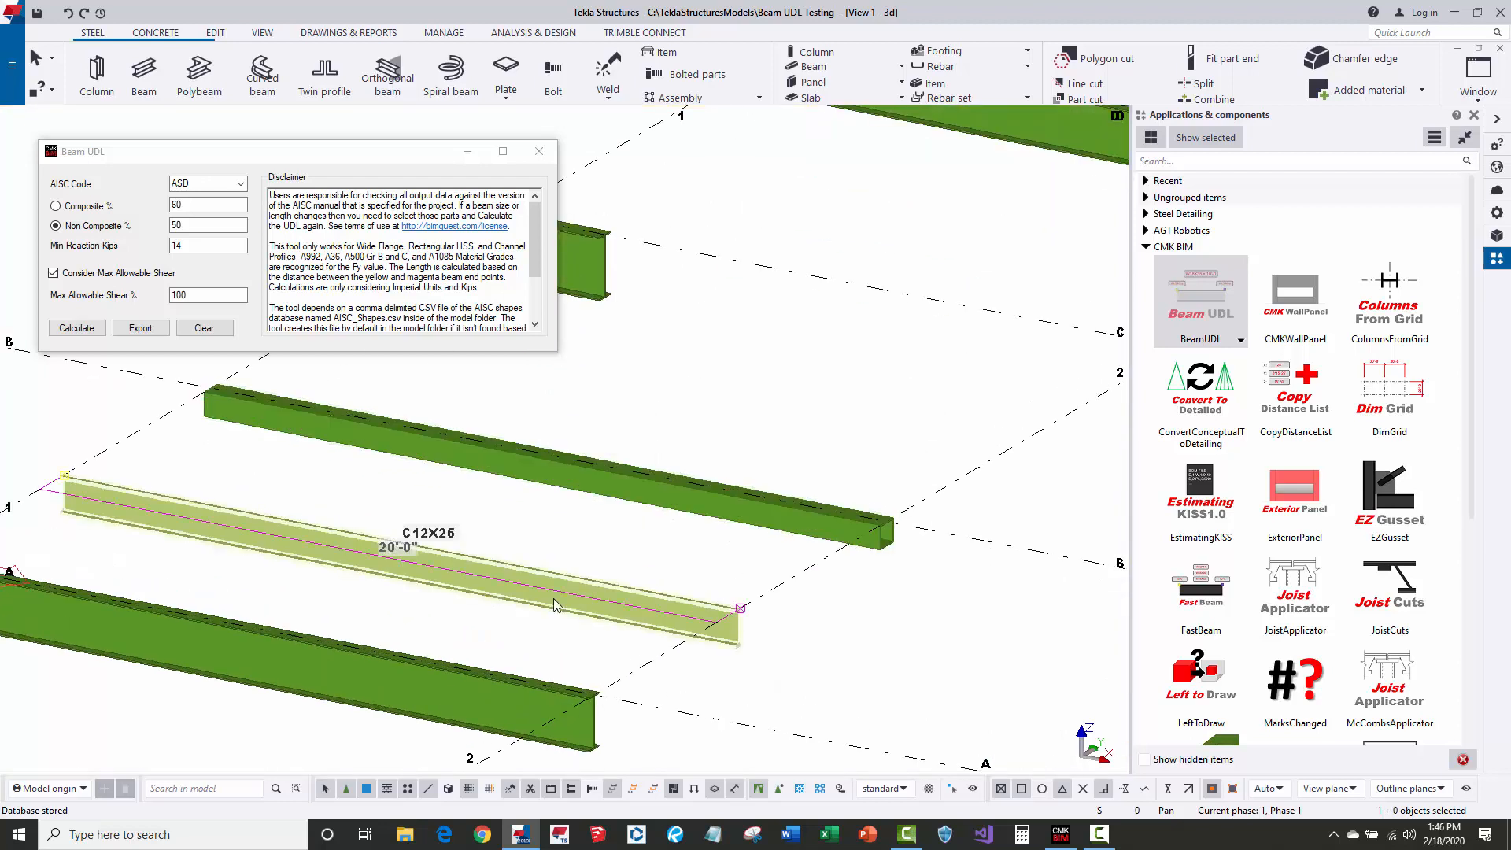
left_click(578, 567)
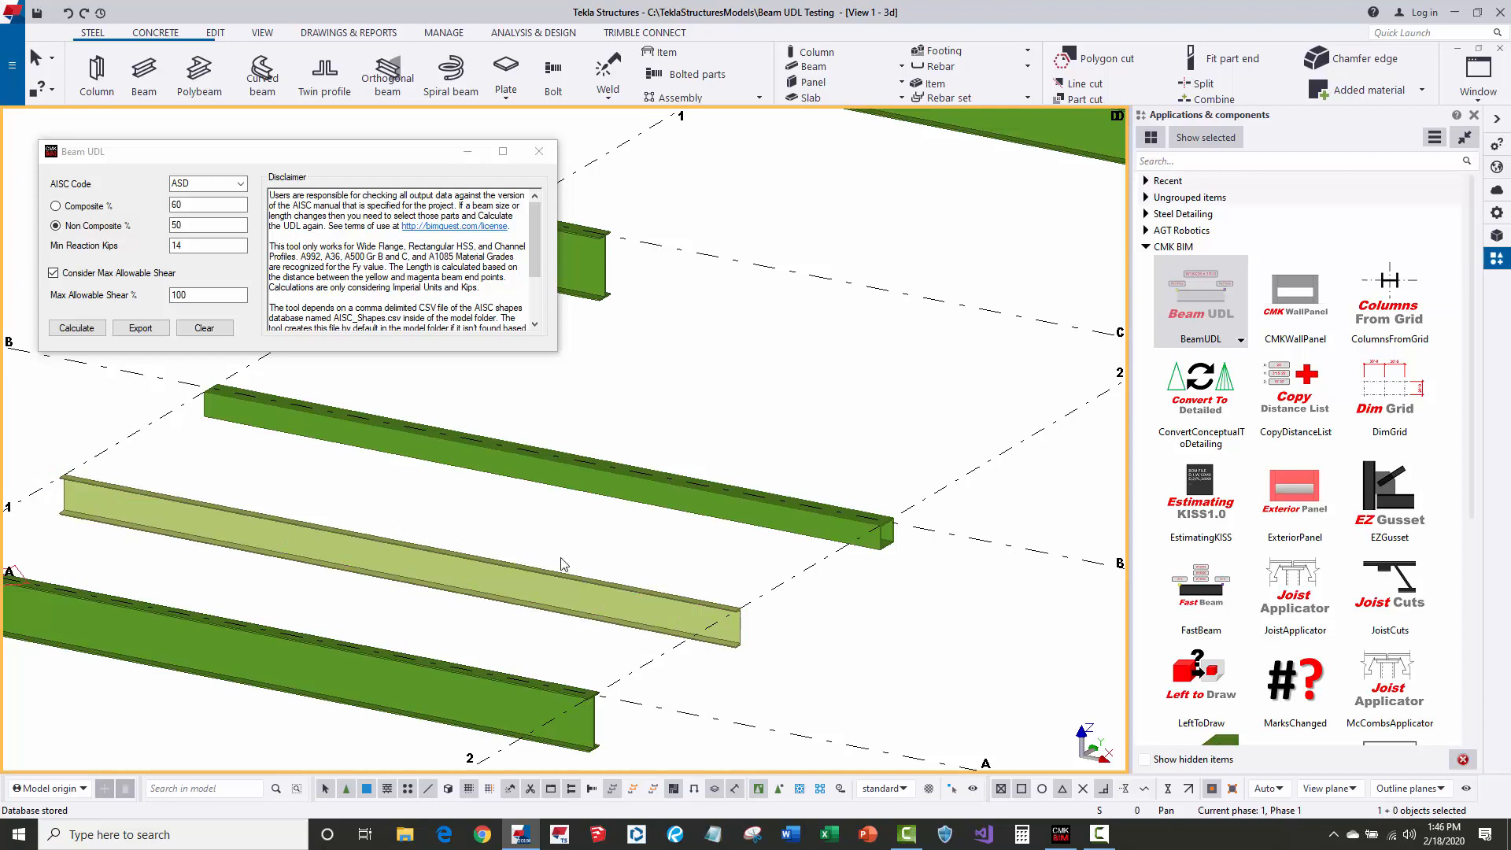
left_click(550, 572)
scroll(558, 566, "up", 2)
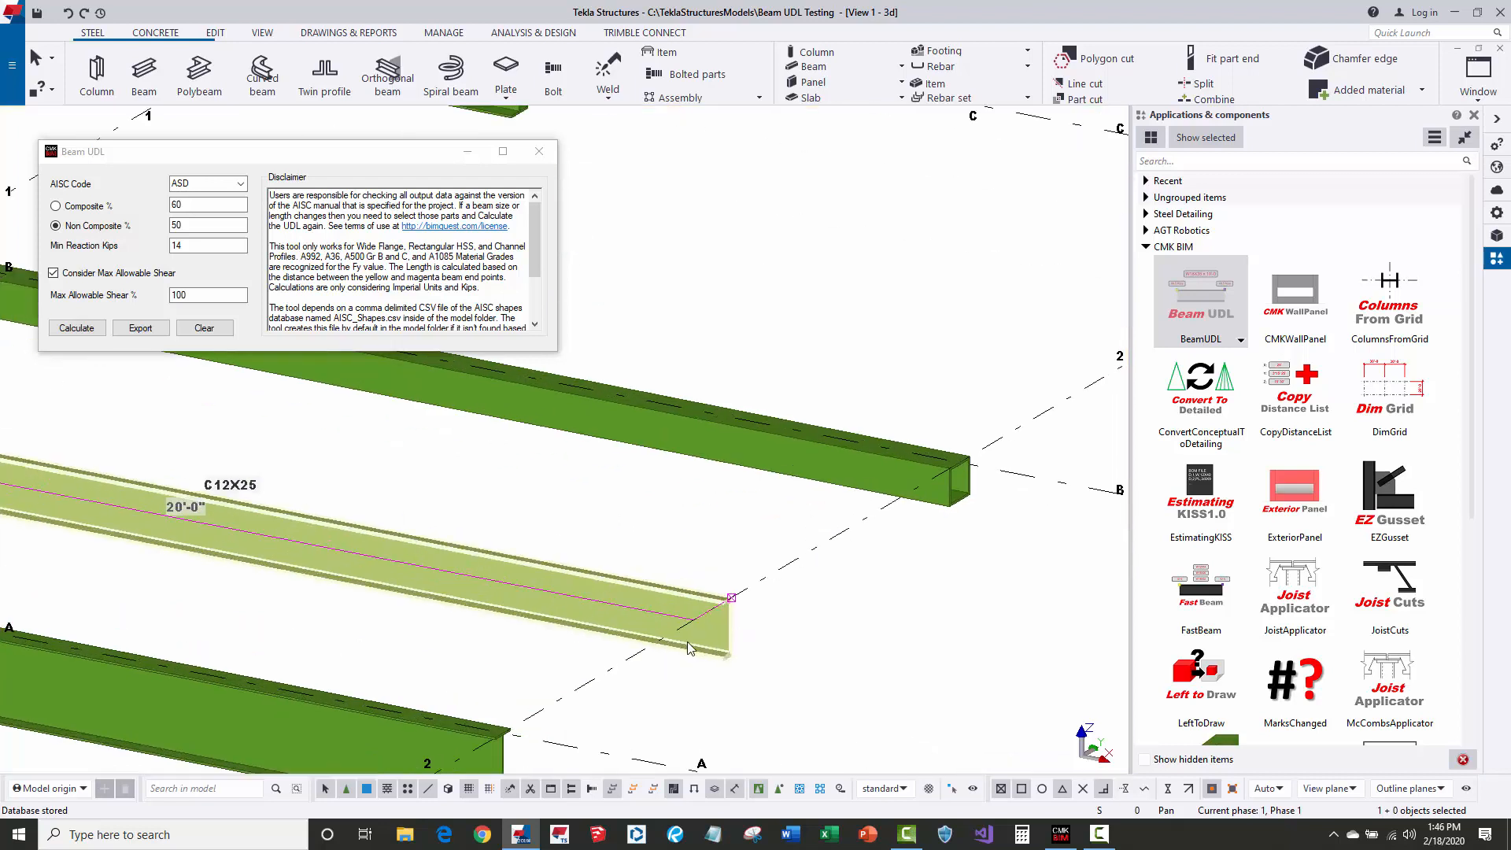
scroll(572, 559, "down", 4)
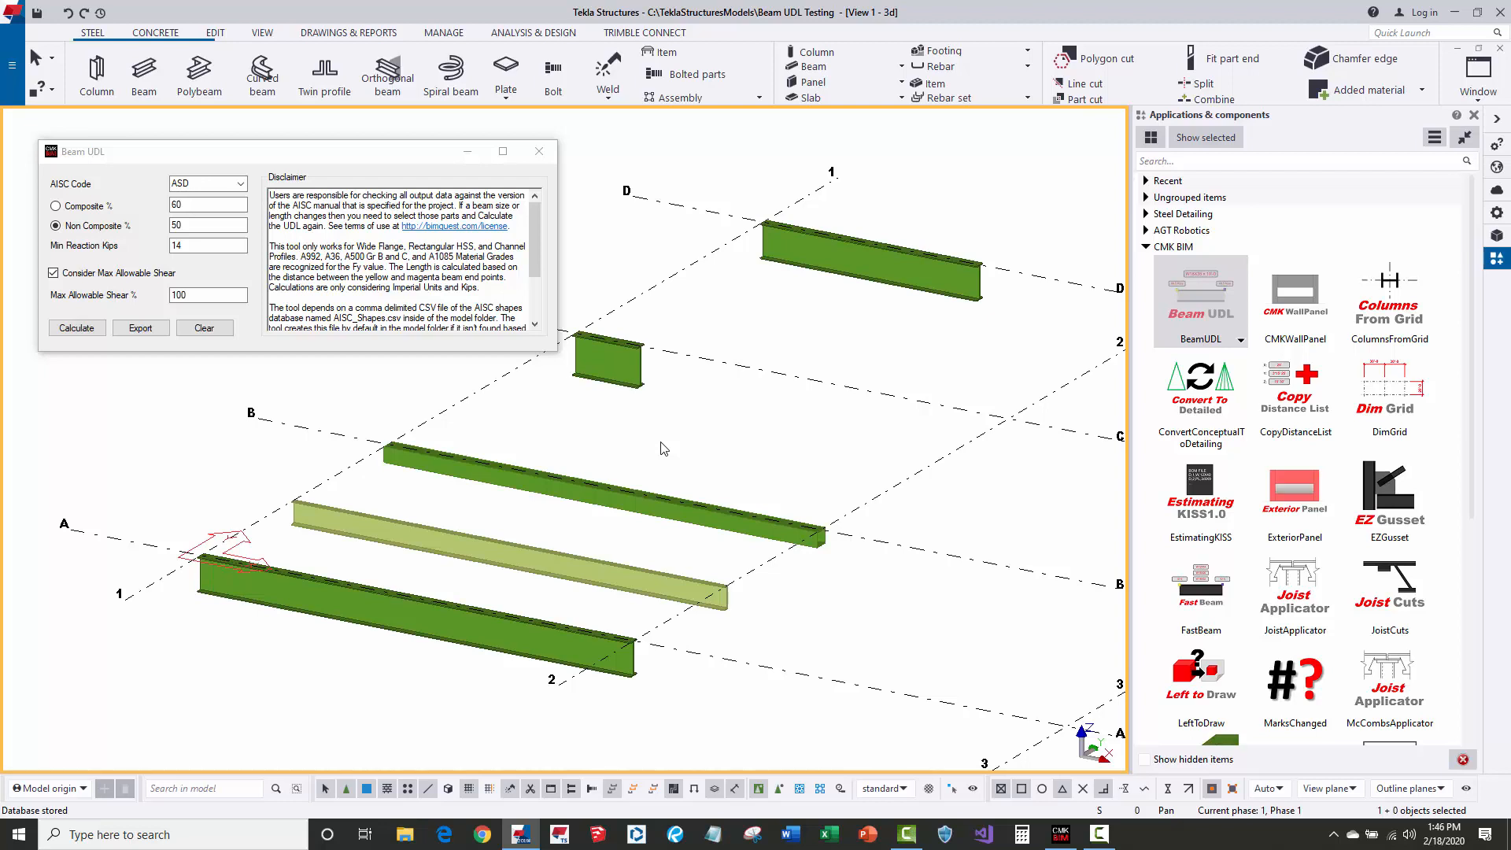
- Inspect the properties of the beams on grid lines D, C, B and A one after another
middle_click_drag(663, 451, 708, 466)
left_click(882, 291)
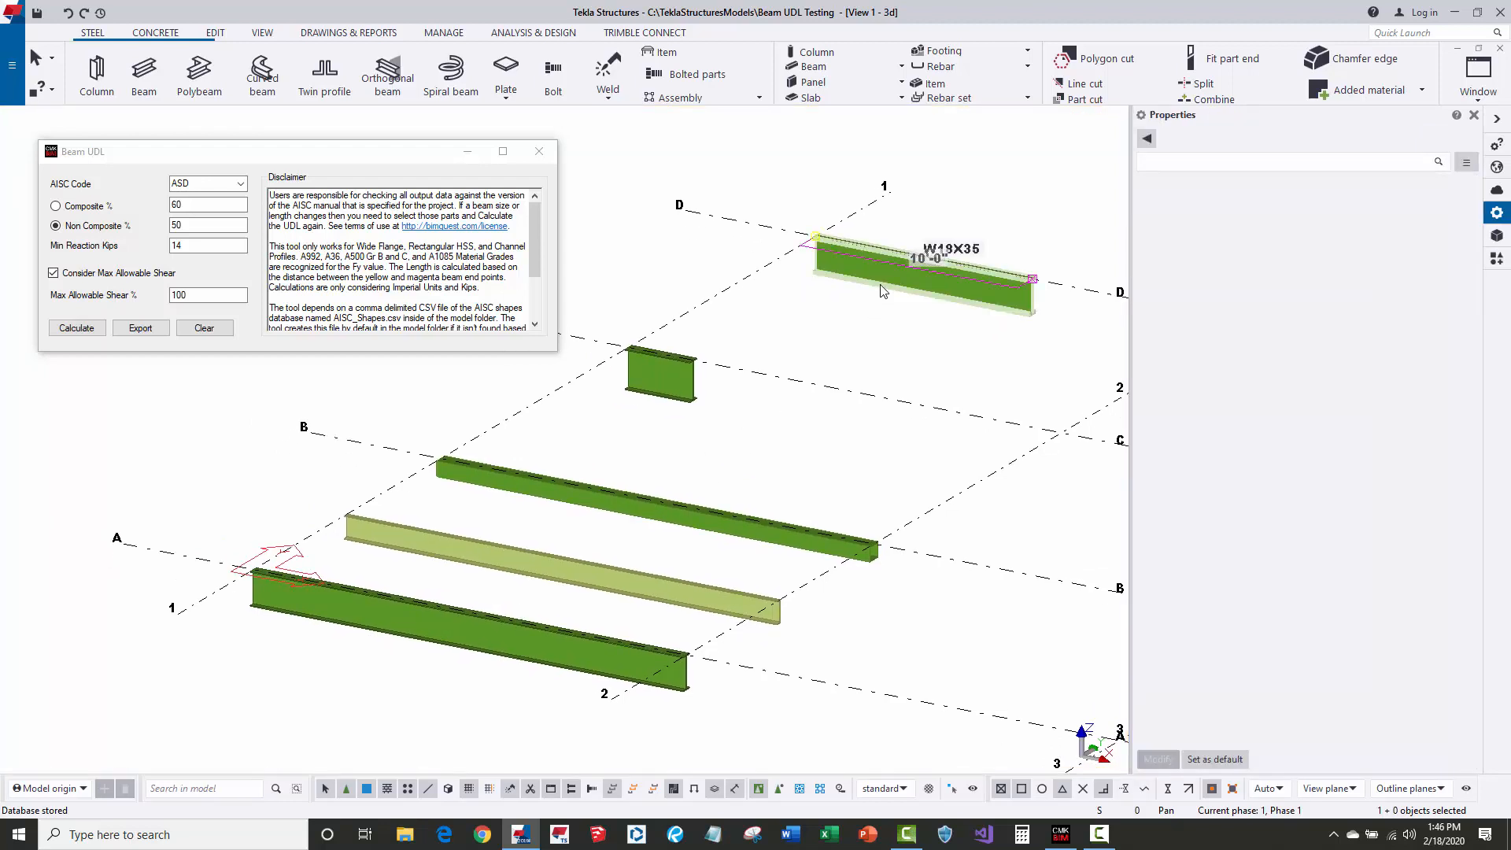
left_click(662, 390)
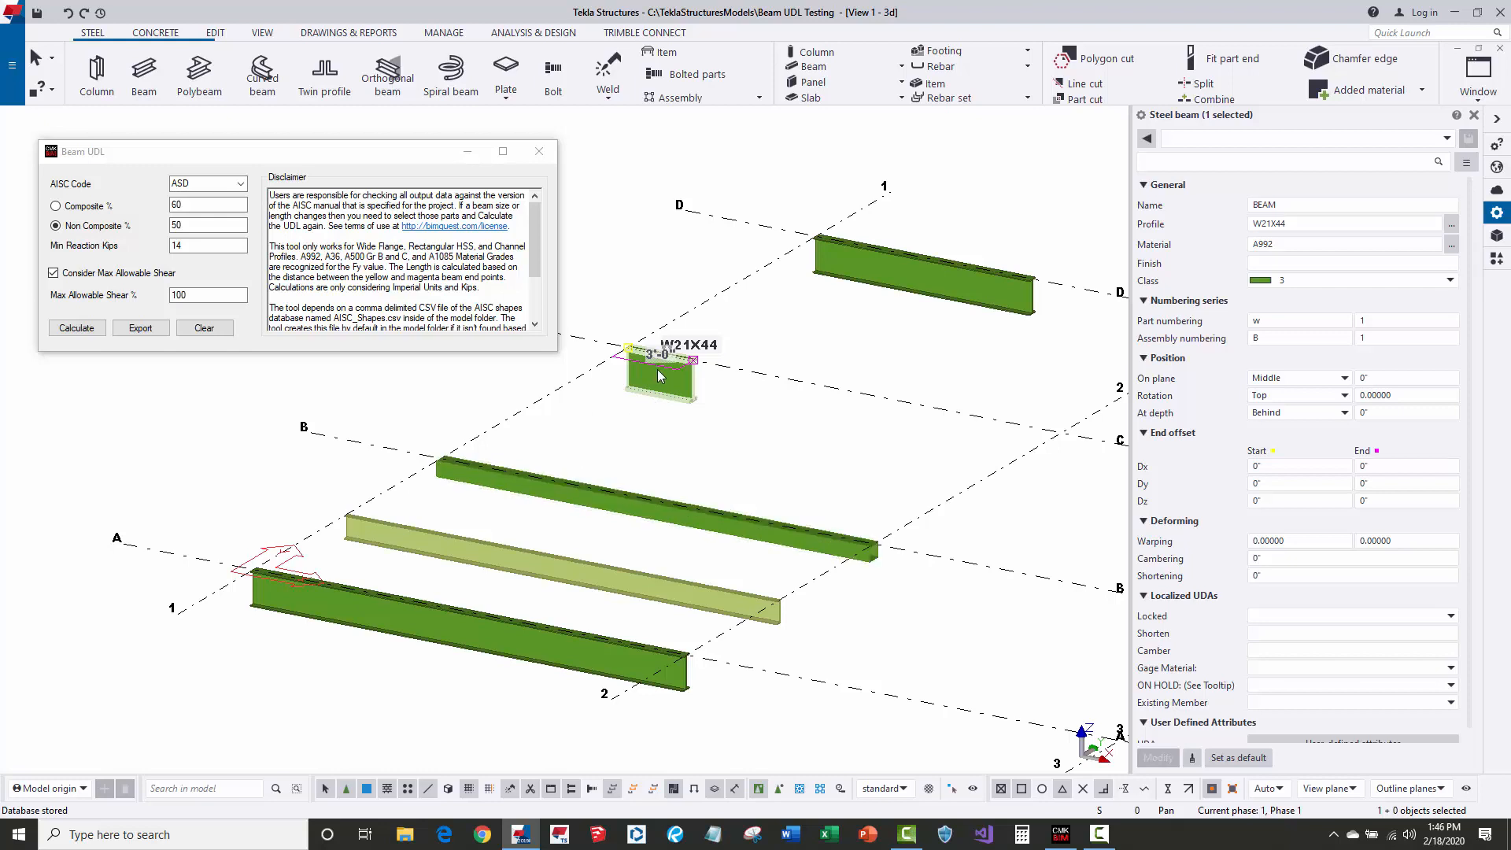
left_click(596, 510)
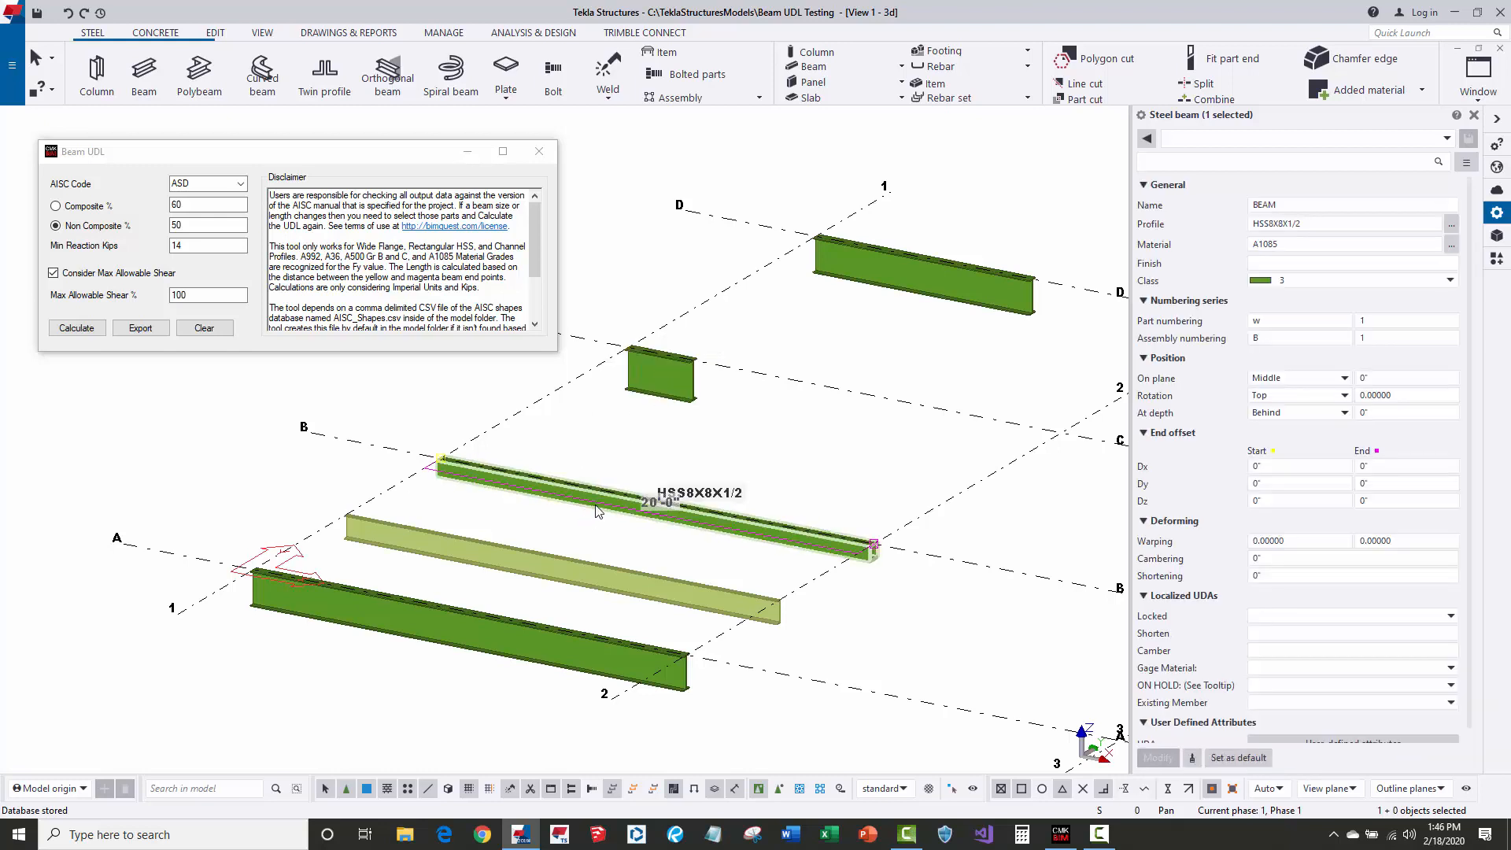
left_click(465, 626)
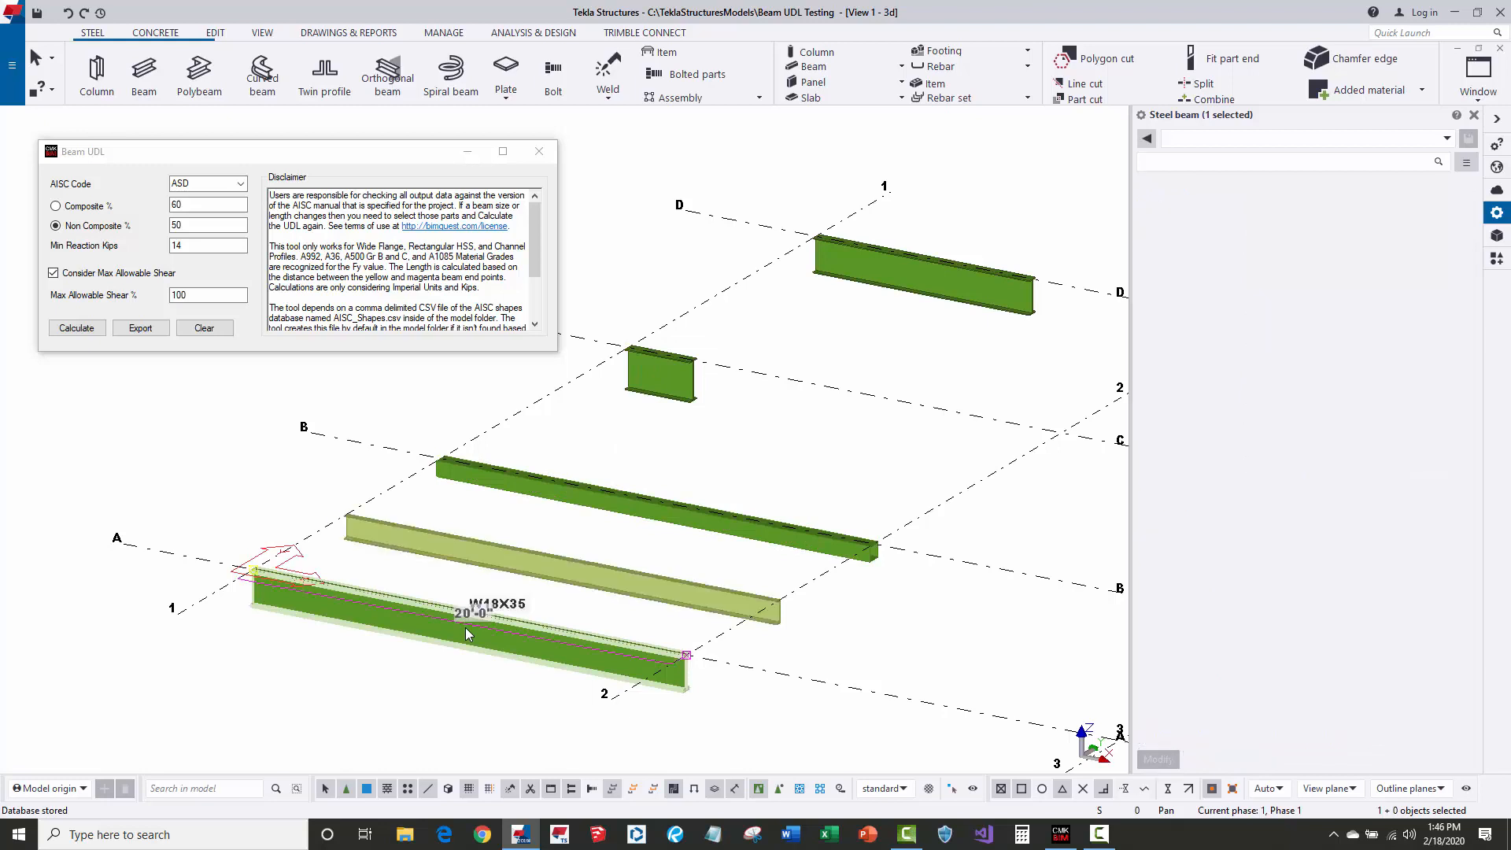
left_click(614, 454)
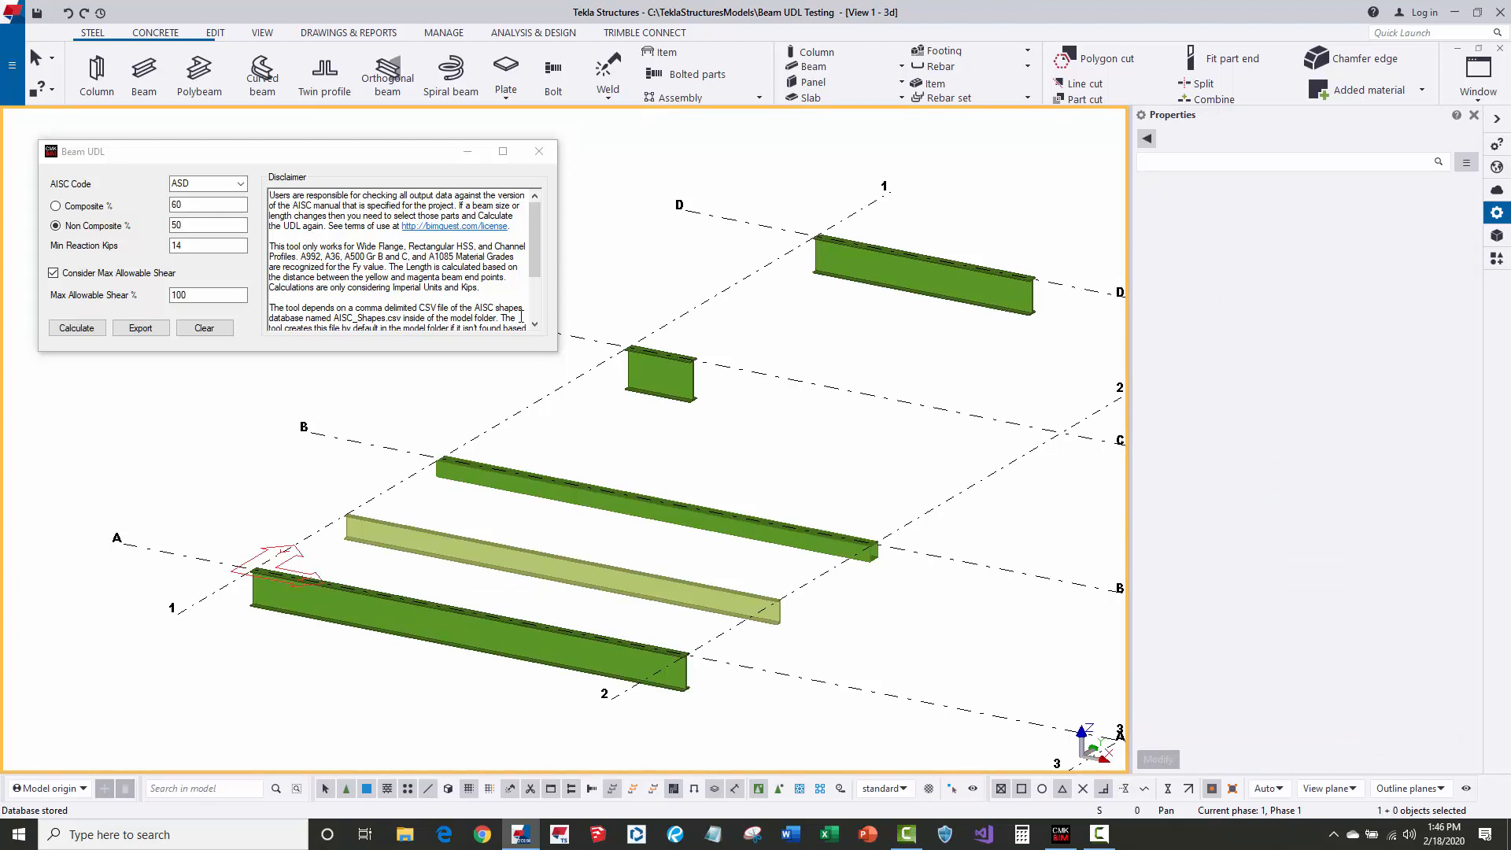
- Check the material grades of the short beam on grid C, the HSS beam on grid B and the channel against the tool's disclaimer
left_click(659, 390)
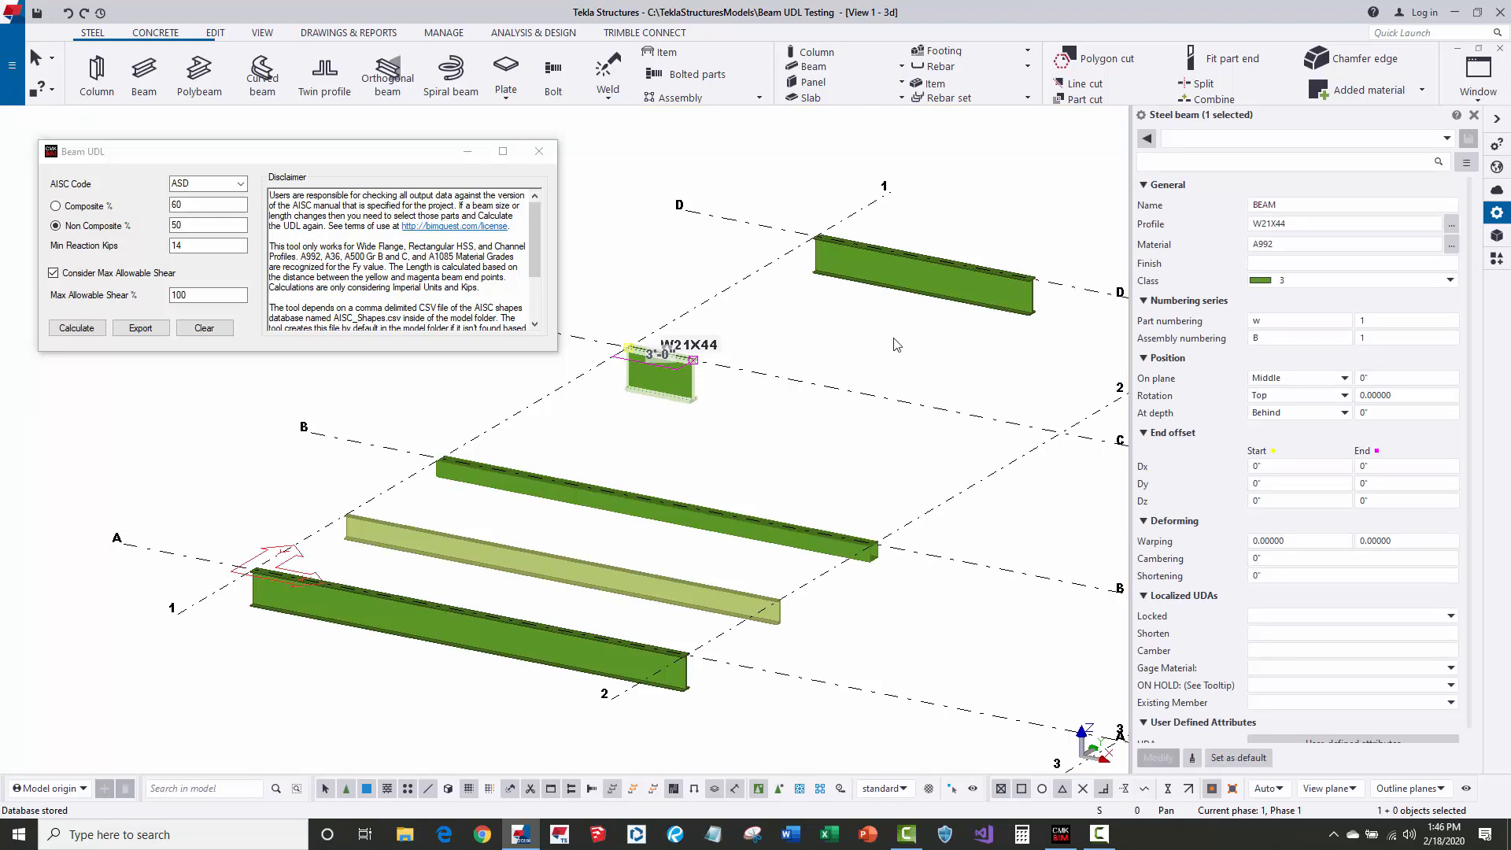
left_click(1304, 242)
left_click(978, 348)
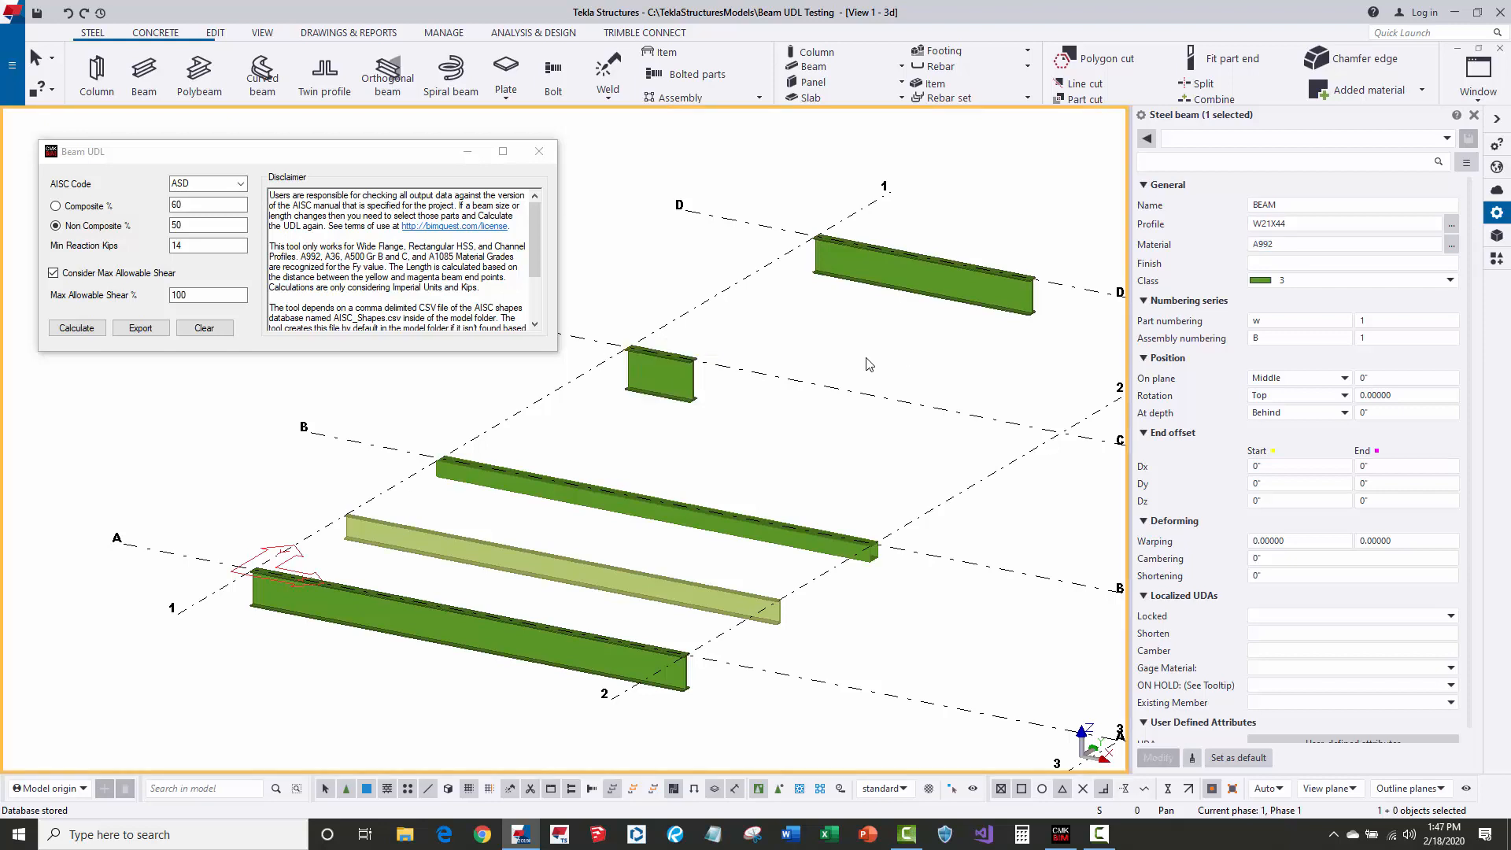
left_click(656, 513)
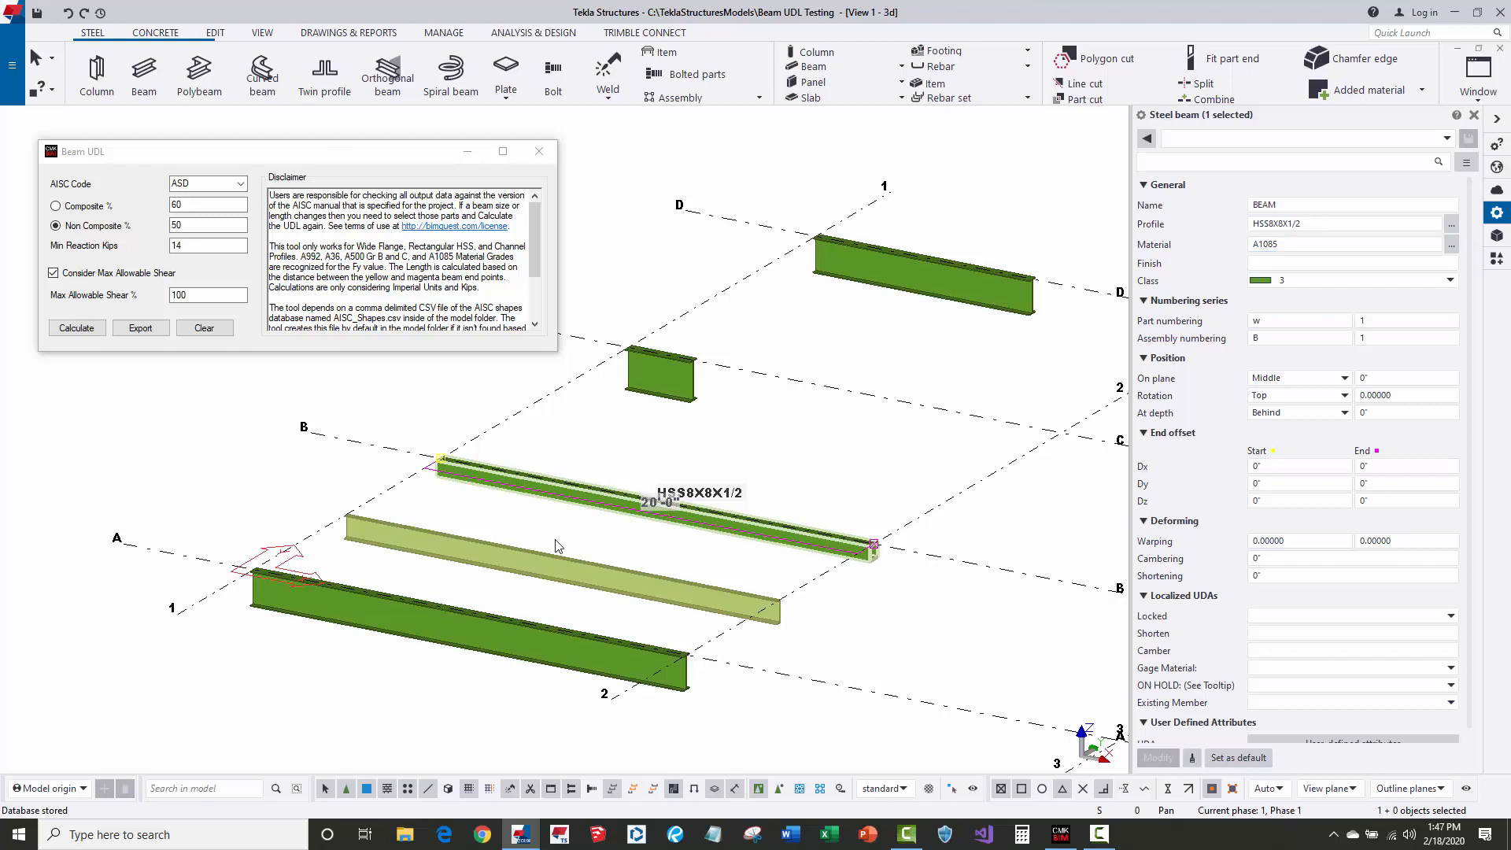
left_click(549, 586)
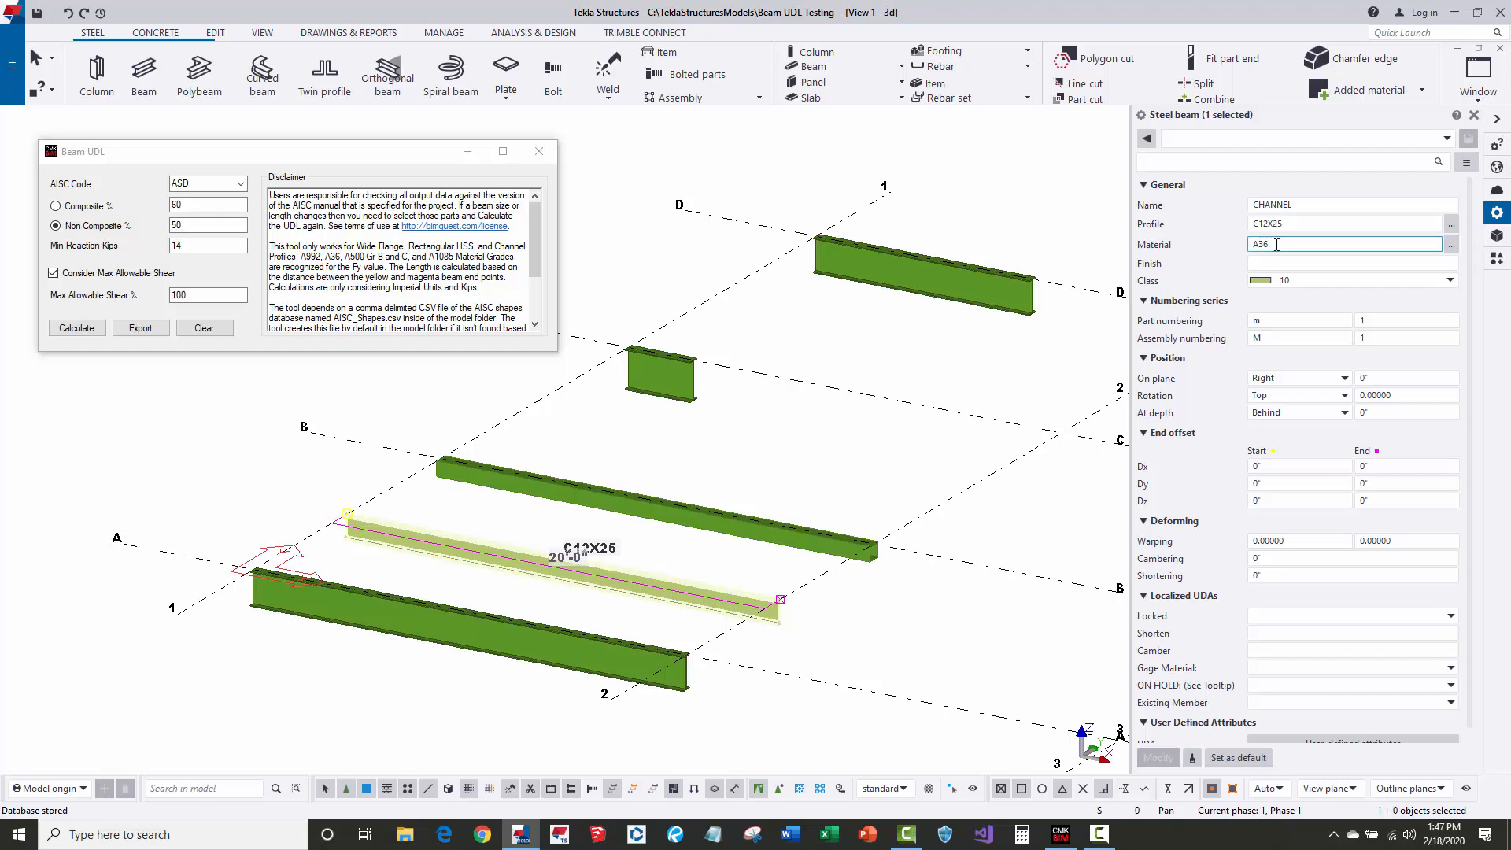
left_click(850, 360)
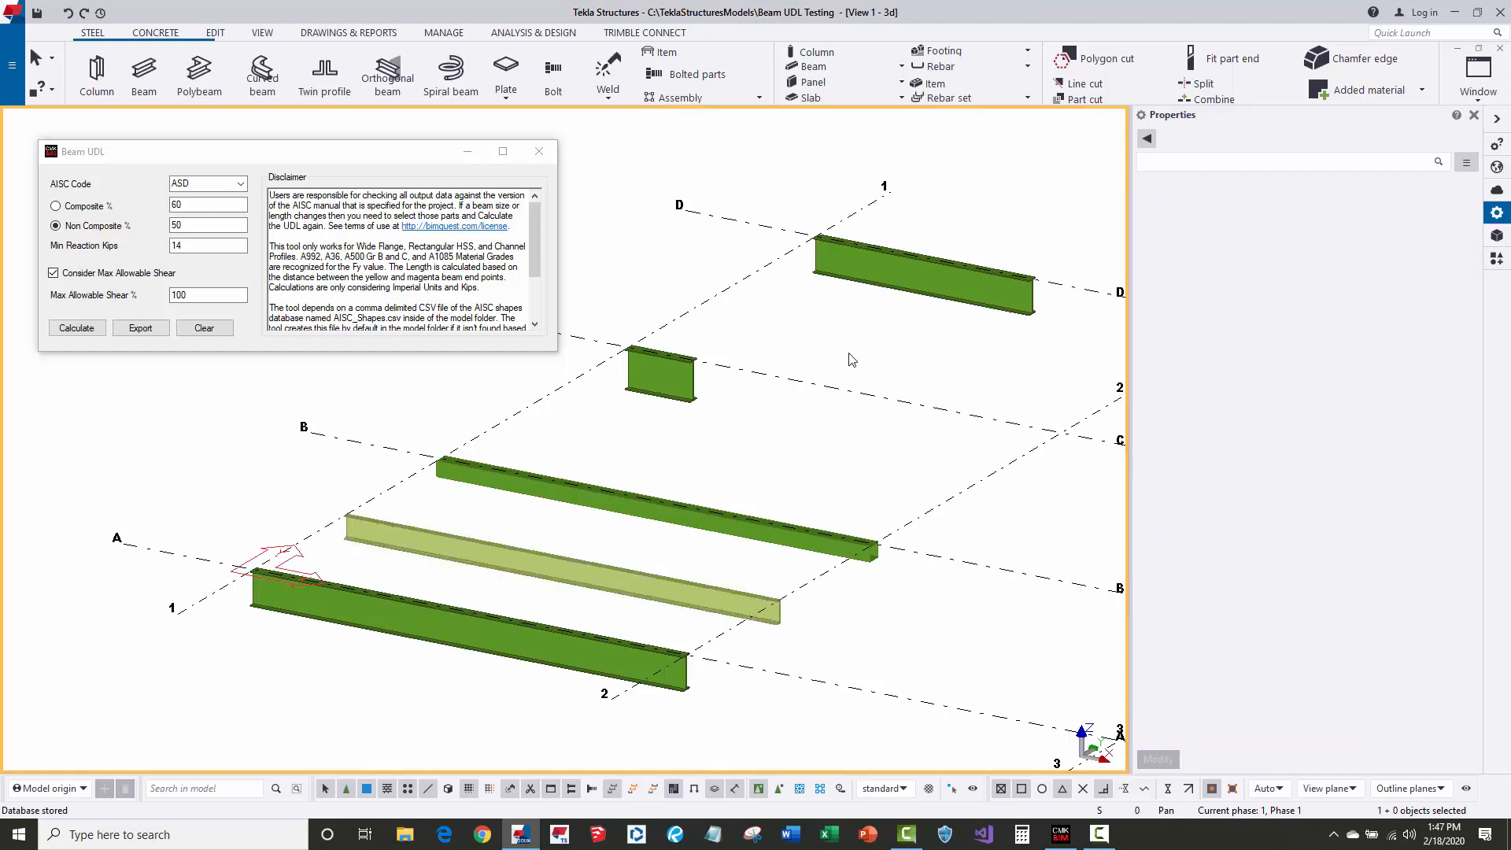
left_click(339, 293)
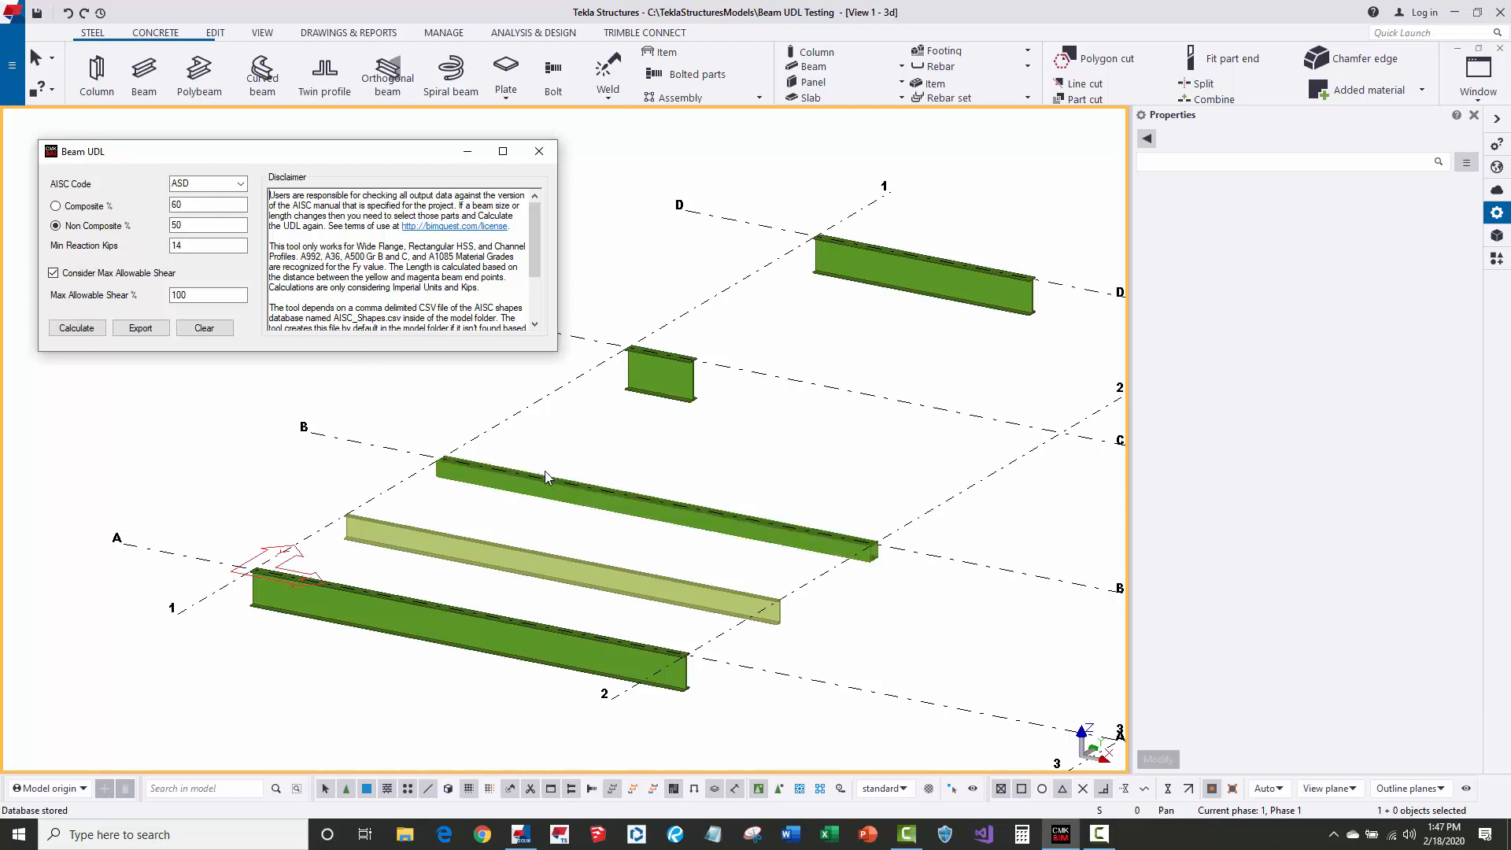
- Try setting the start moment connection symbol to Yes in the end conditions of the wide-flange beam on grid A
left_click(512, 642)
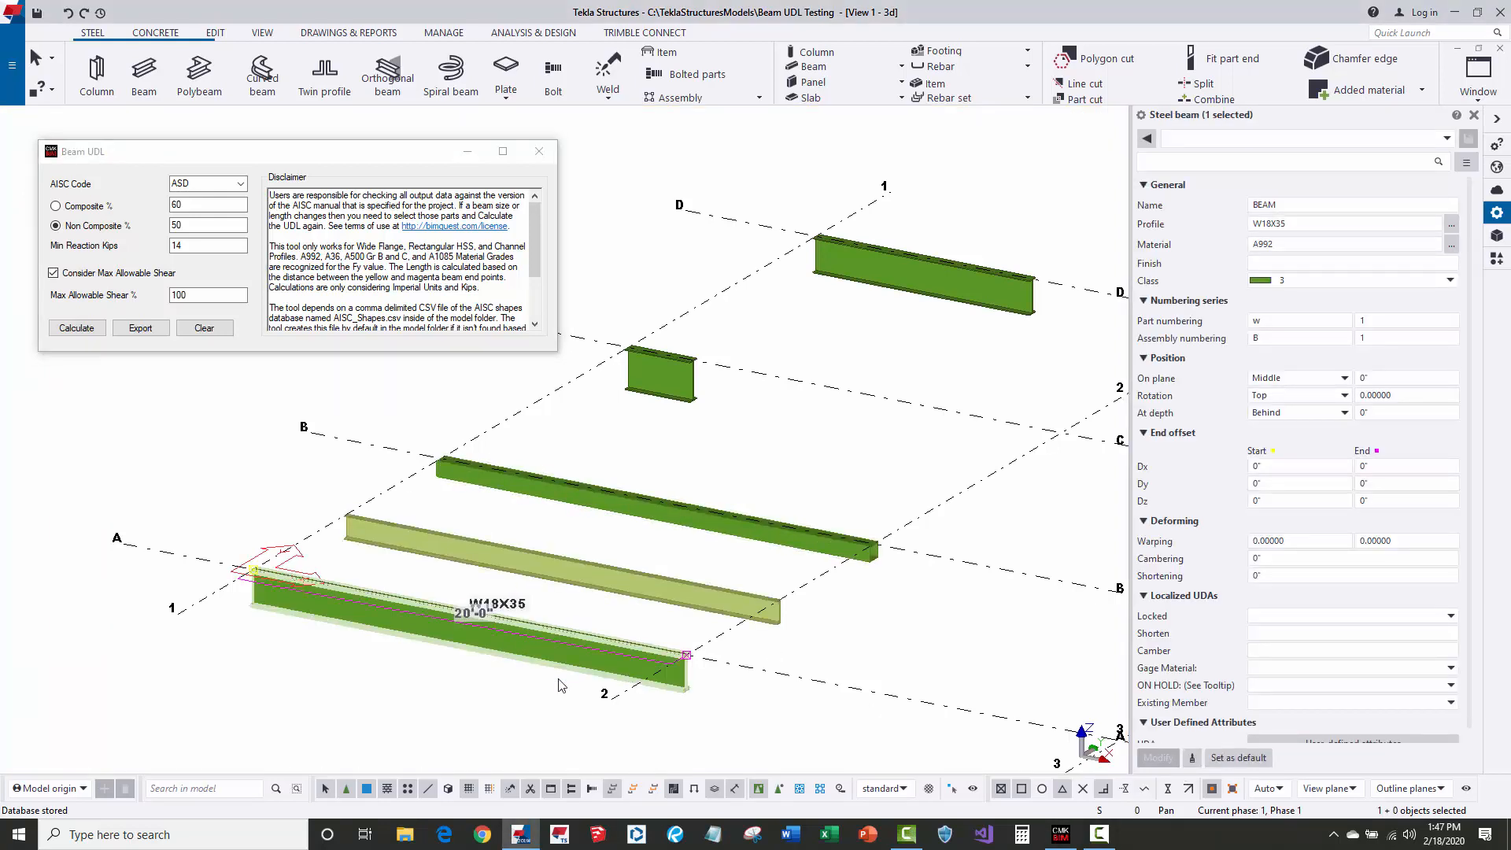
scroll(1204, 657, "down", 1)
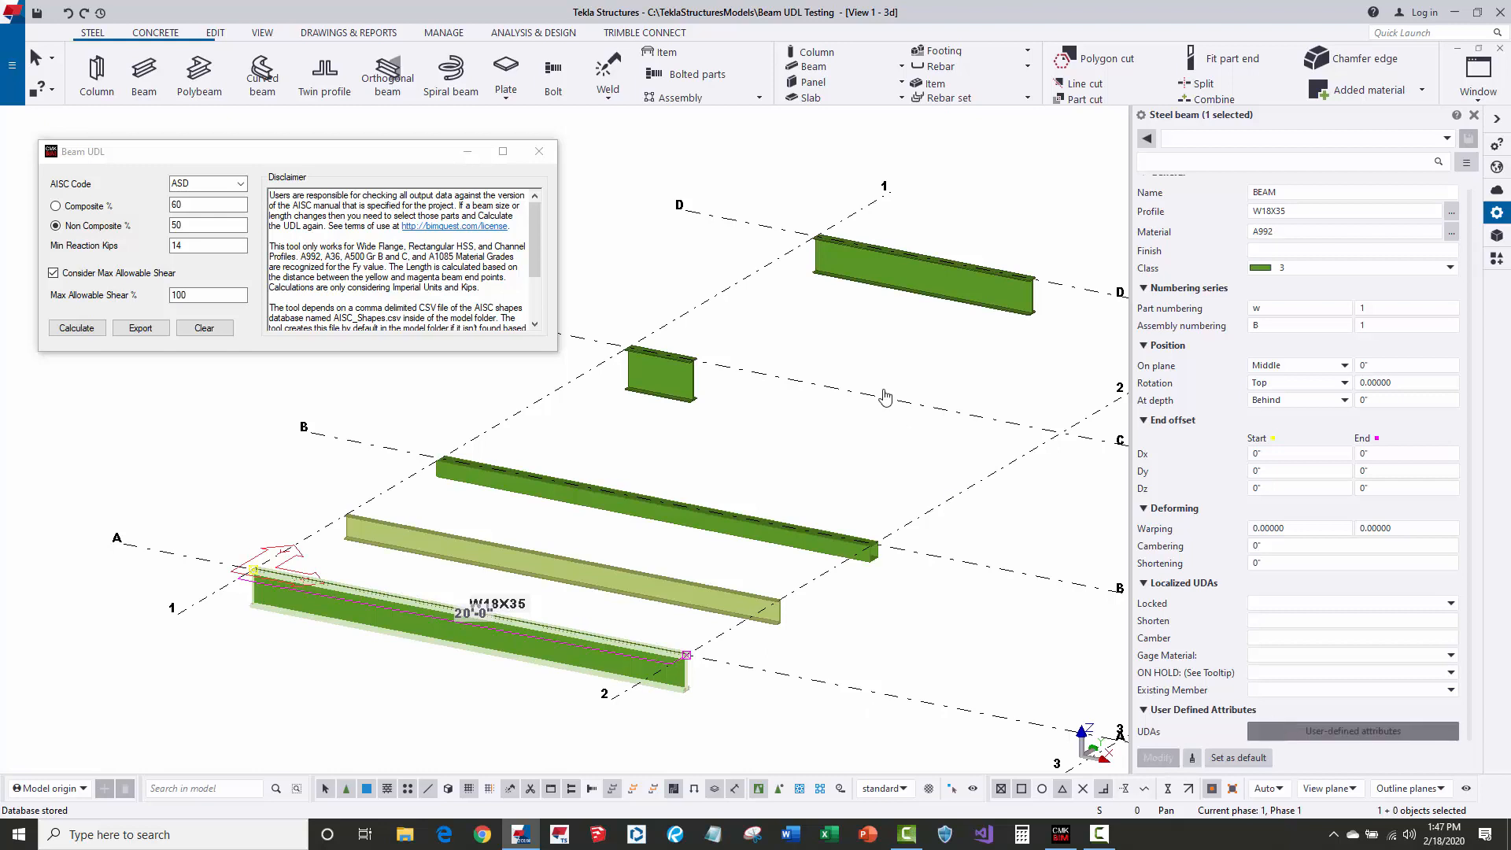
left_click(914, 186)
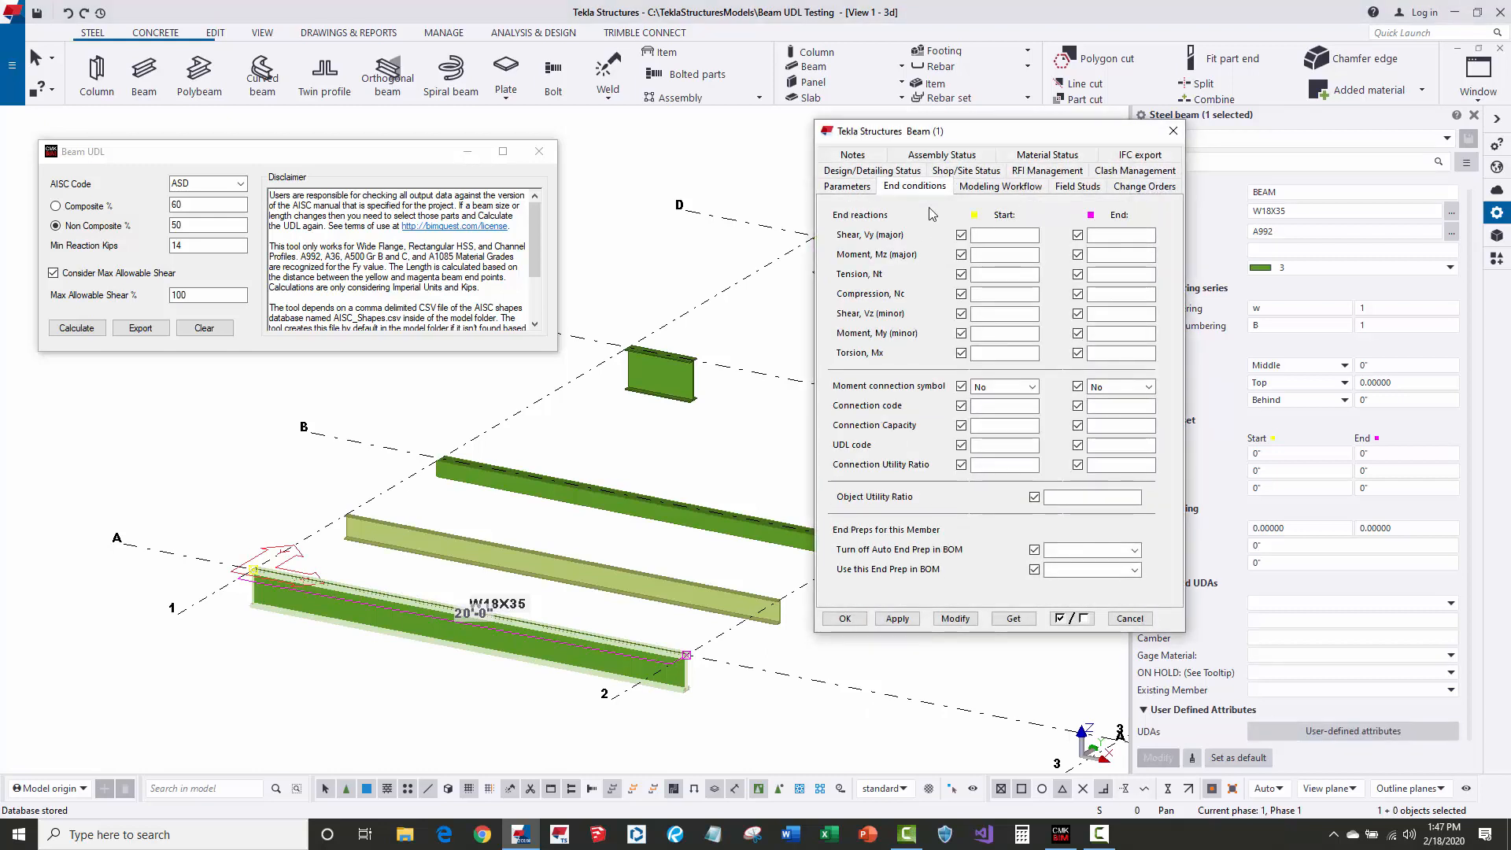
left_click(984, 388)
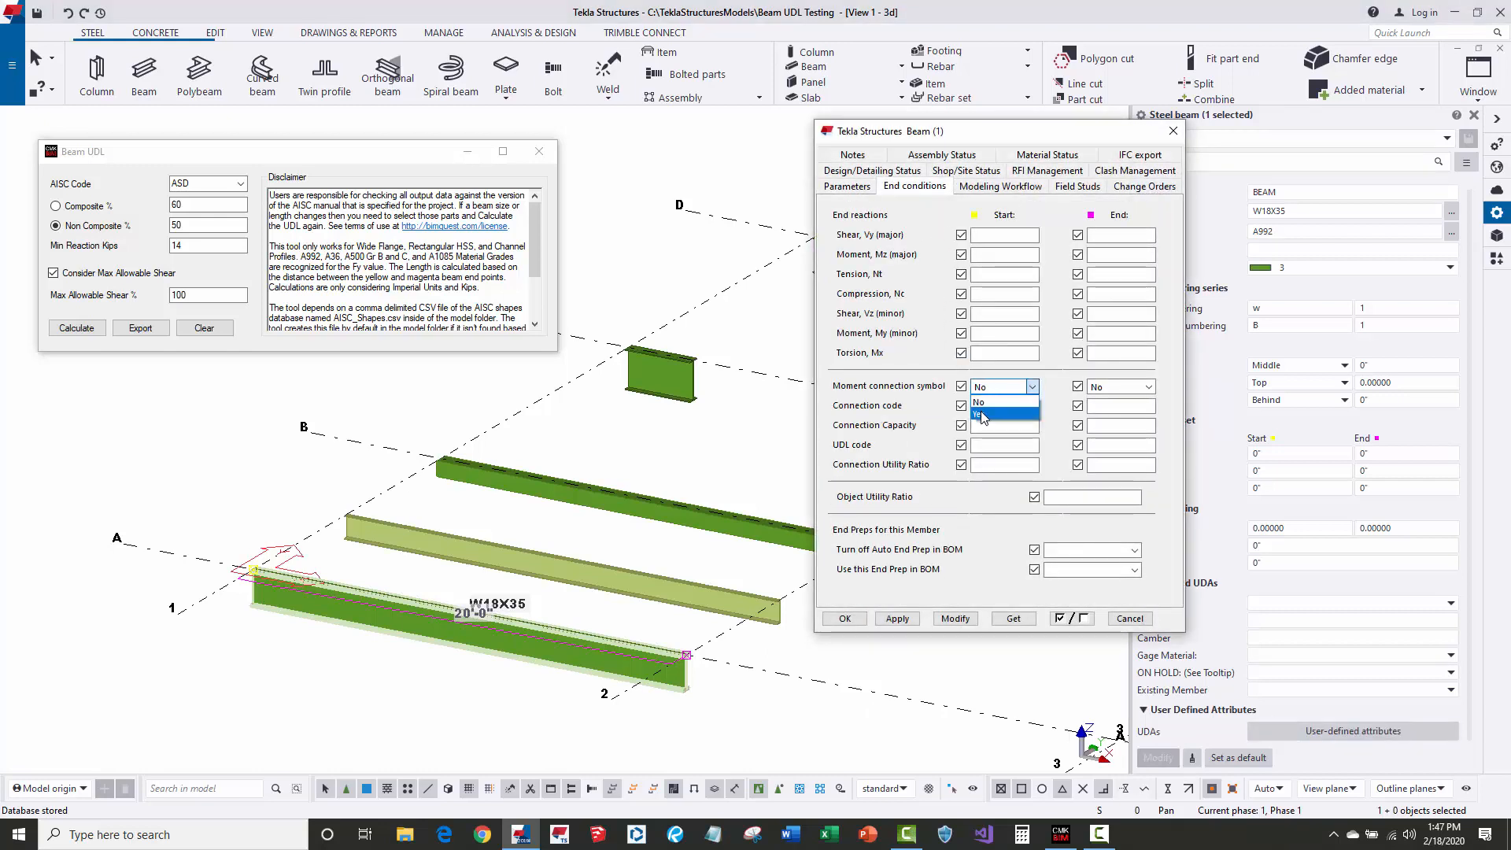
left_click(983, 414)
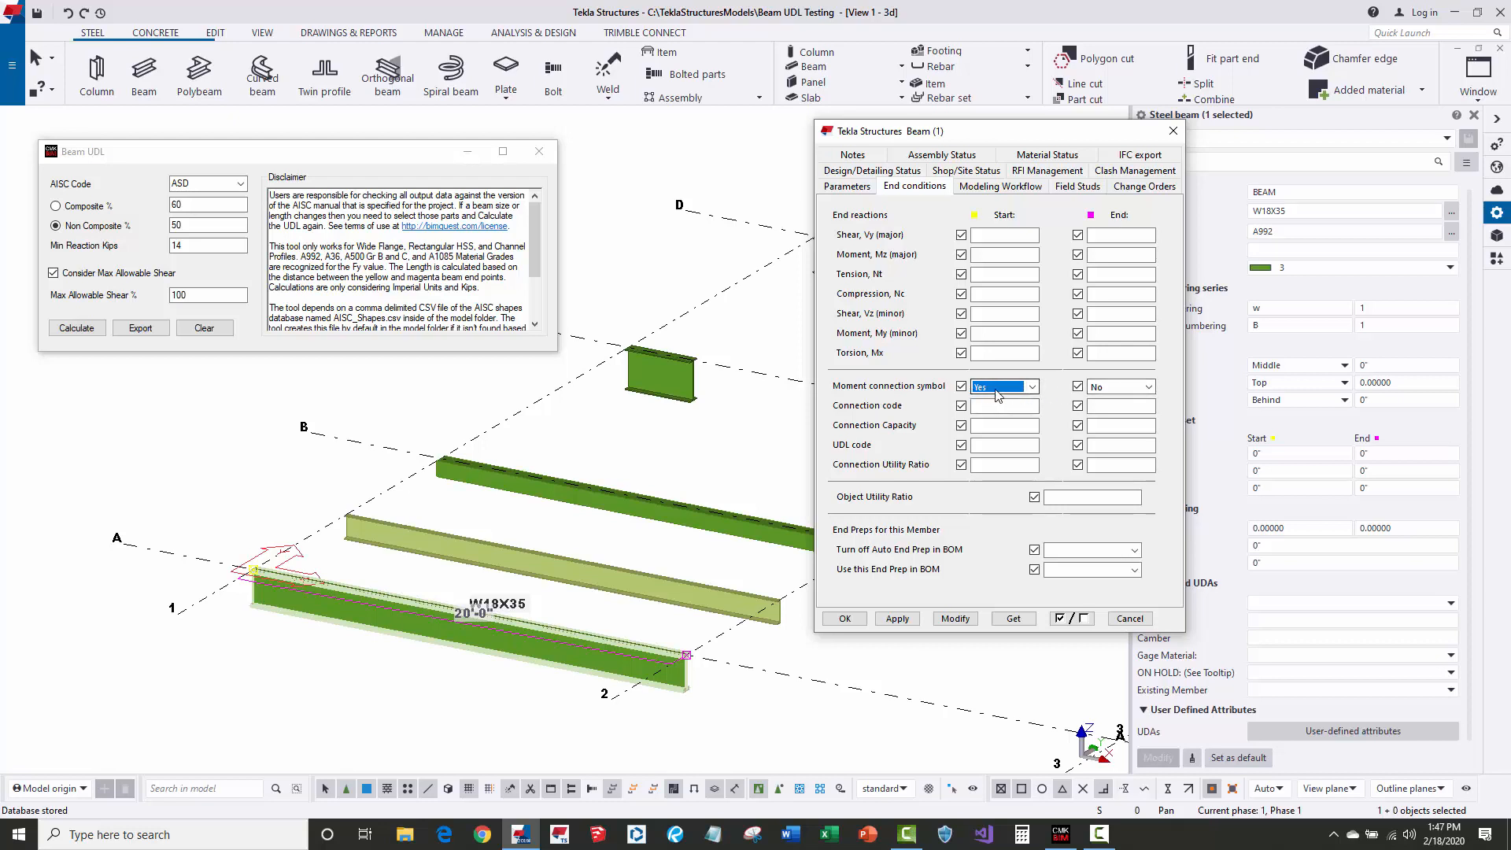
left_click(1128, 619)
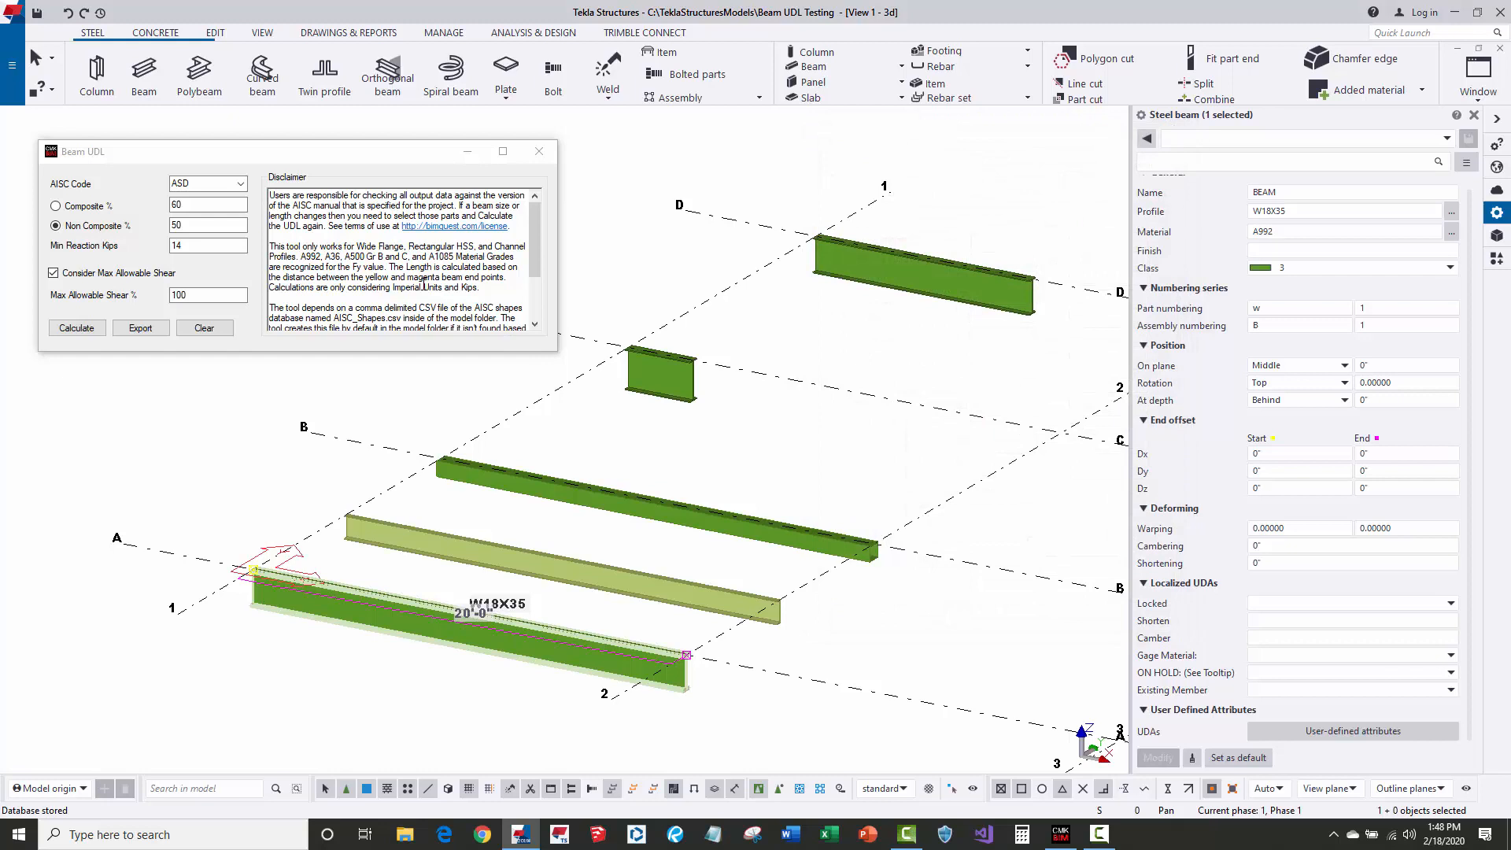
- Open the Beam UDL Testing model folder and select the AISC_Shapes.csv shapes database mentioned in the disclaimer
scroll(403, 303, "down", 1)
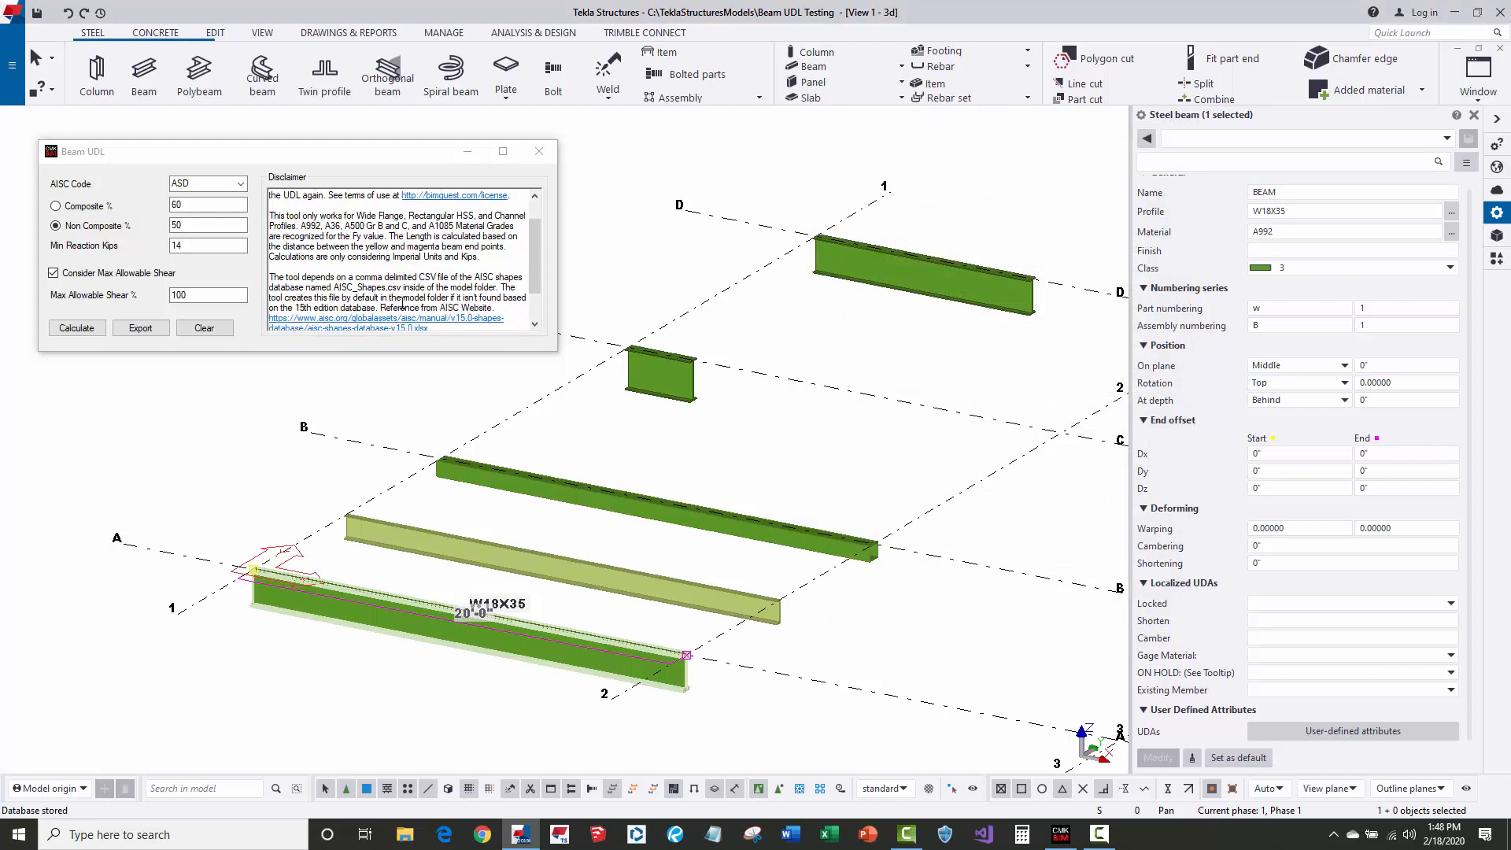
scroll(403, 303, "up", 1)
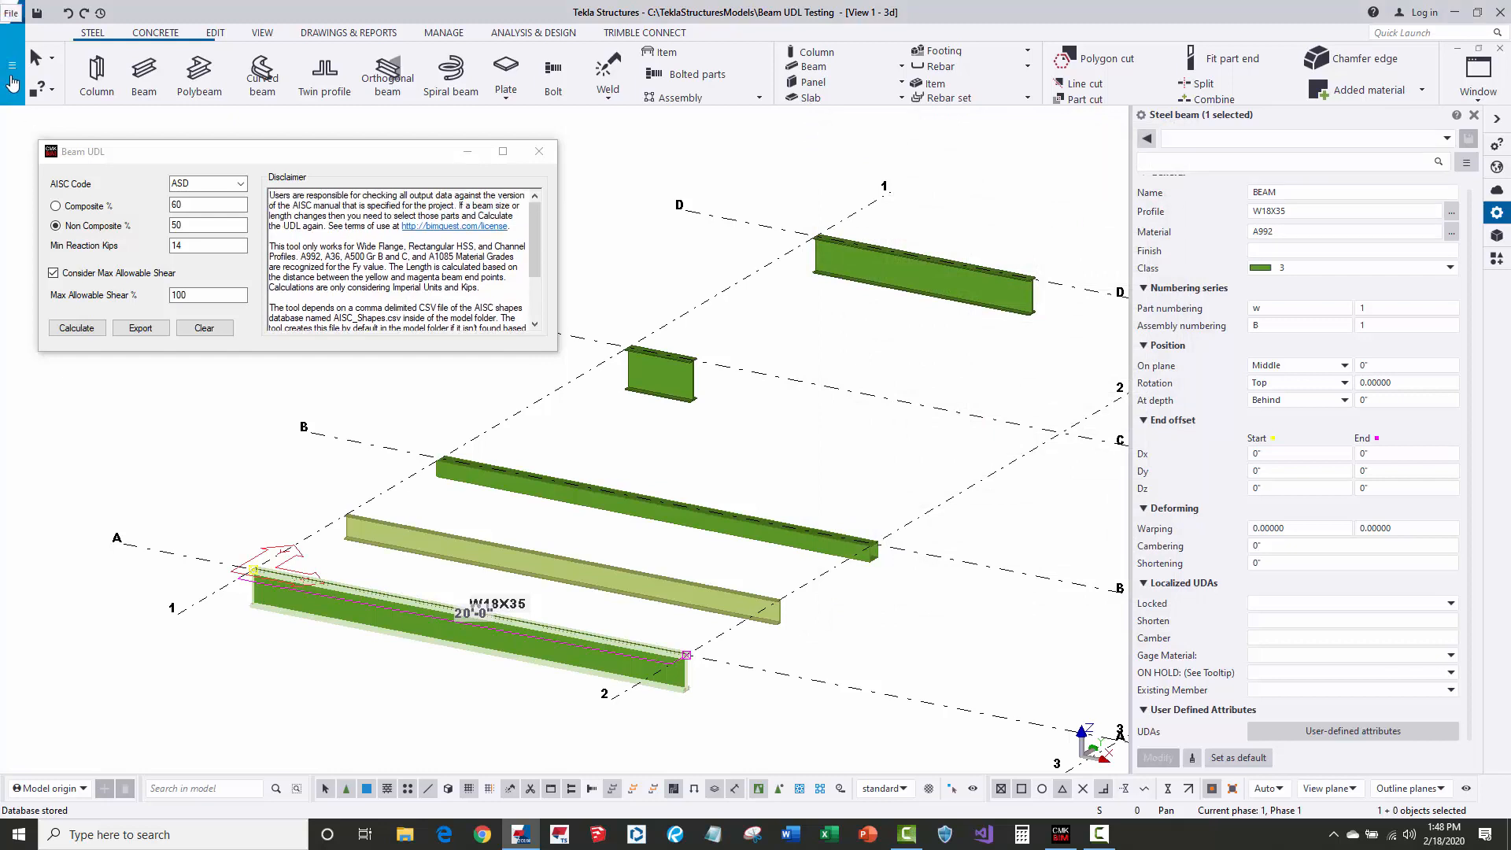
left_click_drag(200, 159, 183, 133)
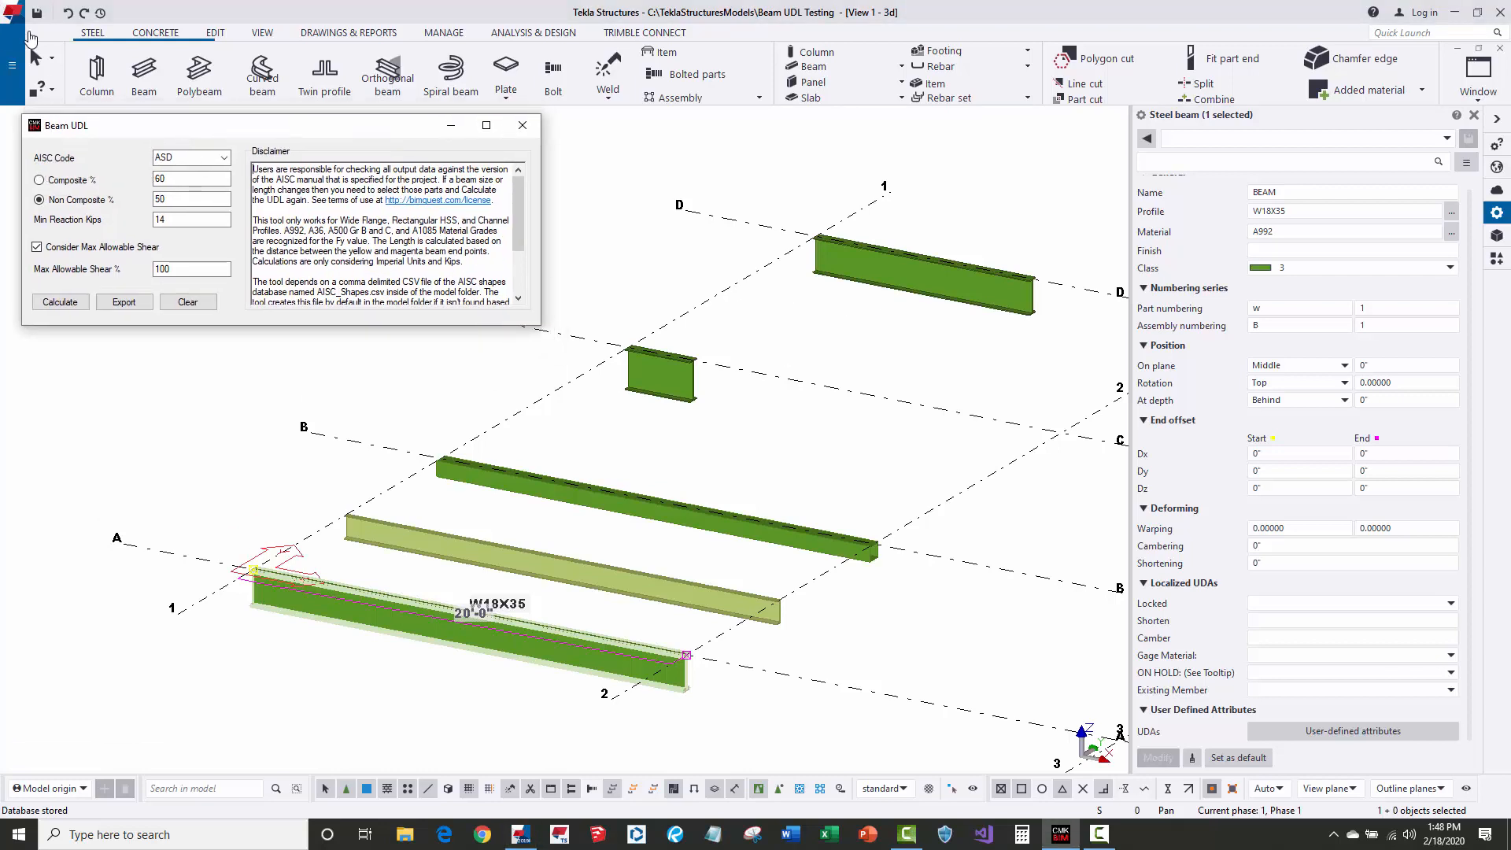
left_click(16, 69)
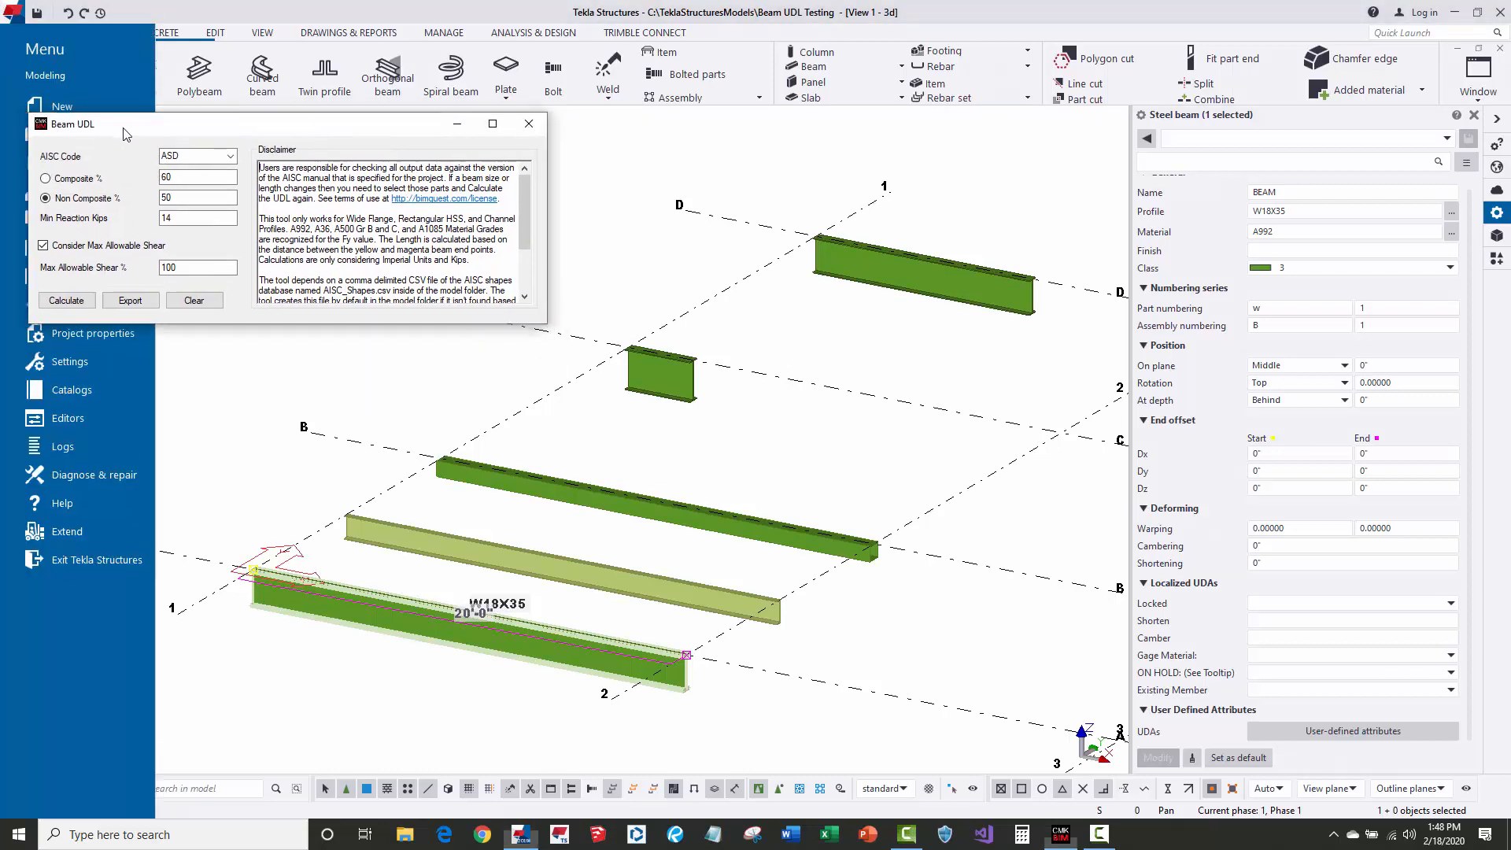
left_click(93, 220)
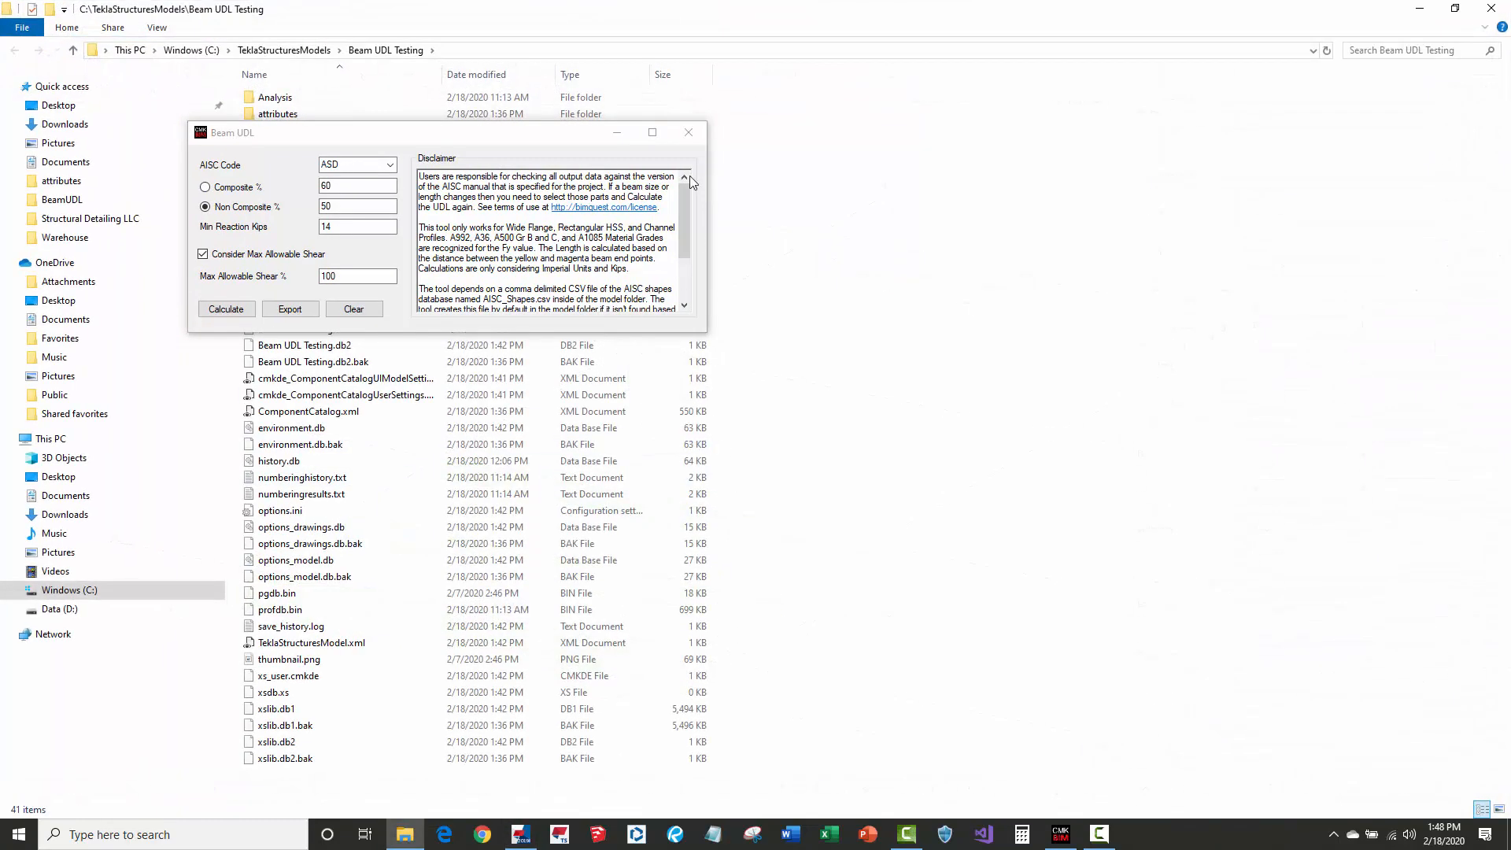
double_click(701, 16)
left_click(709, 523)
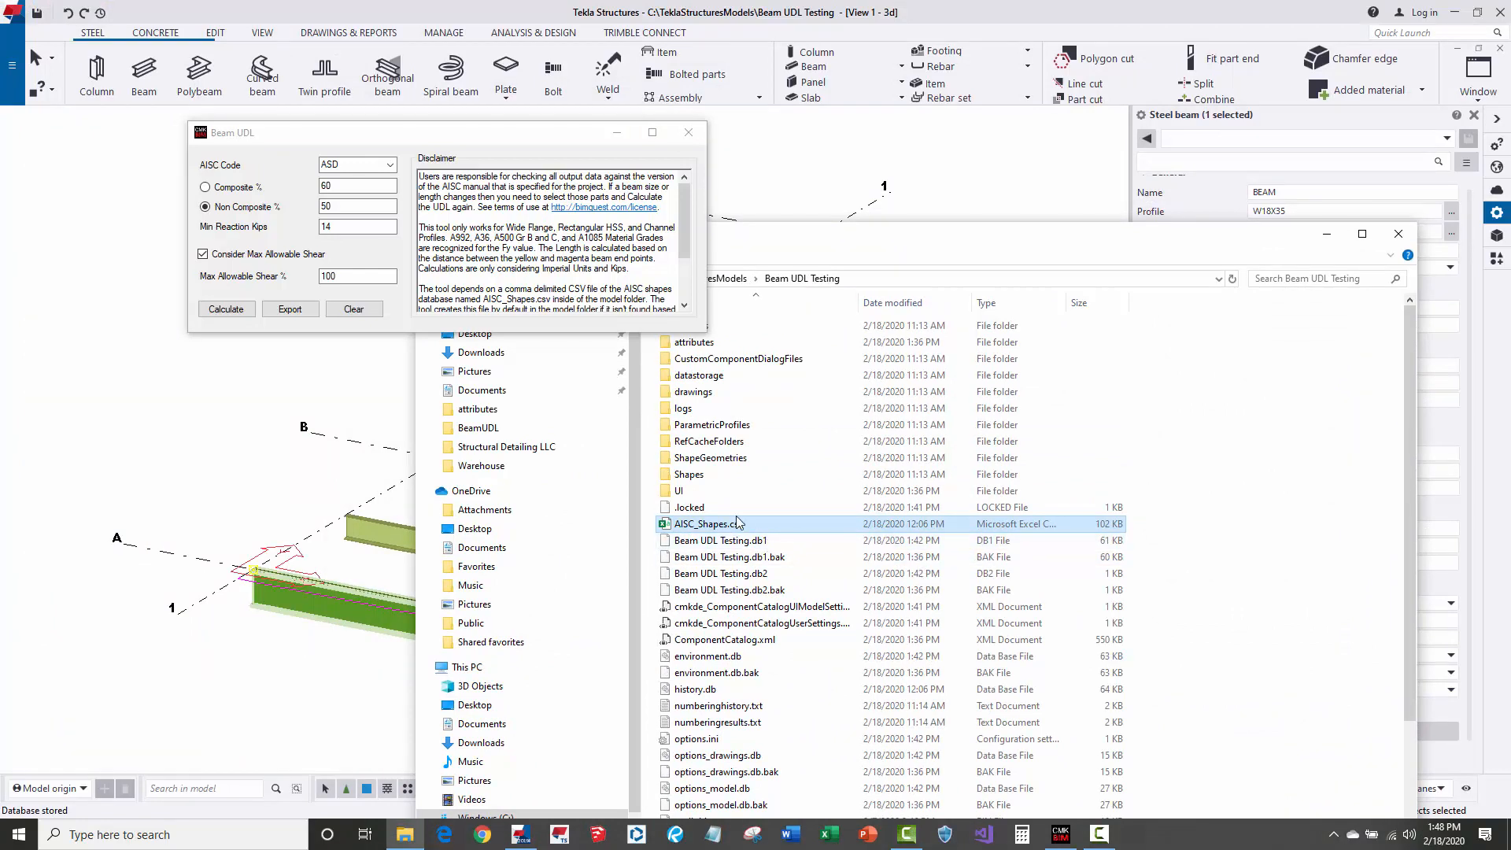
- Close the Beam UDL tool and switch to Excel to examine the column headers W through Zx in AISC_Shapes.csv
left_click(688, 133)
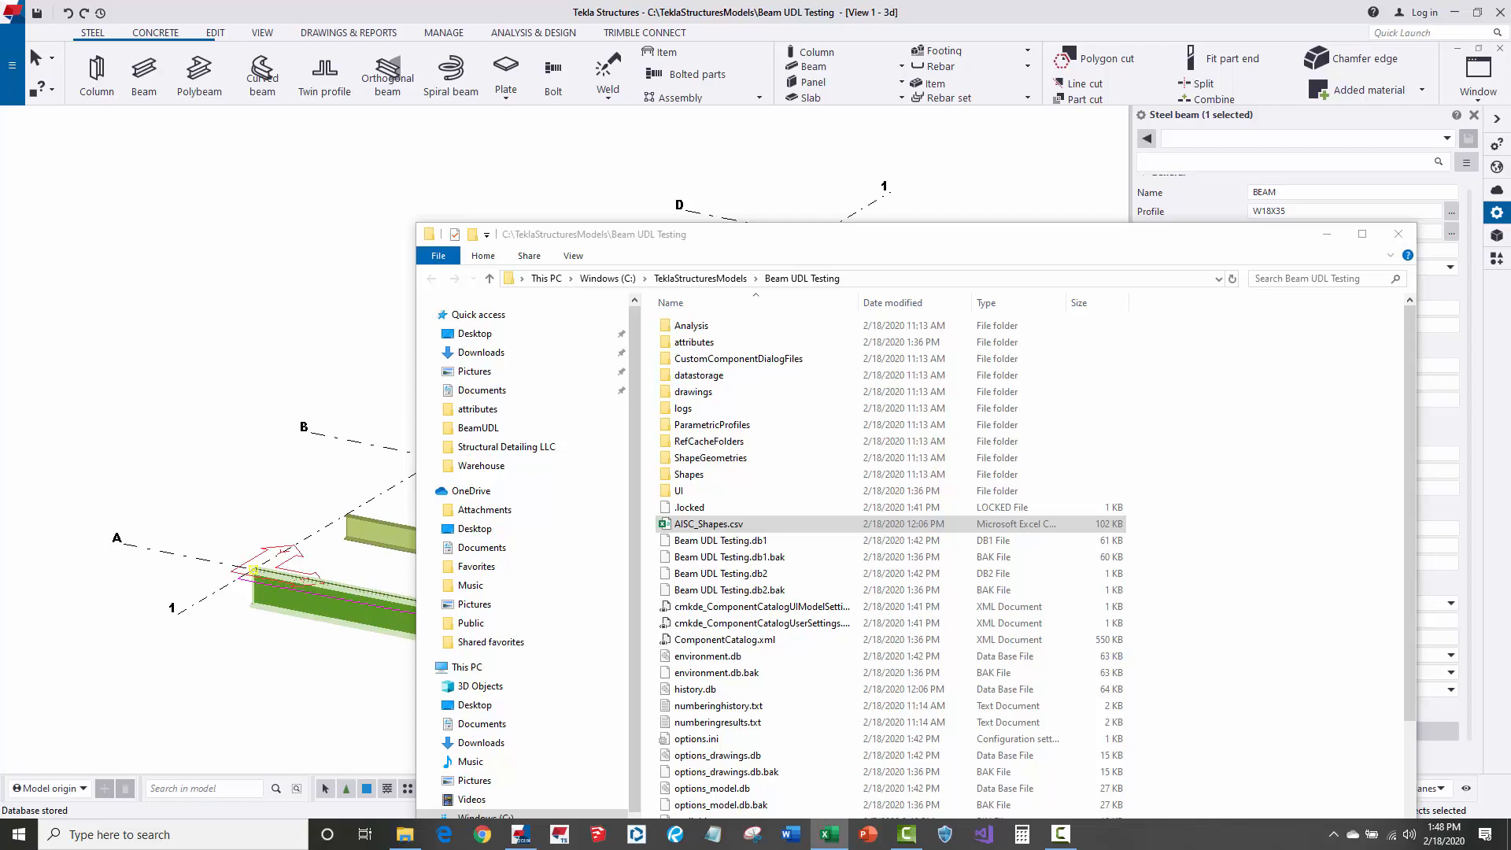
left_click(829, 834)
double_click(543, 118)
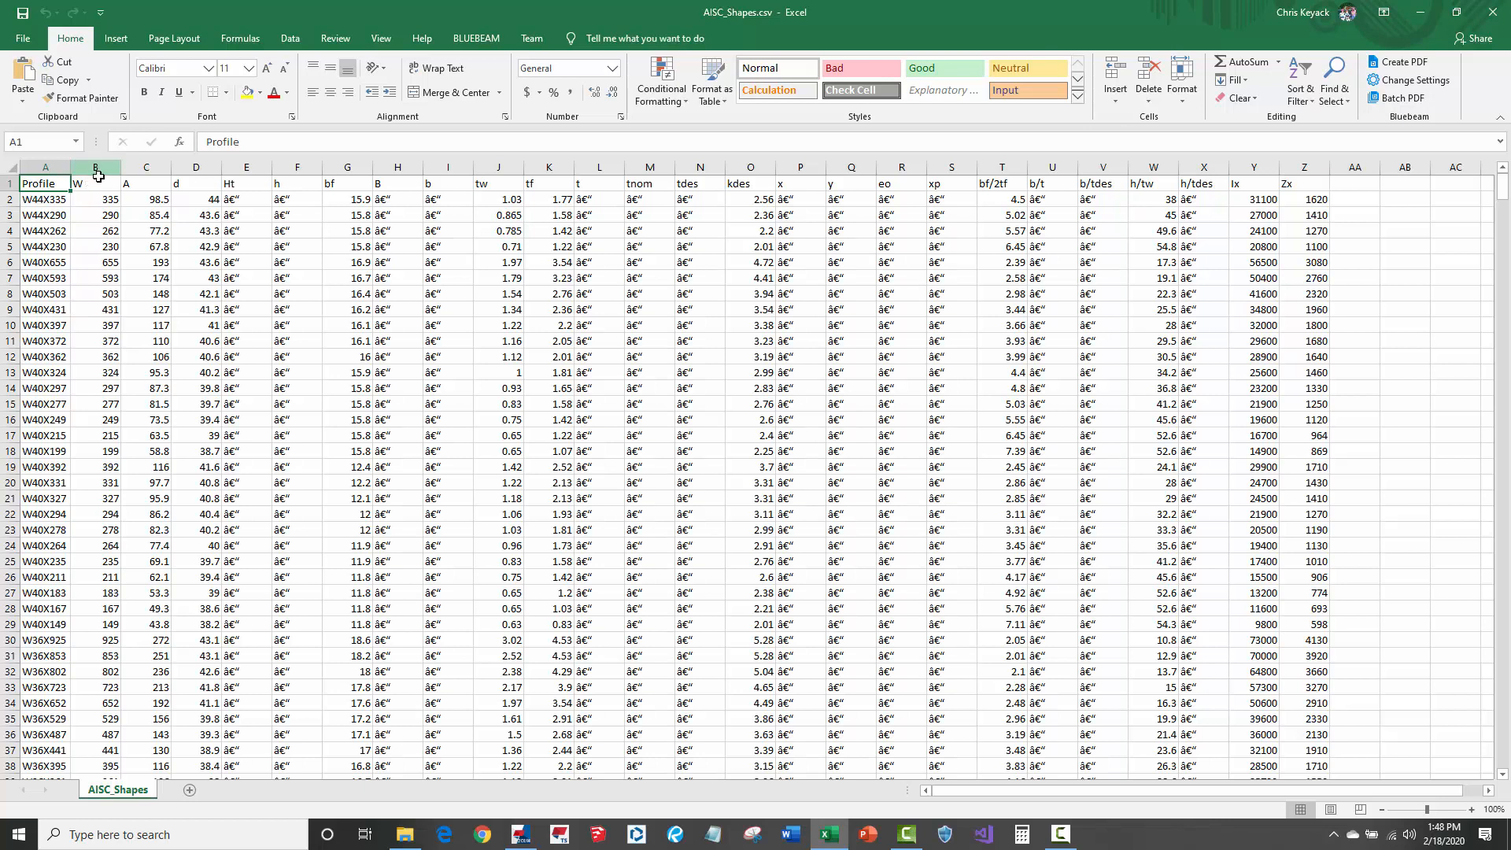
left_click_drag(98, 184, 1304, 184)
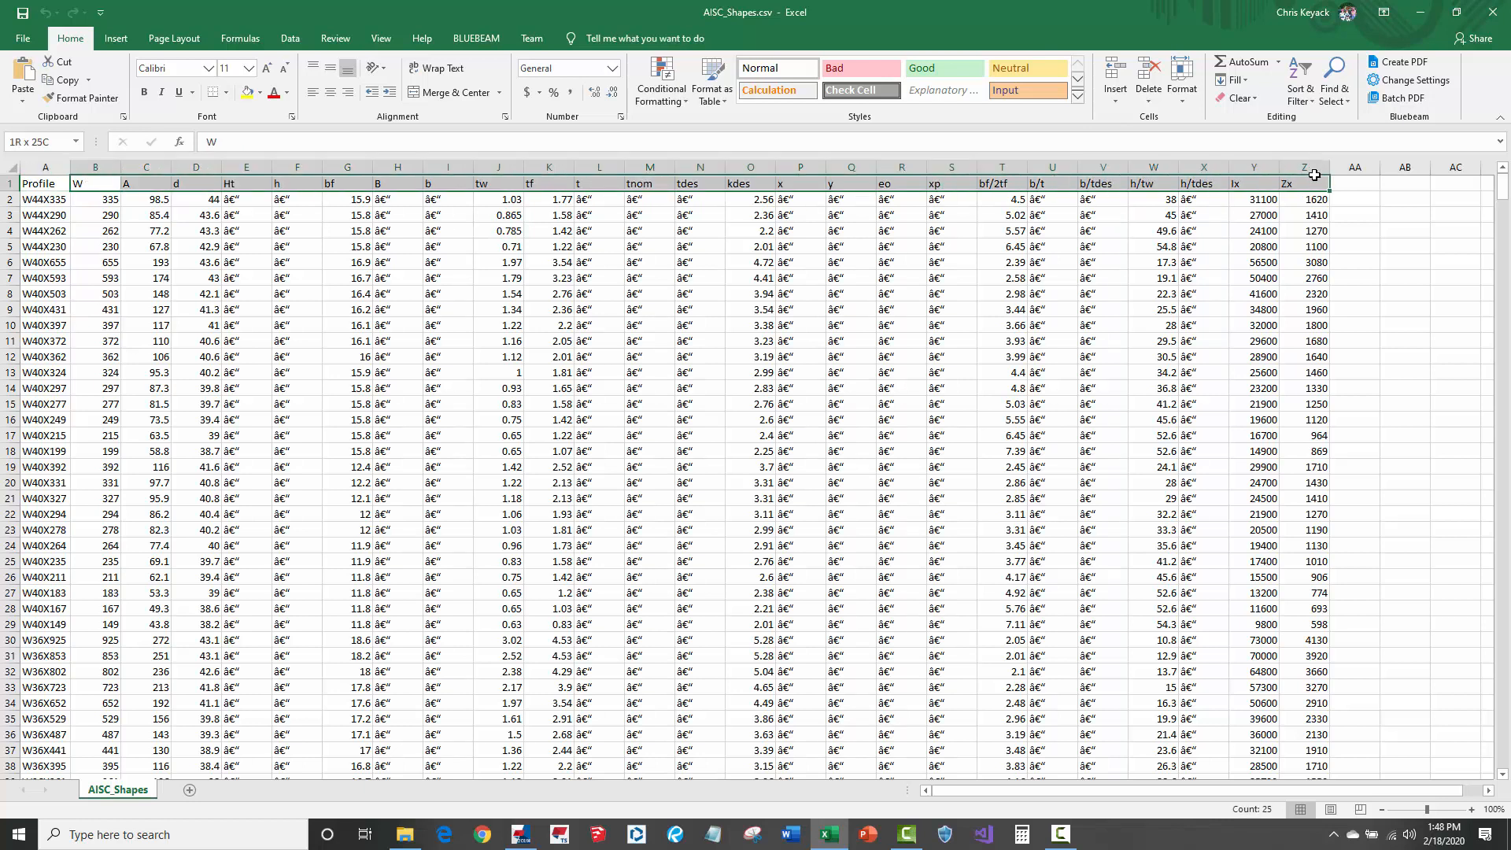
left_click(1288, 260)
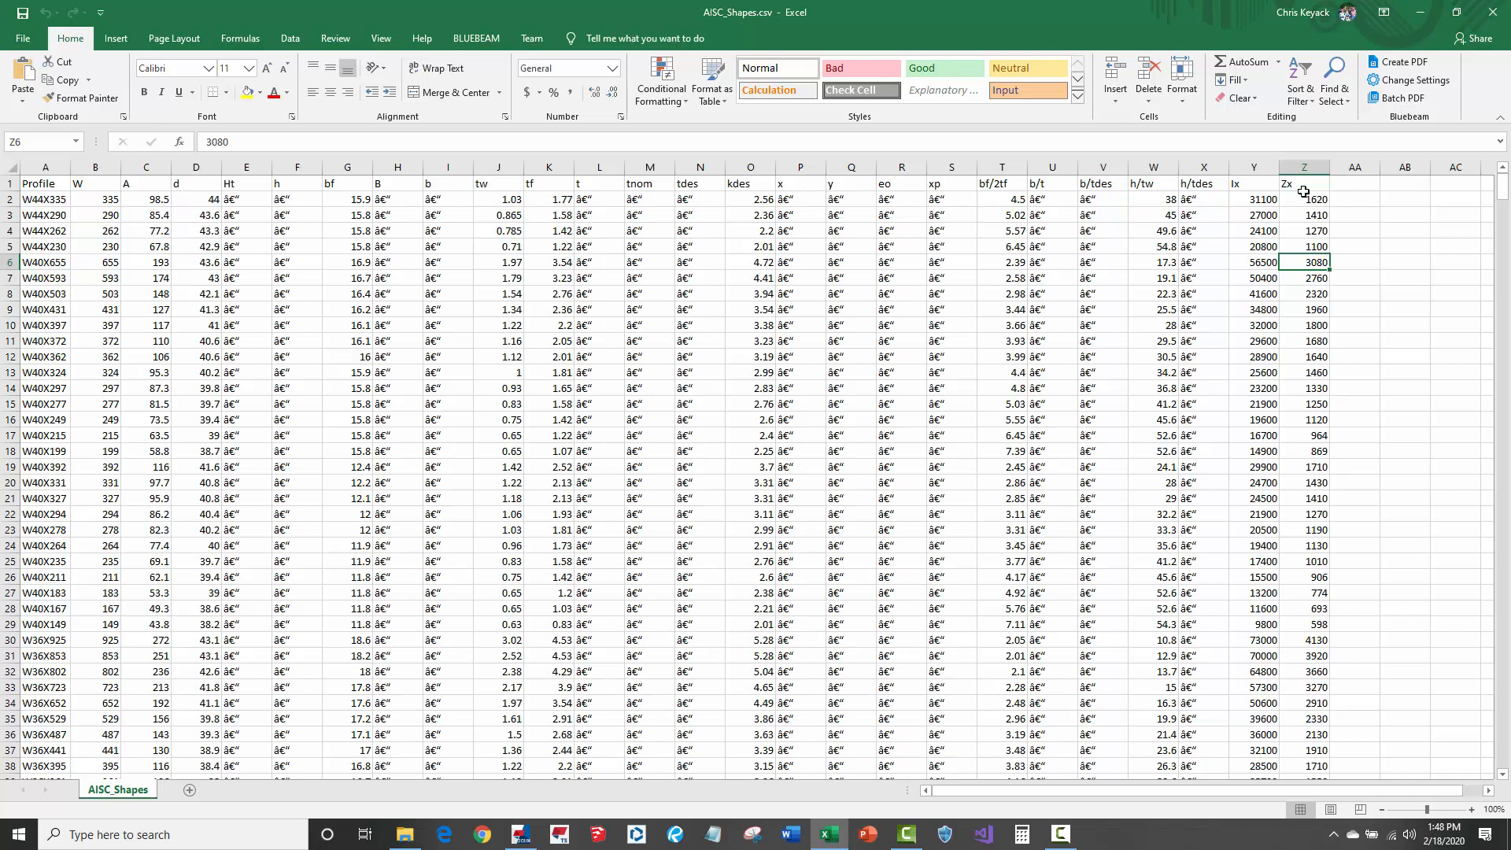
left_click(1420, 12)
- Examine the start and end points of the wide-flange beam on grid A
left_click(282, 324)
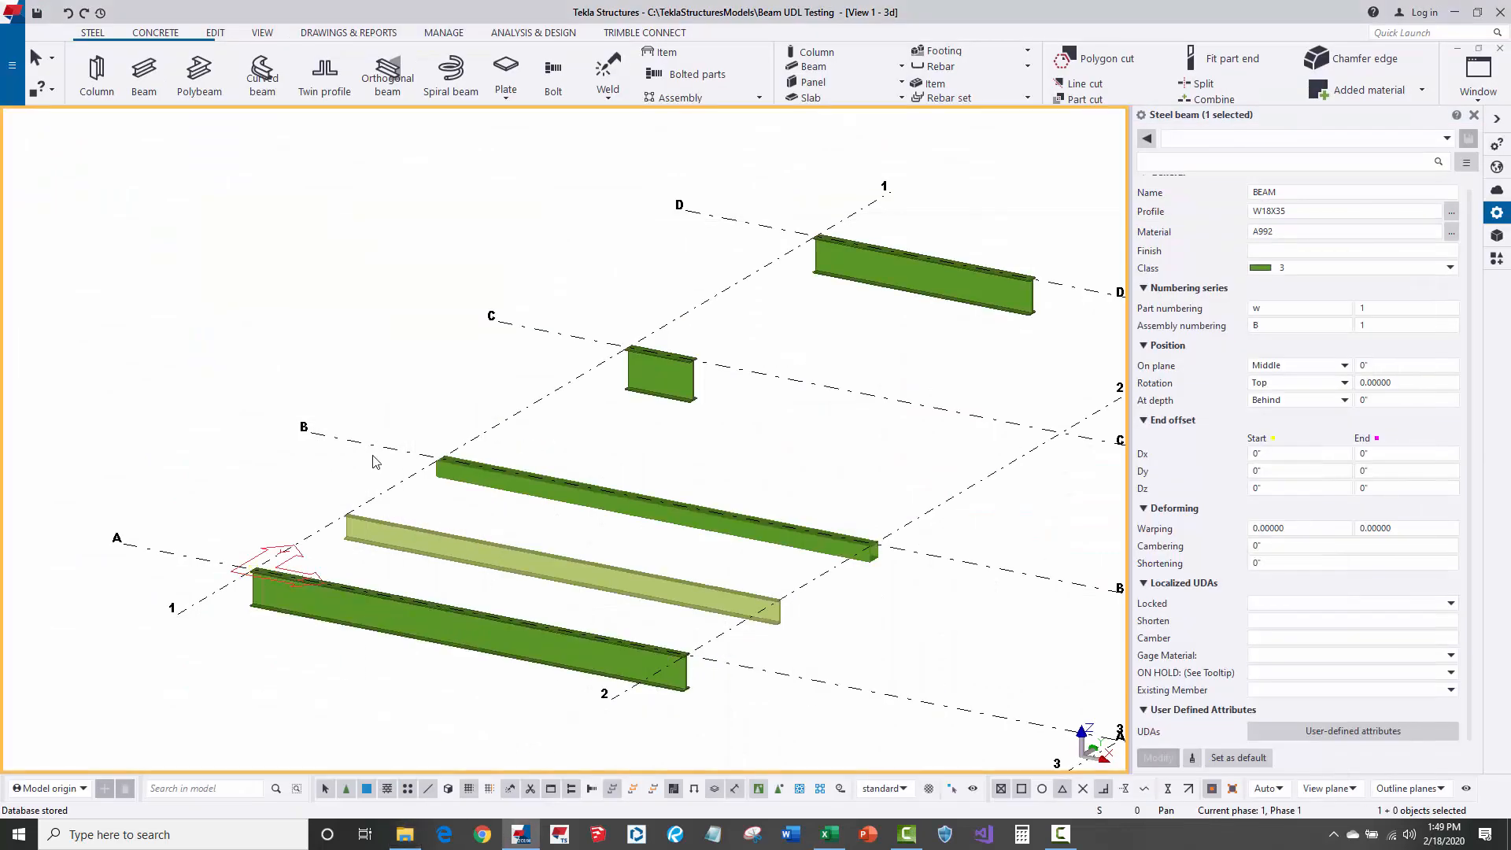
left_click(394, 604)
scroll(244, 590, "up", 2)
middle_click_drag(262, 577, 234, 551)
left_click(228, 537)
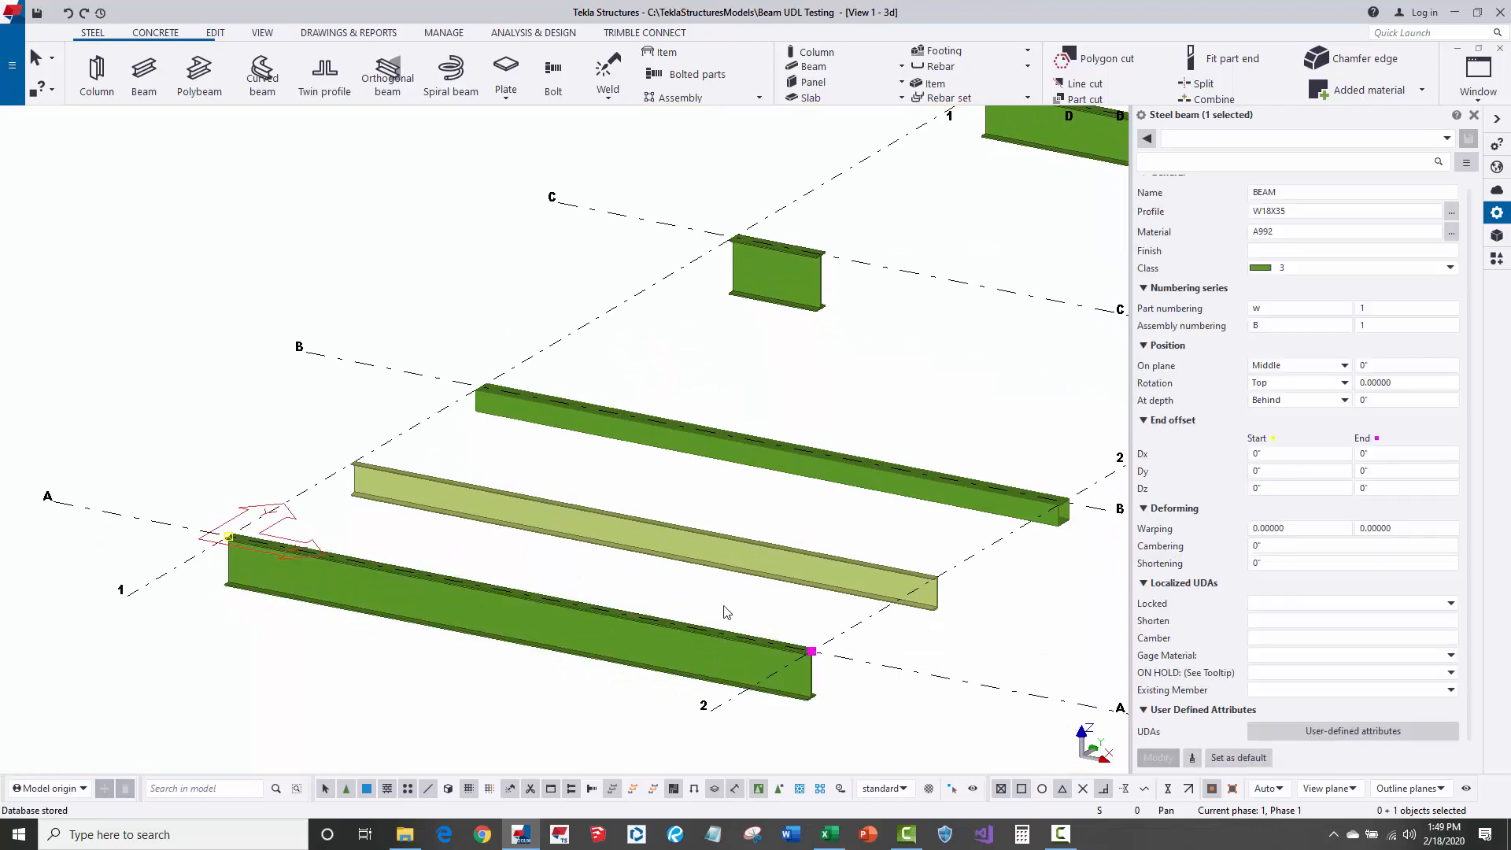
left_click(702, 663)
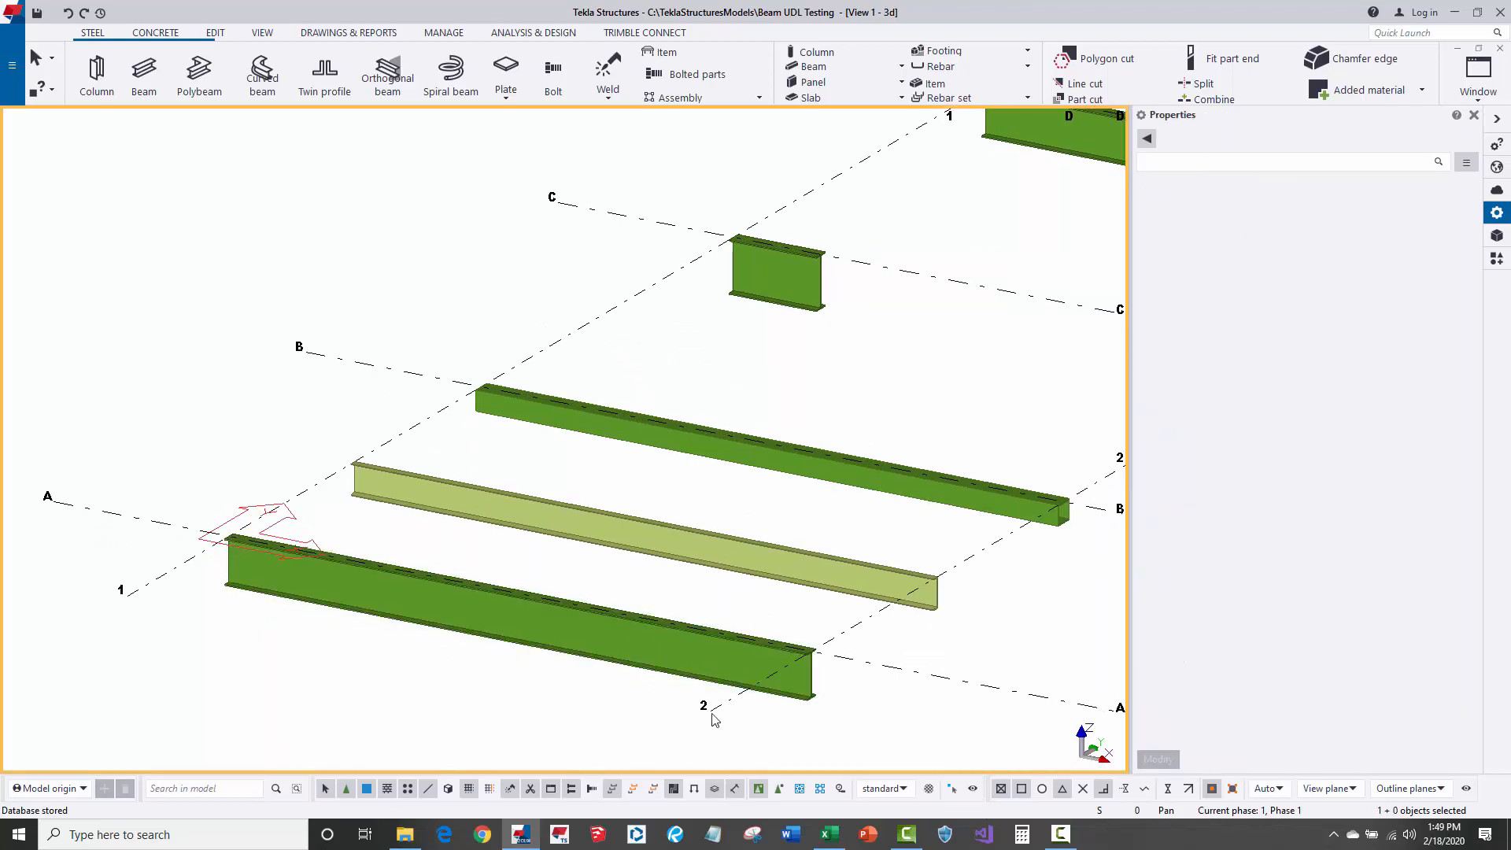
- Check the grid A beam's profile against the AISC_Shapes.csv sheet in Excel, and clear the beam selection
left_click(732, 647)
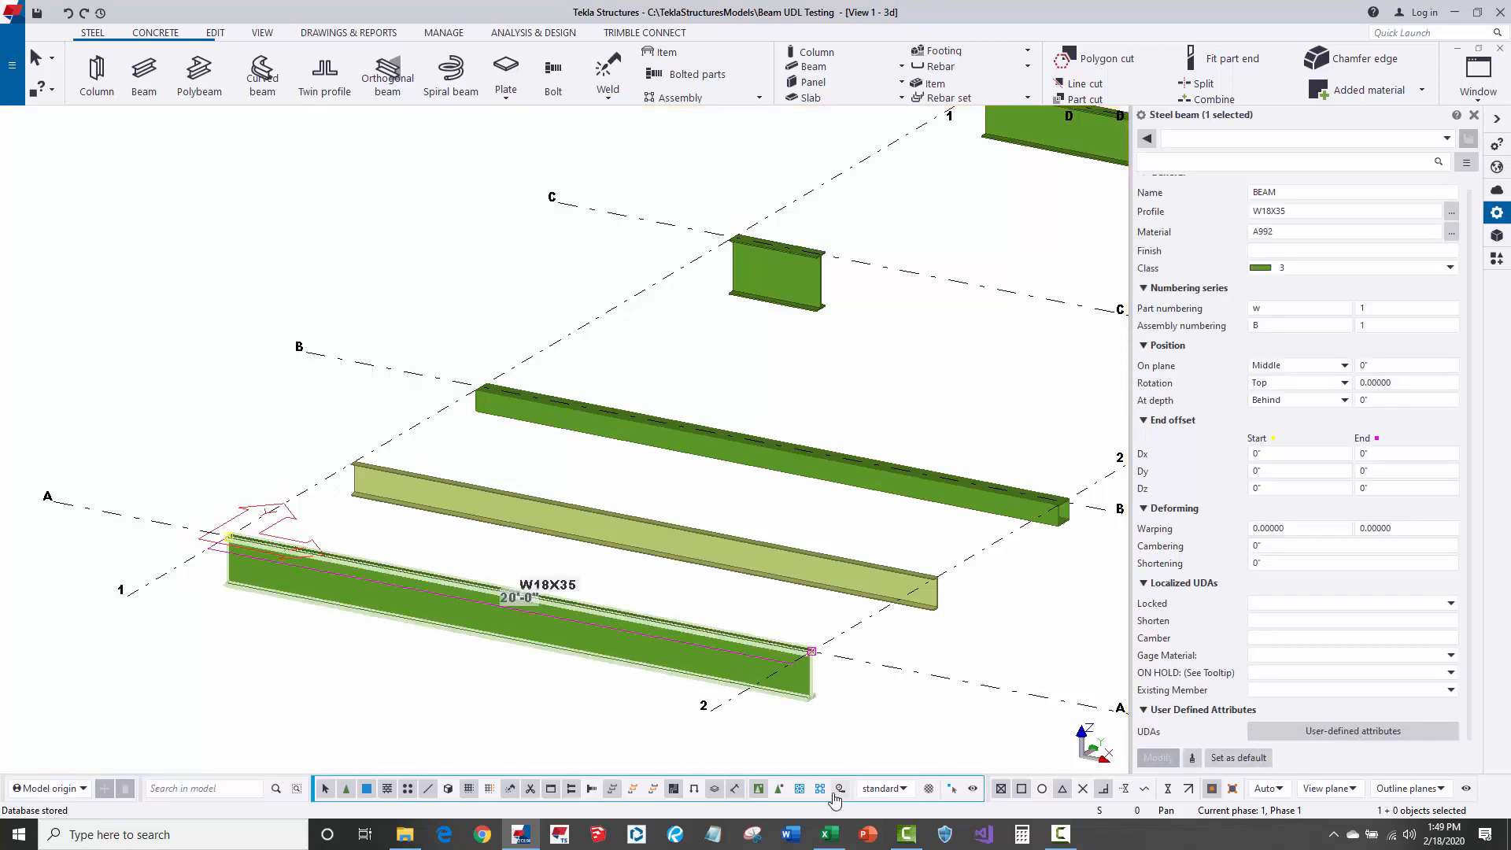
left_click(829, 835)
left_click(584, 406)
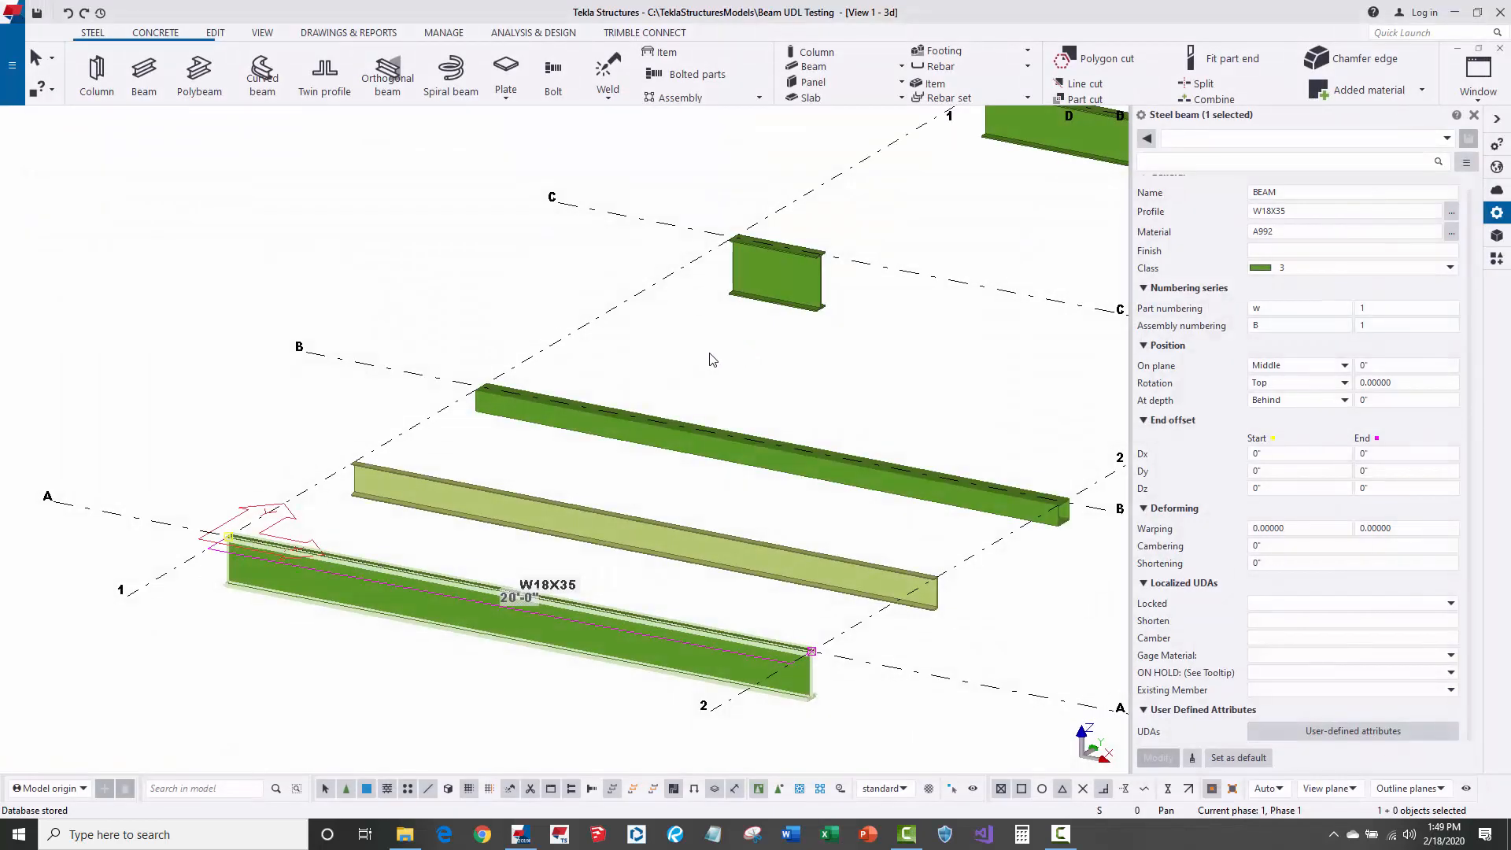
left_click(698, 366)
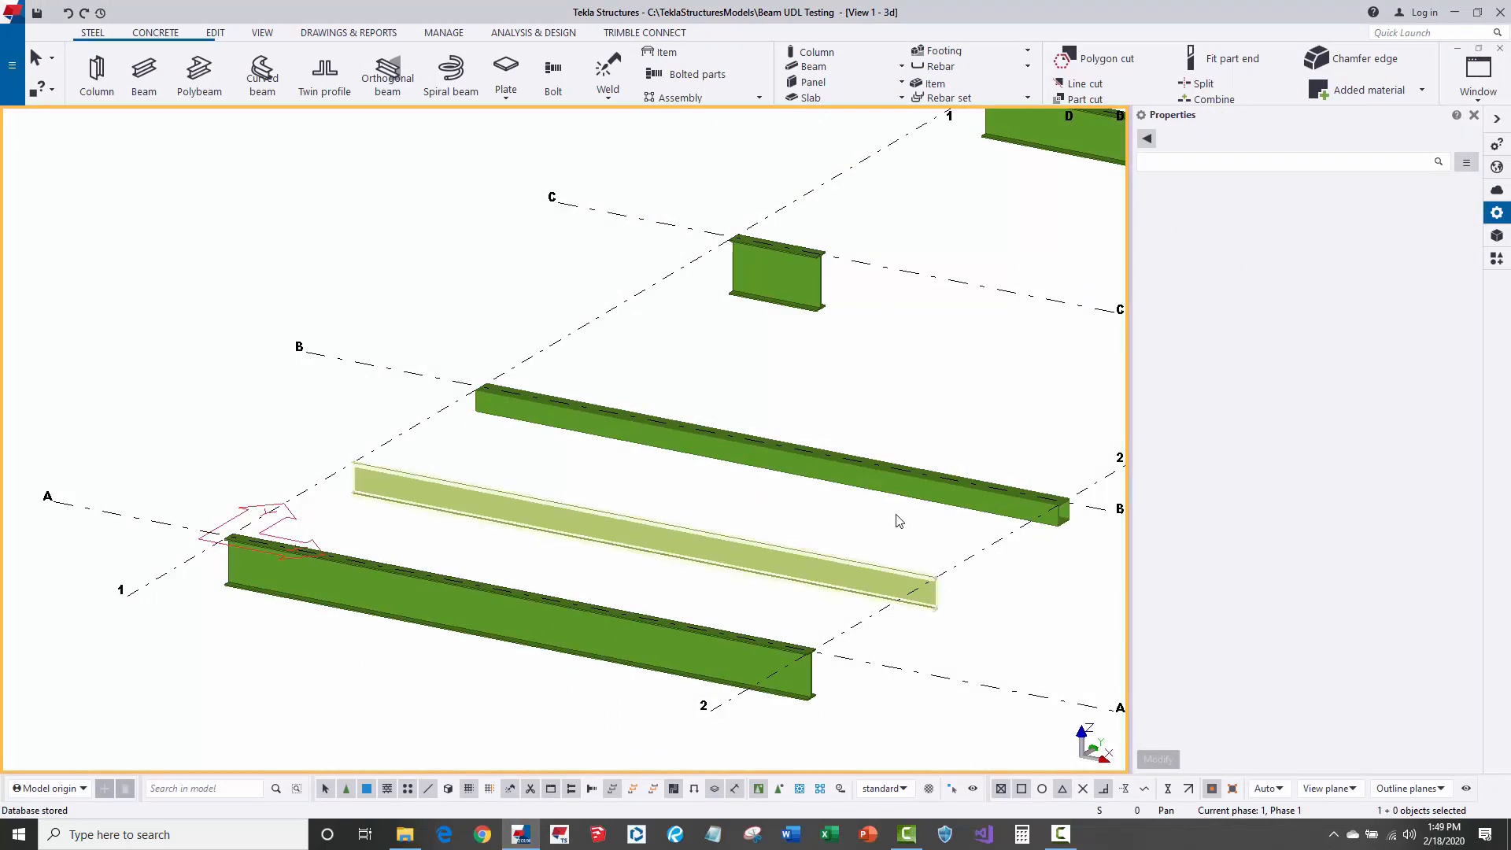
- Launch the BeamUDL tool from the CMK BIM components and open the AISC shapes database v15.0 link in its disclaimer
left_click(1497, 258)
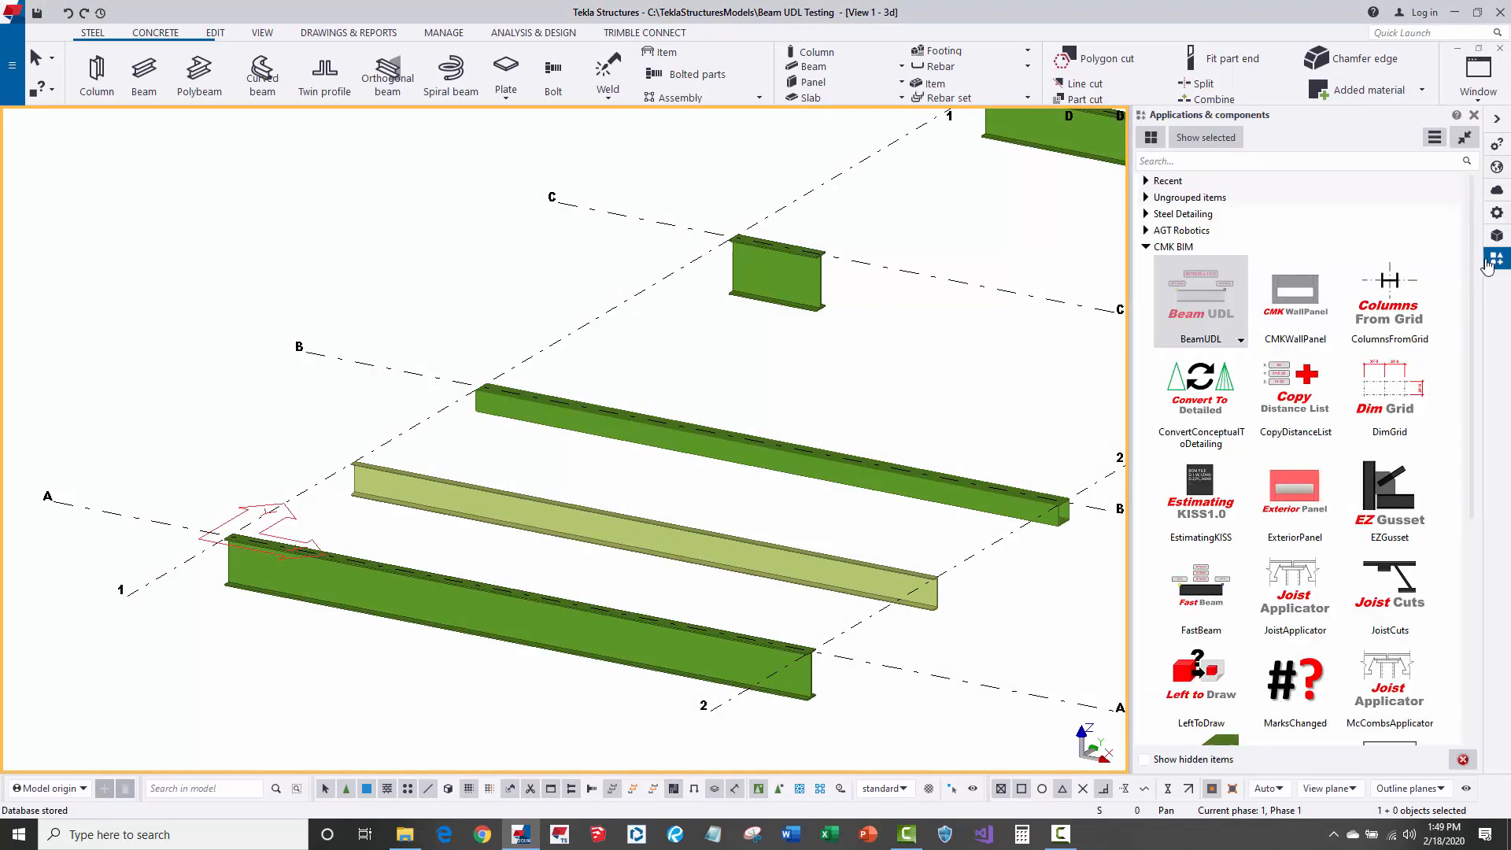
double_click(1218, 309)
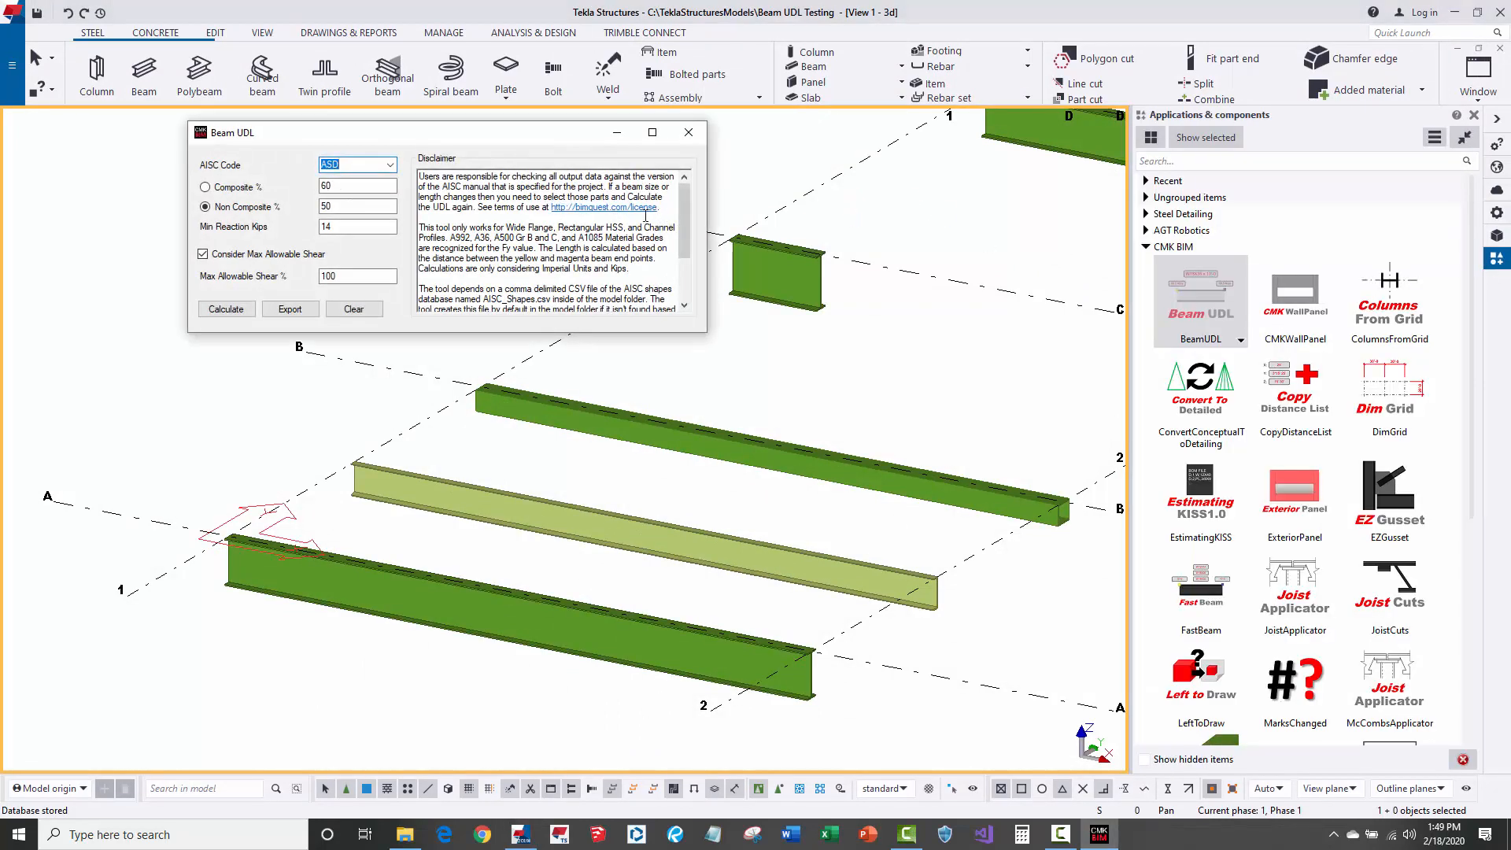
scroll(560, 236, "down", 2)
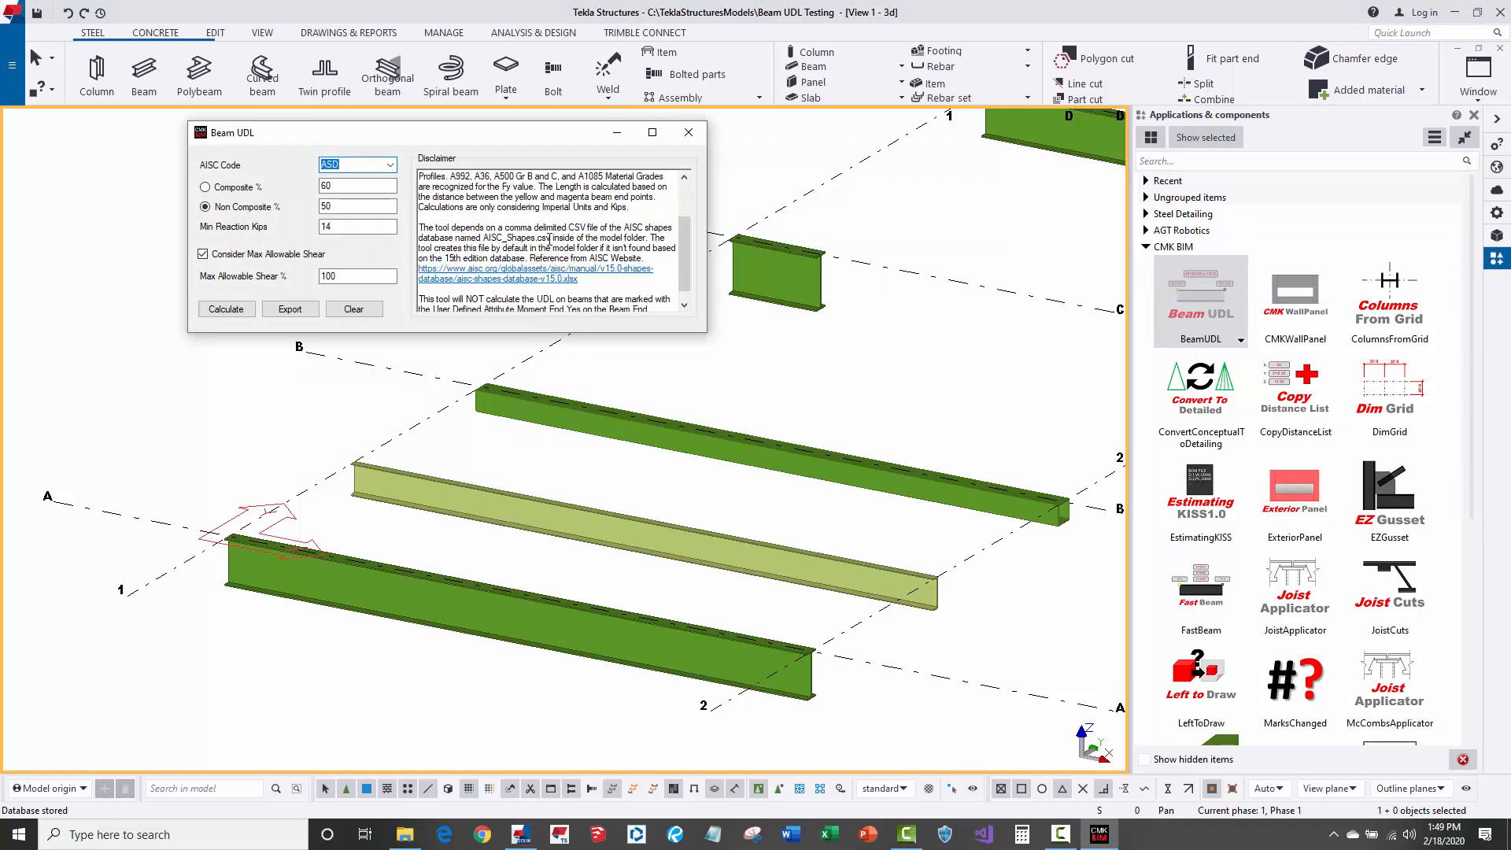
left_click(584, 281)
left_click(650, 384)
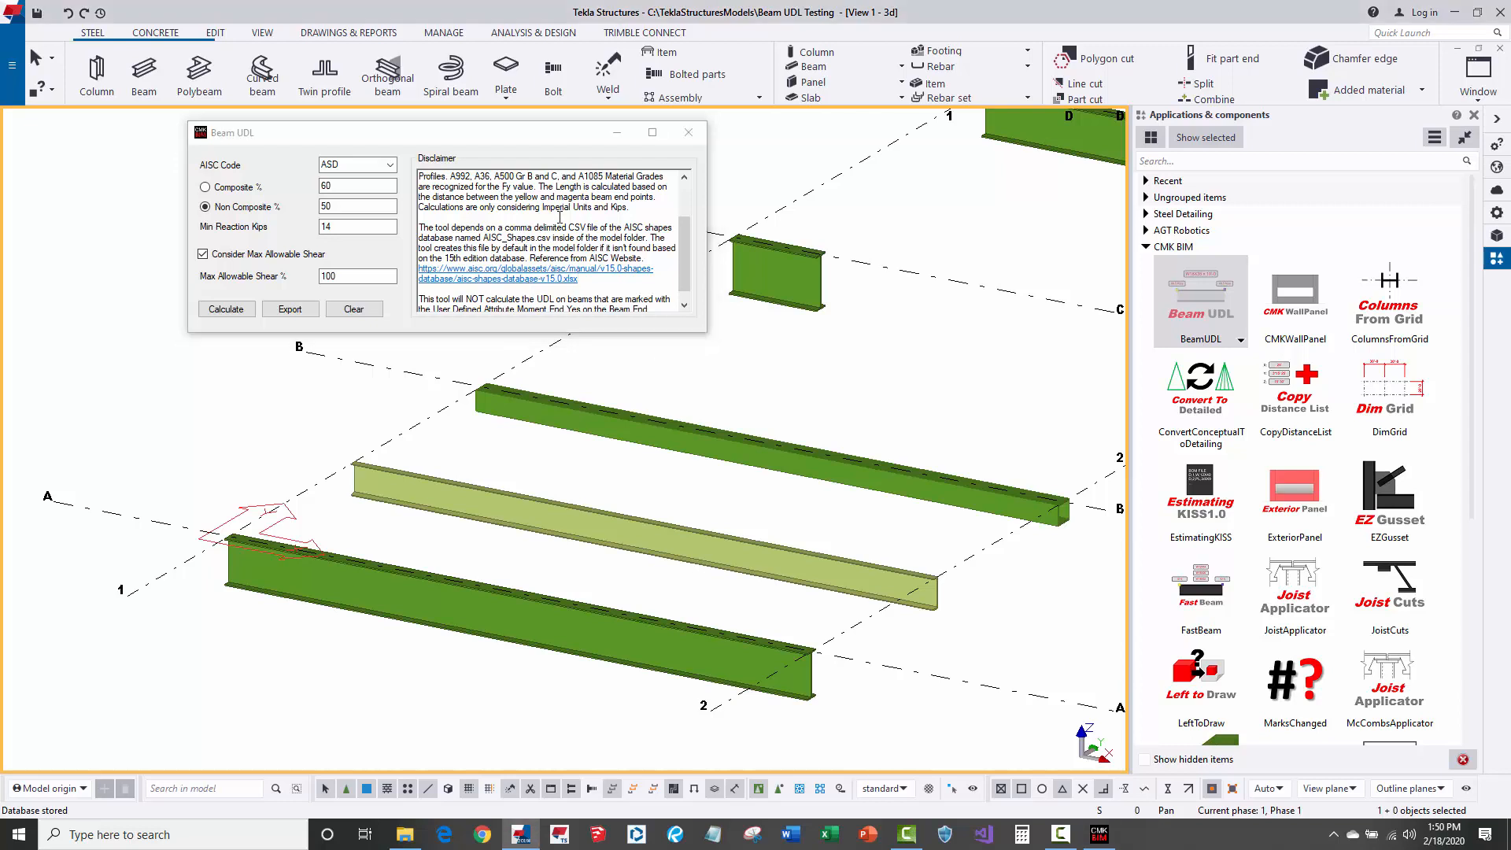
- Inspect the start and end shear reactions in the user-defined end conditions of the wide-flange beam on grid D
scroll(503, 274, "up", 3)
scroll(484, 528, "down", 4)
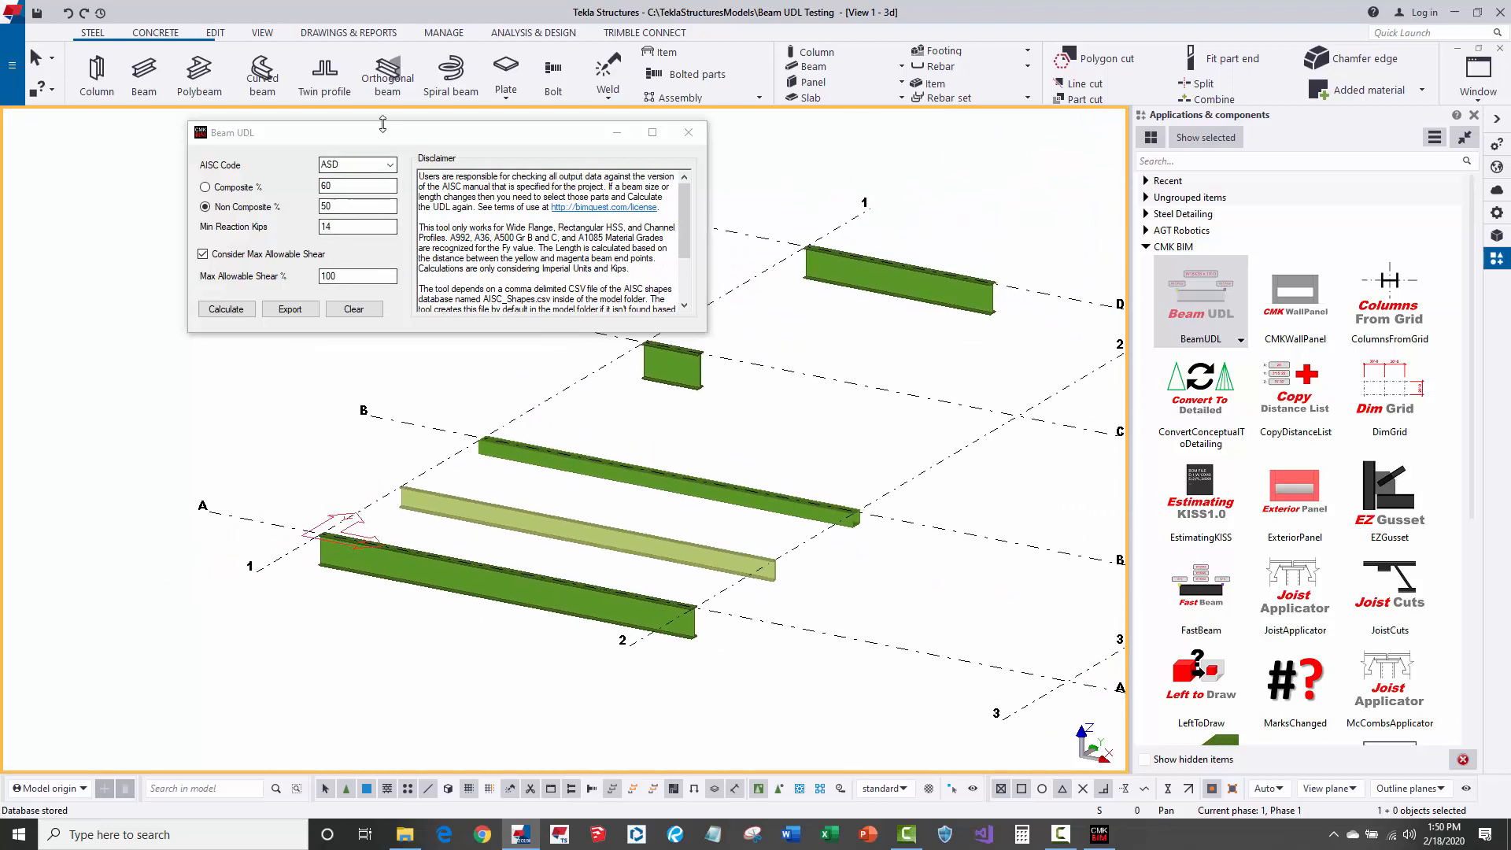
left_click_drag(376, 142, 211, 142)
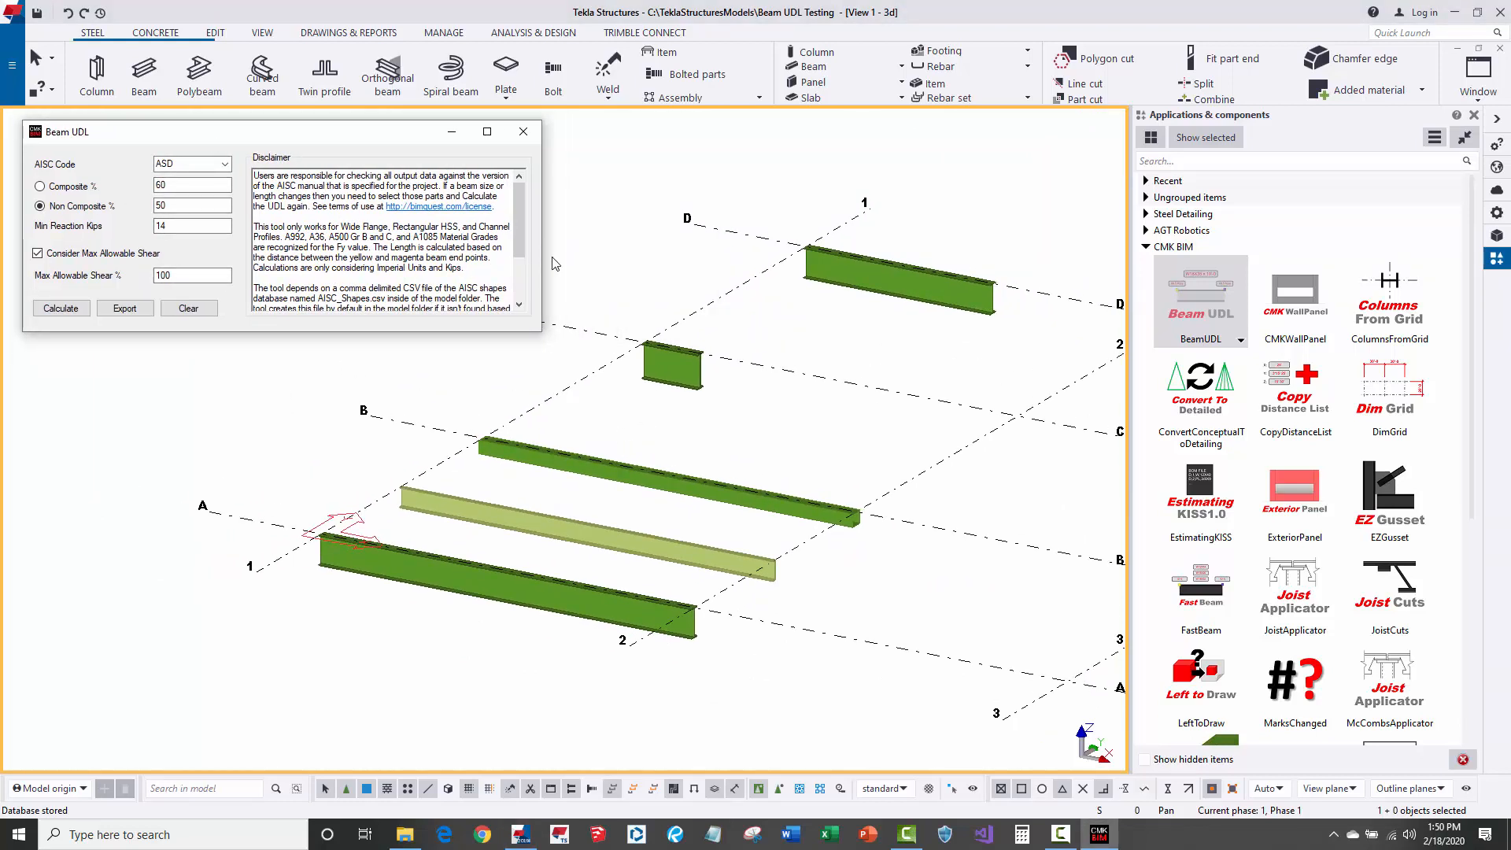
left_click(820, 273)
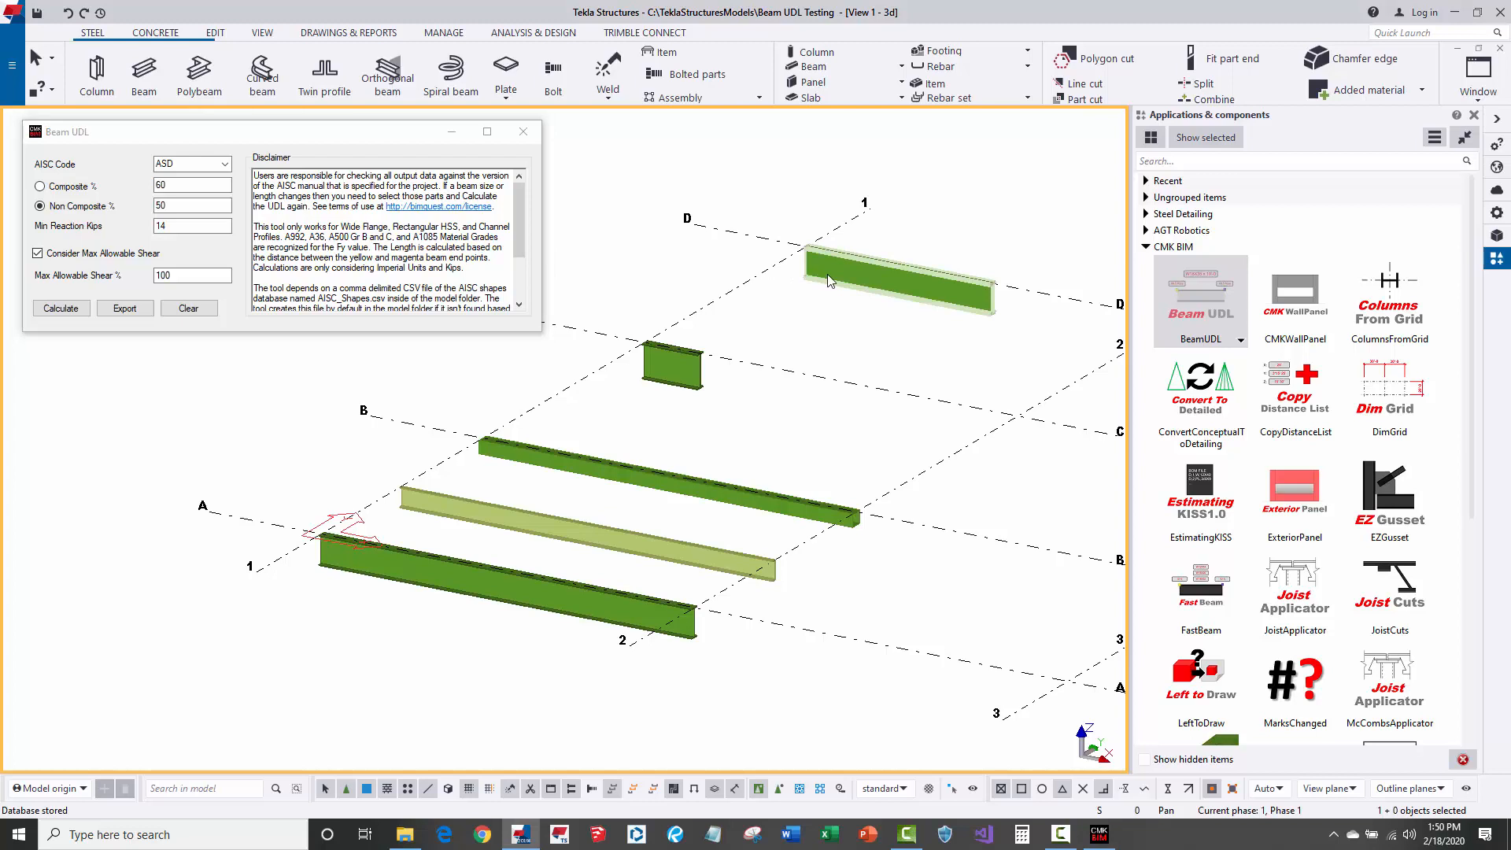
right_click(828, 274)
left_click(853, 333)
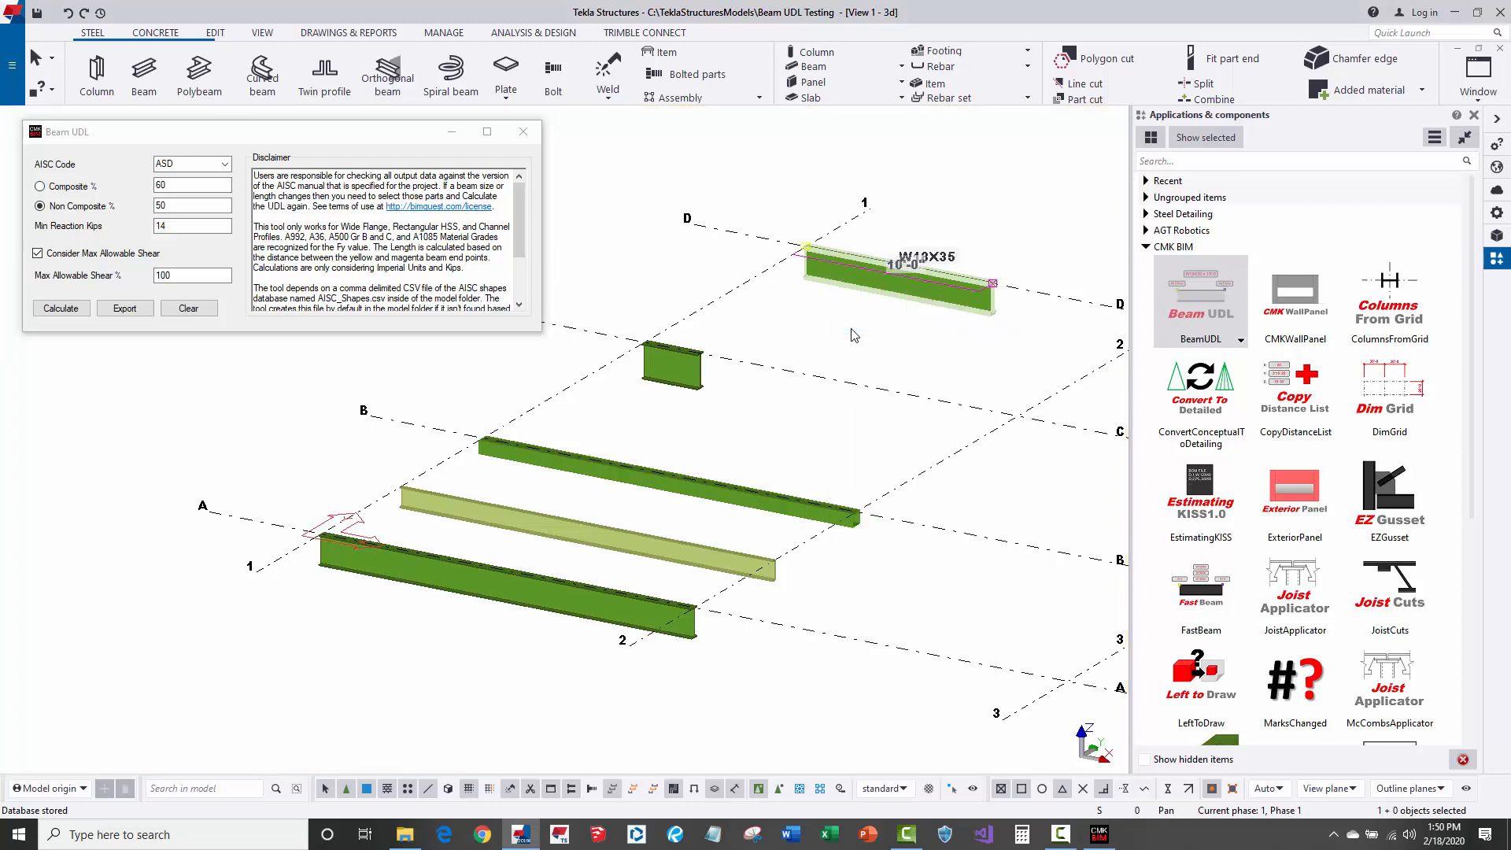
left_click(915, 187)
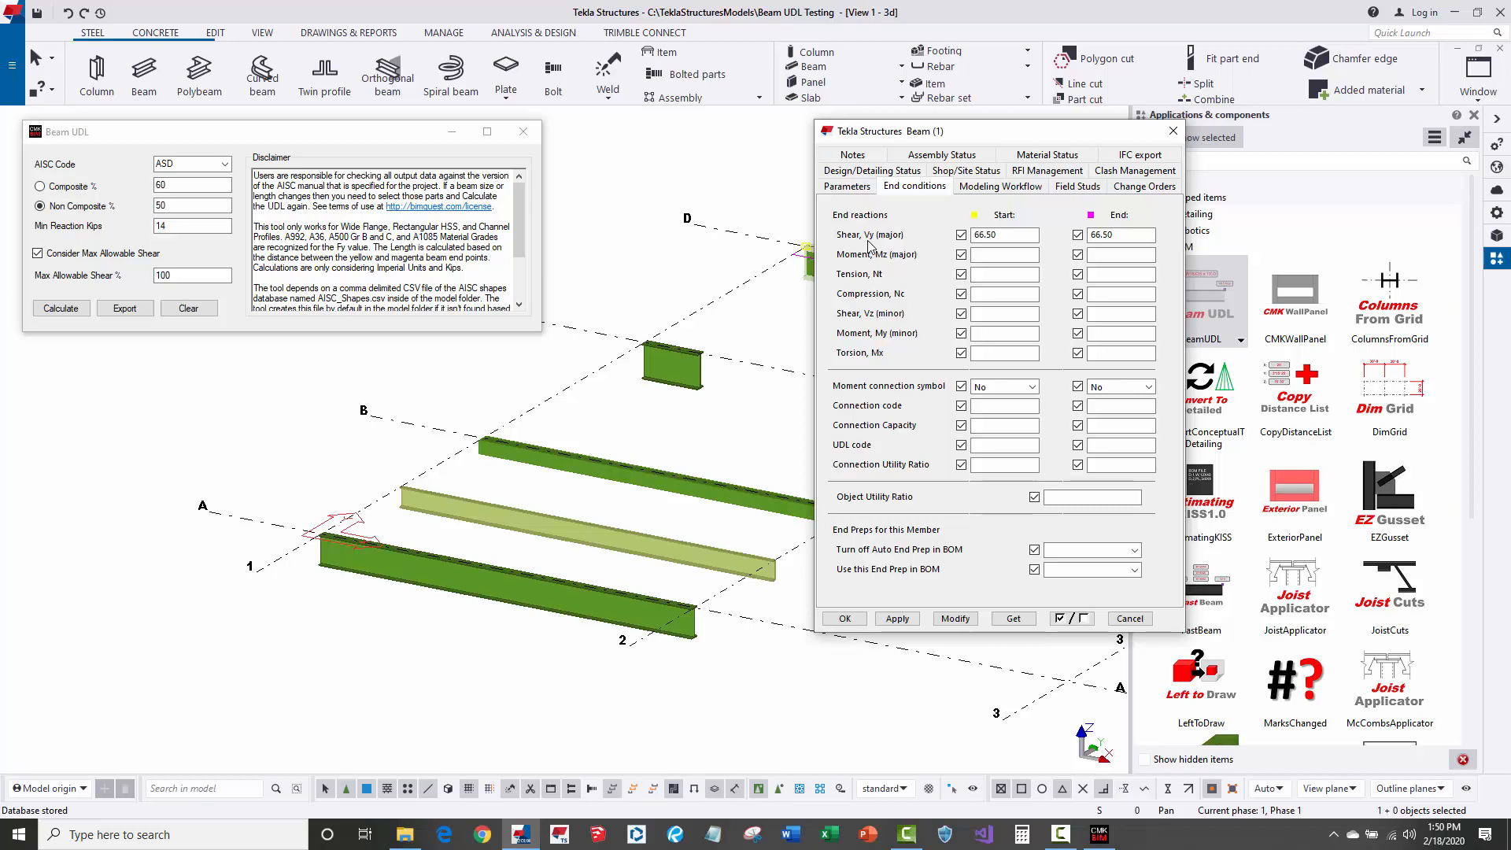
left_click(1130, 619)
- Select all the beams on grids A through D together, and clear the selection
scroll(426, 444, "down", 3)
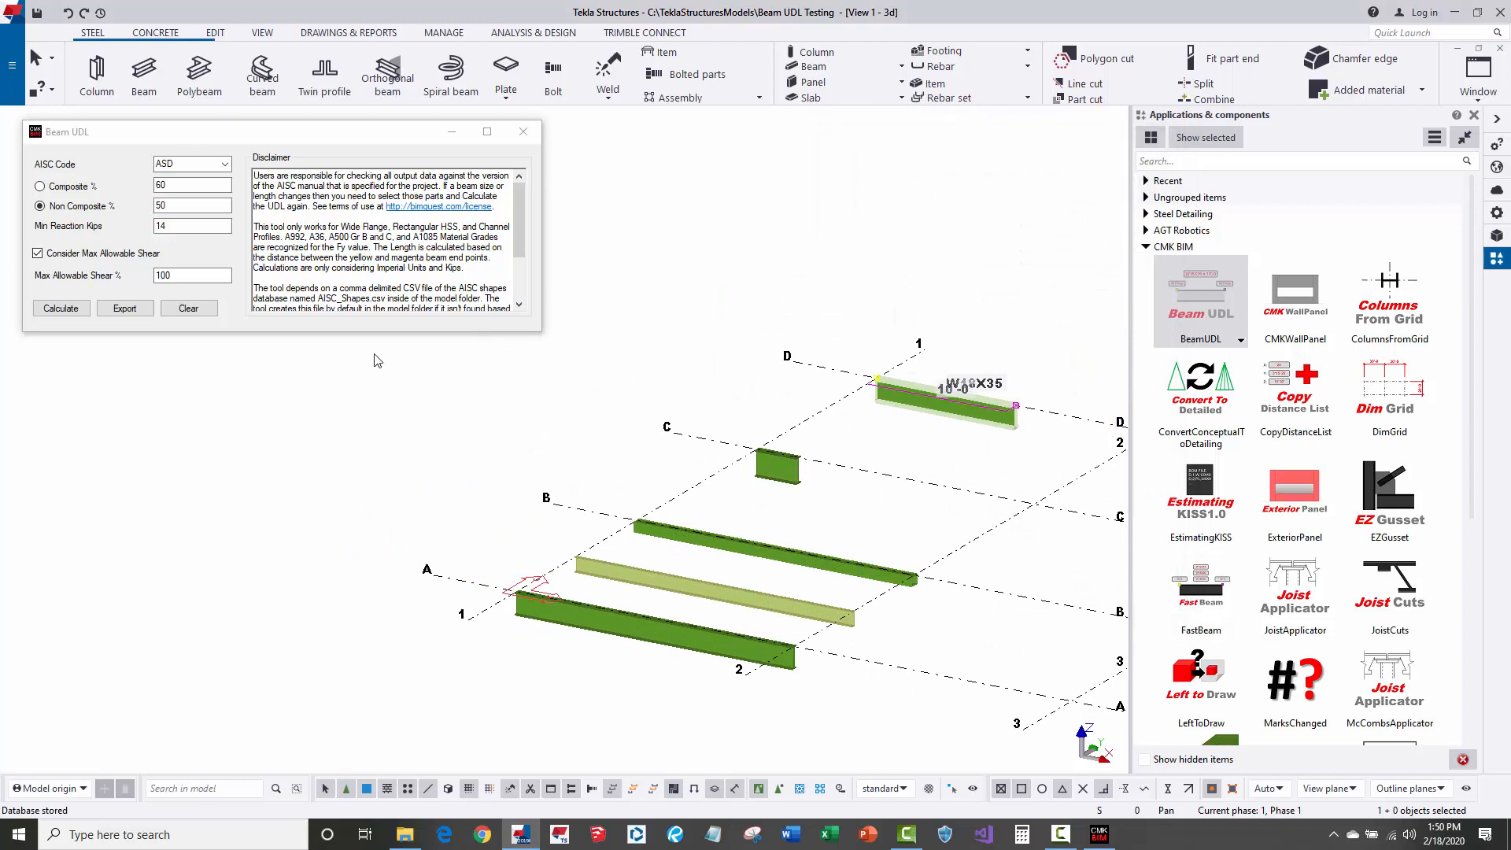
scroll(409, 371, "down", 2)
middle_click_drag(433, 358, 588, 335)
left_click(581, 228)
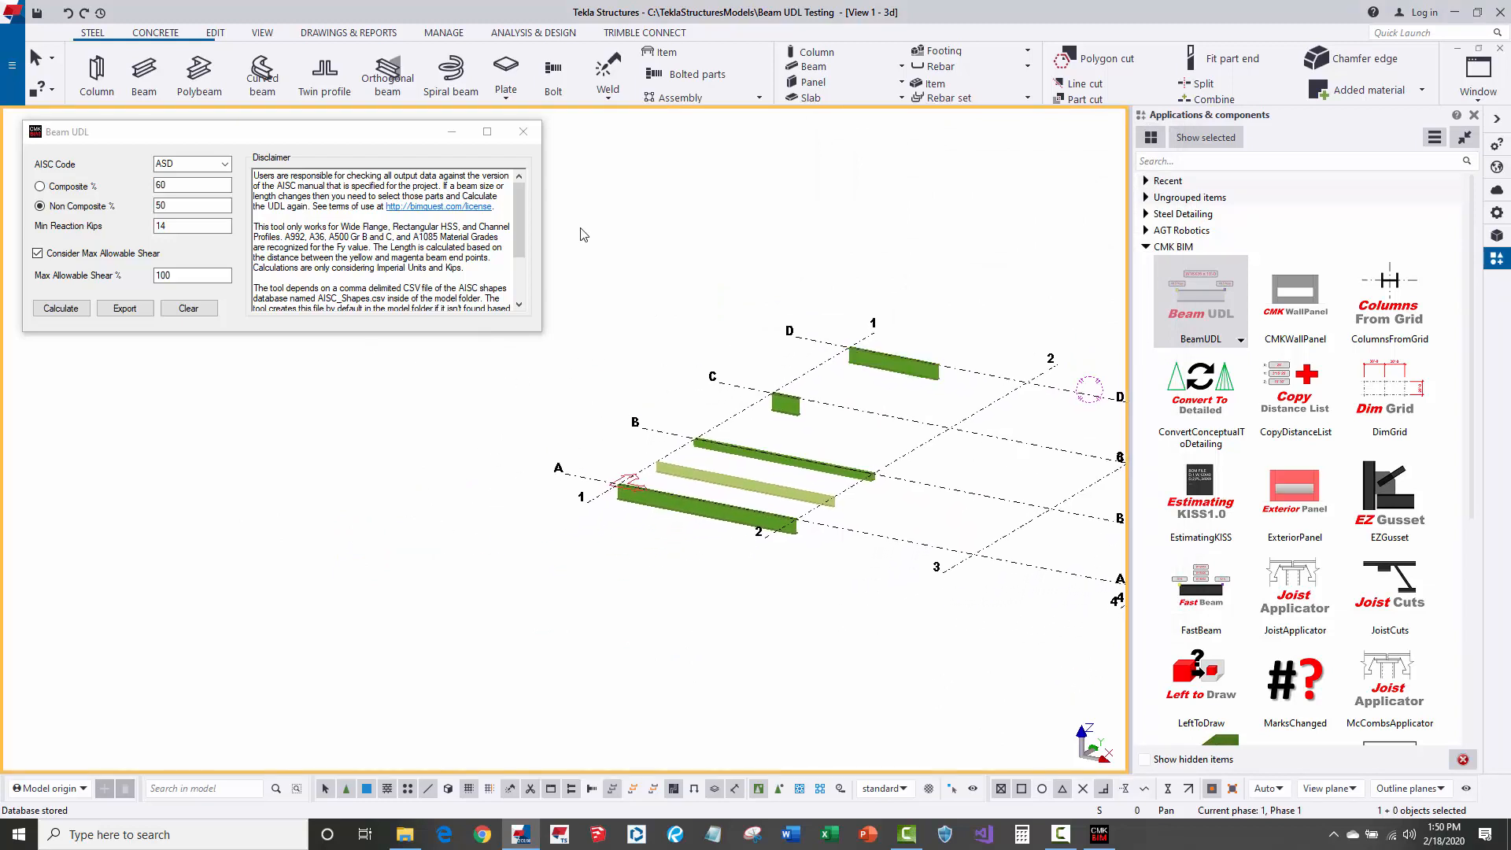
left_click_drag(583, 235, 1023, 640)
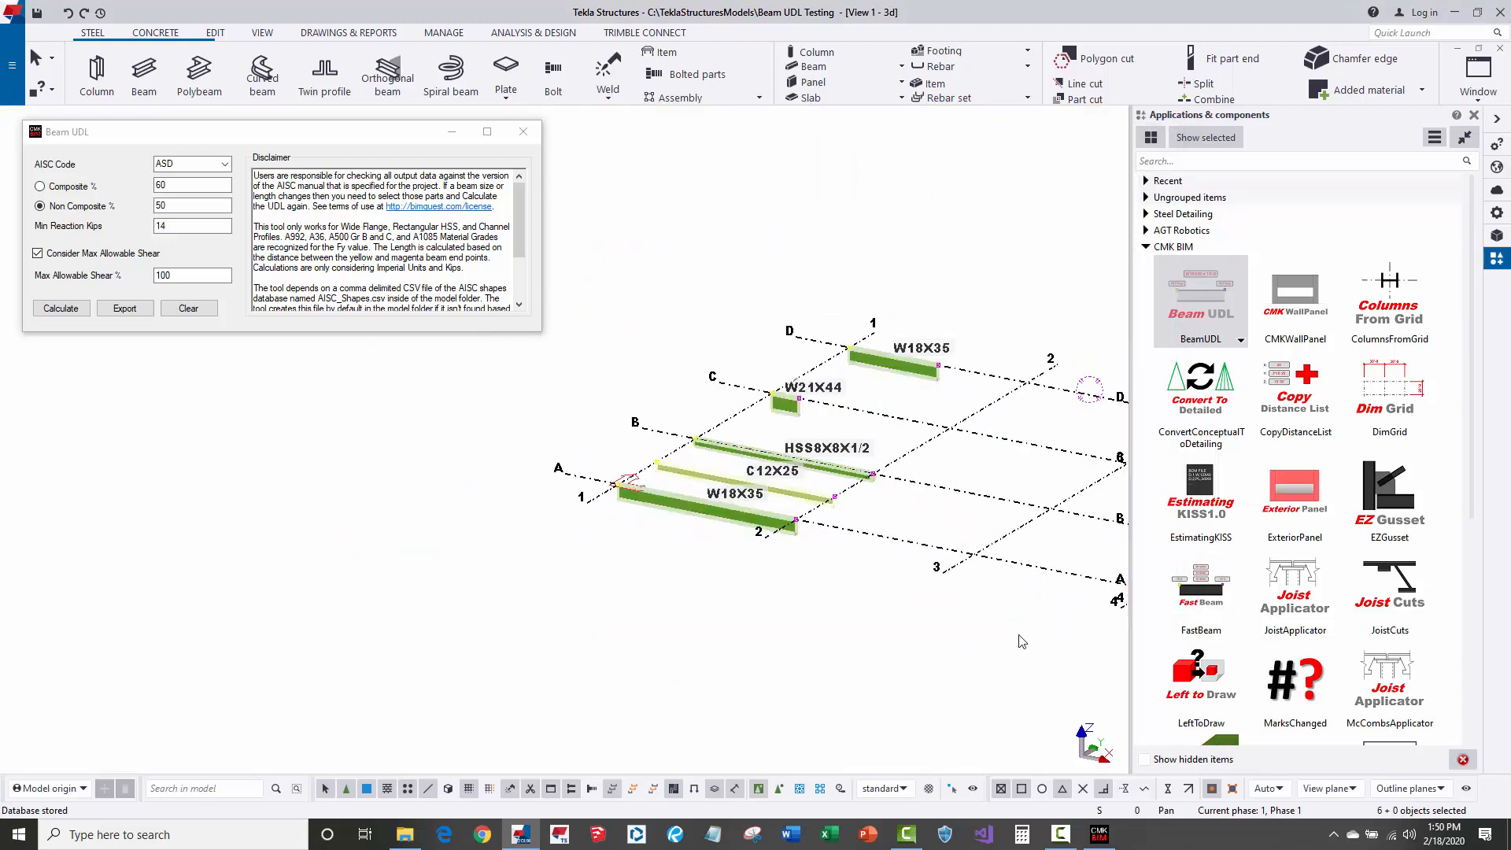
left_click(884, 650)
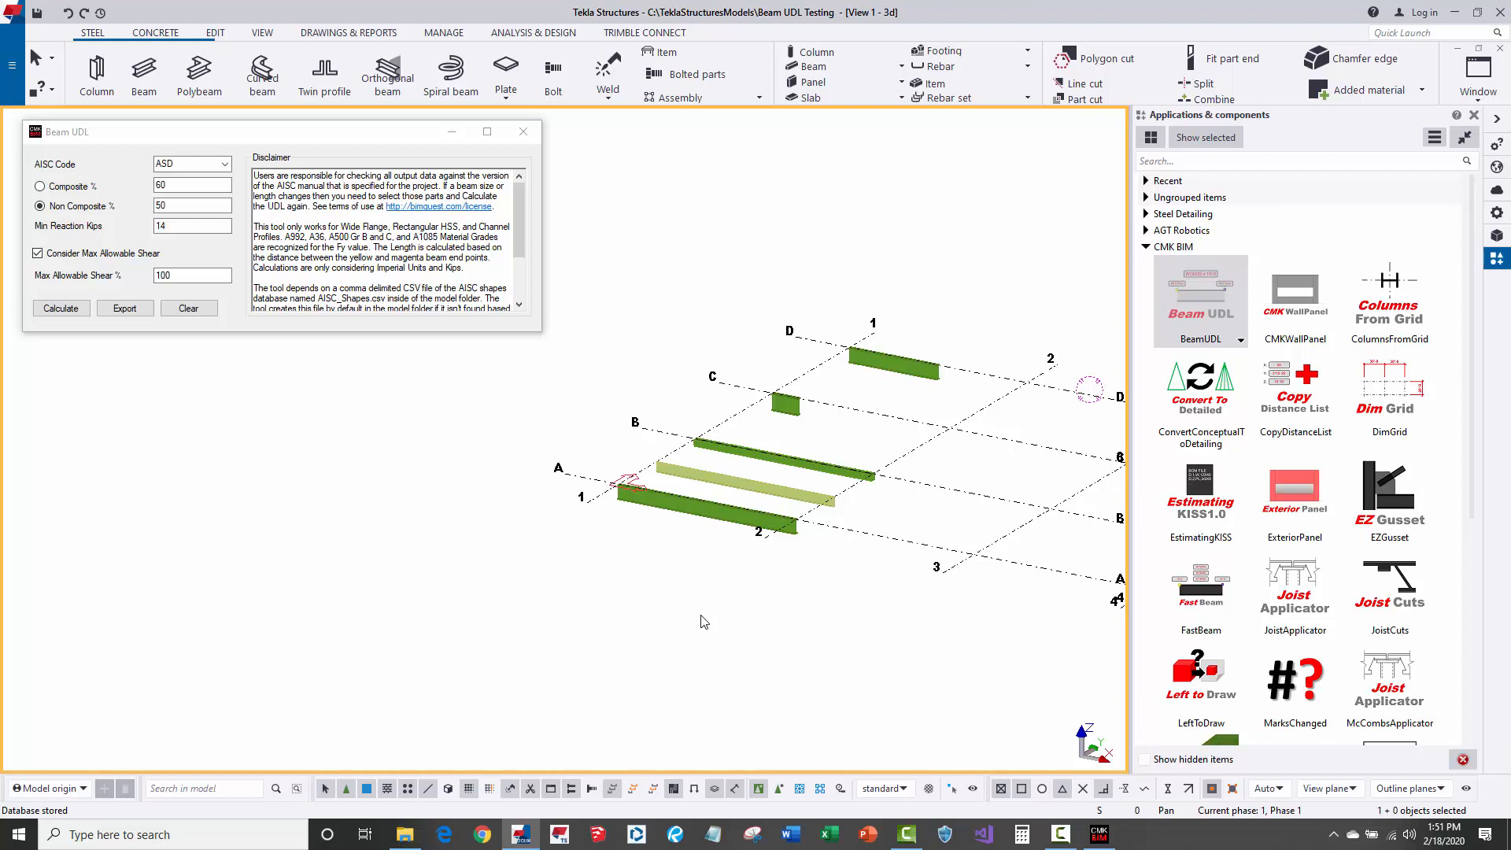
- Switch the Beam UDL calculation to Composite % at 60, with the ASD code and a 14 kip minimum reaction
scroll(760, 466, "up", 2)
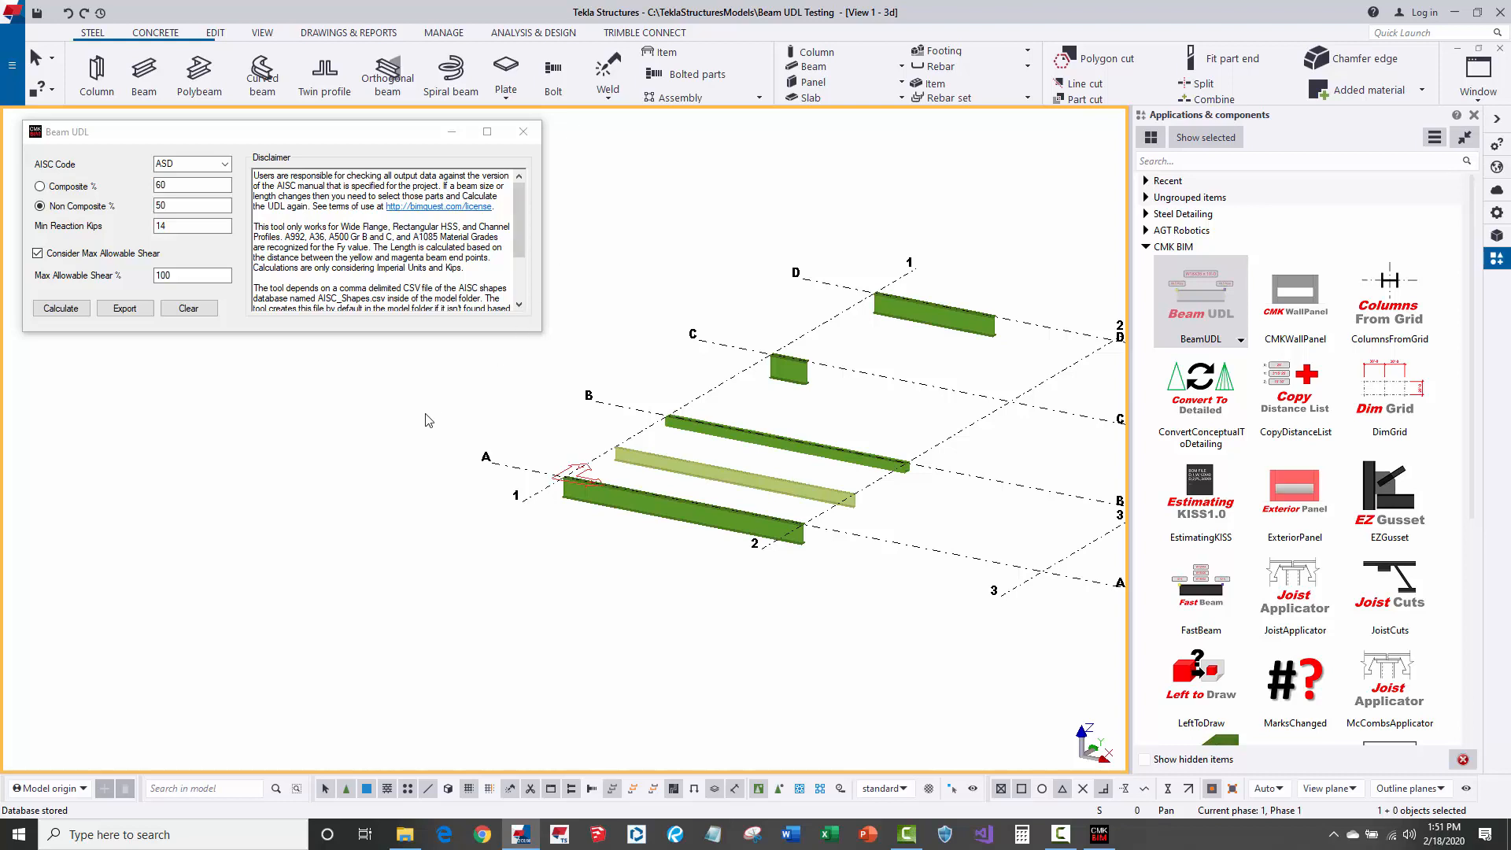
left_click(226, 163)
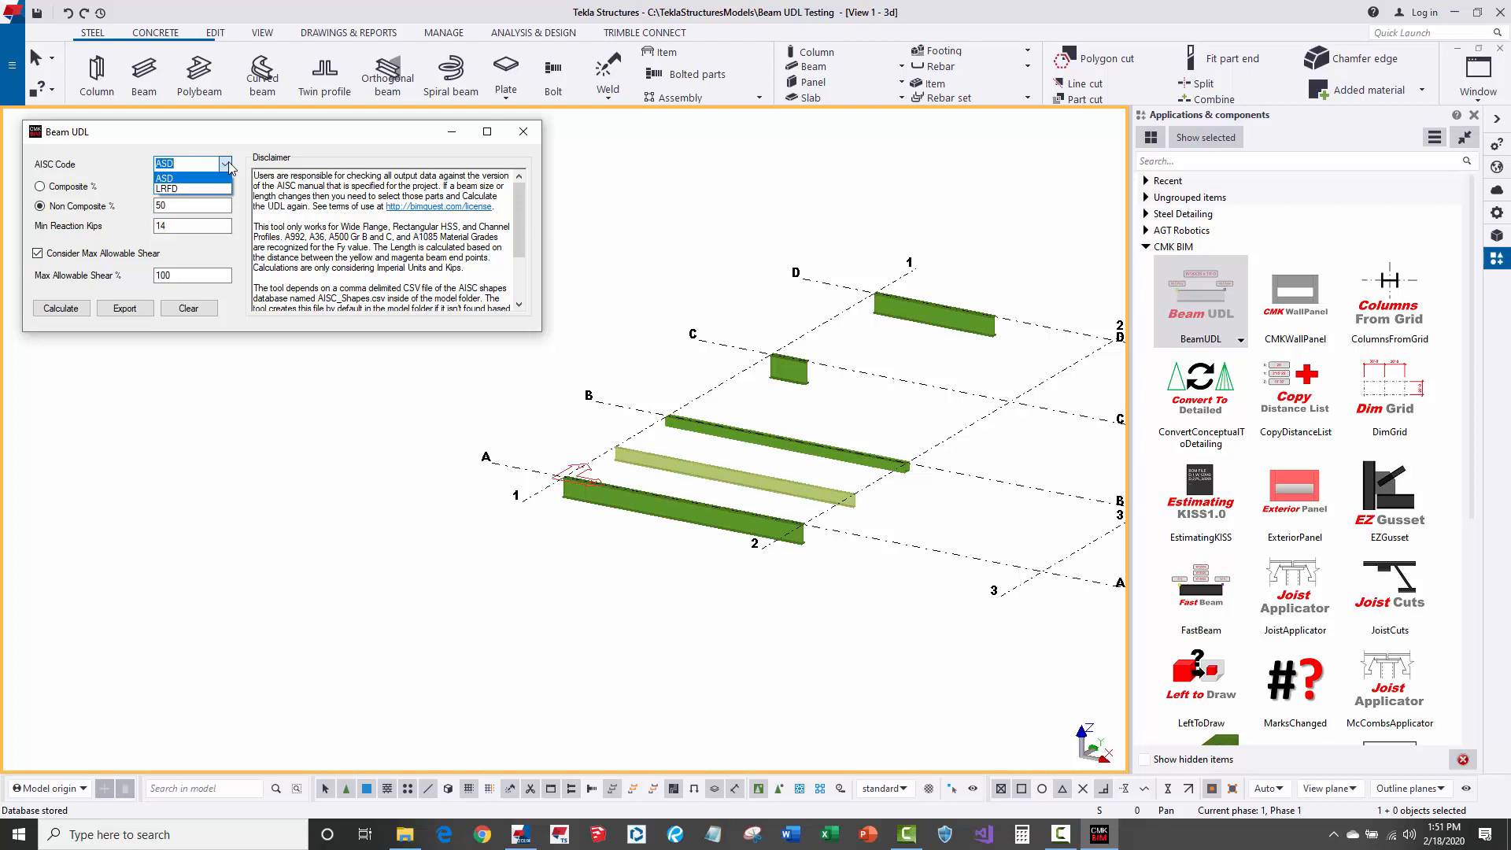
left_click(229, 167)
left_click(197, 185)
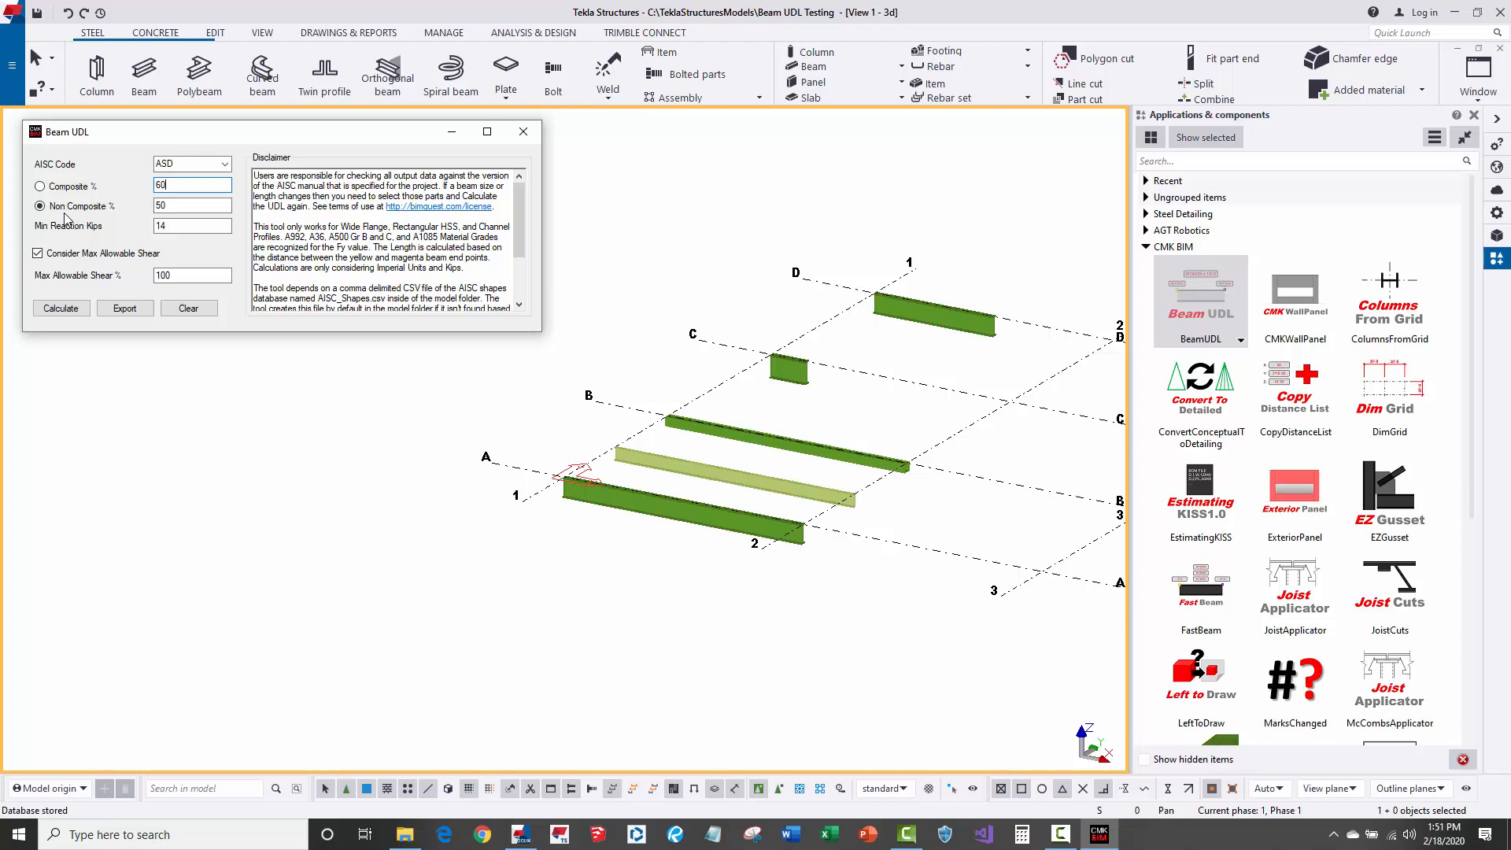
left_click(74, 186)
left_click(203, 224)
- Check the short beam on grid C, and calculate the UDL end reactions with the current settings
scroll(800, 384, "up", 5)
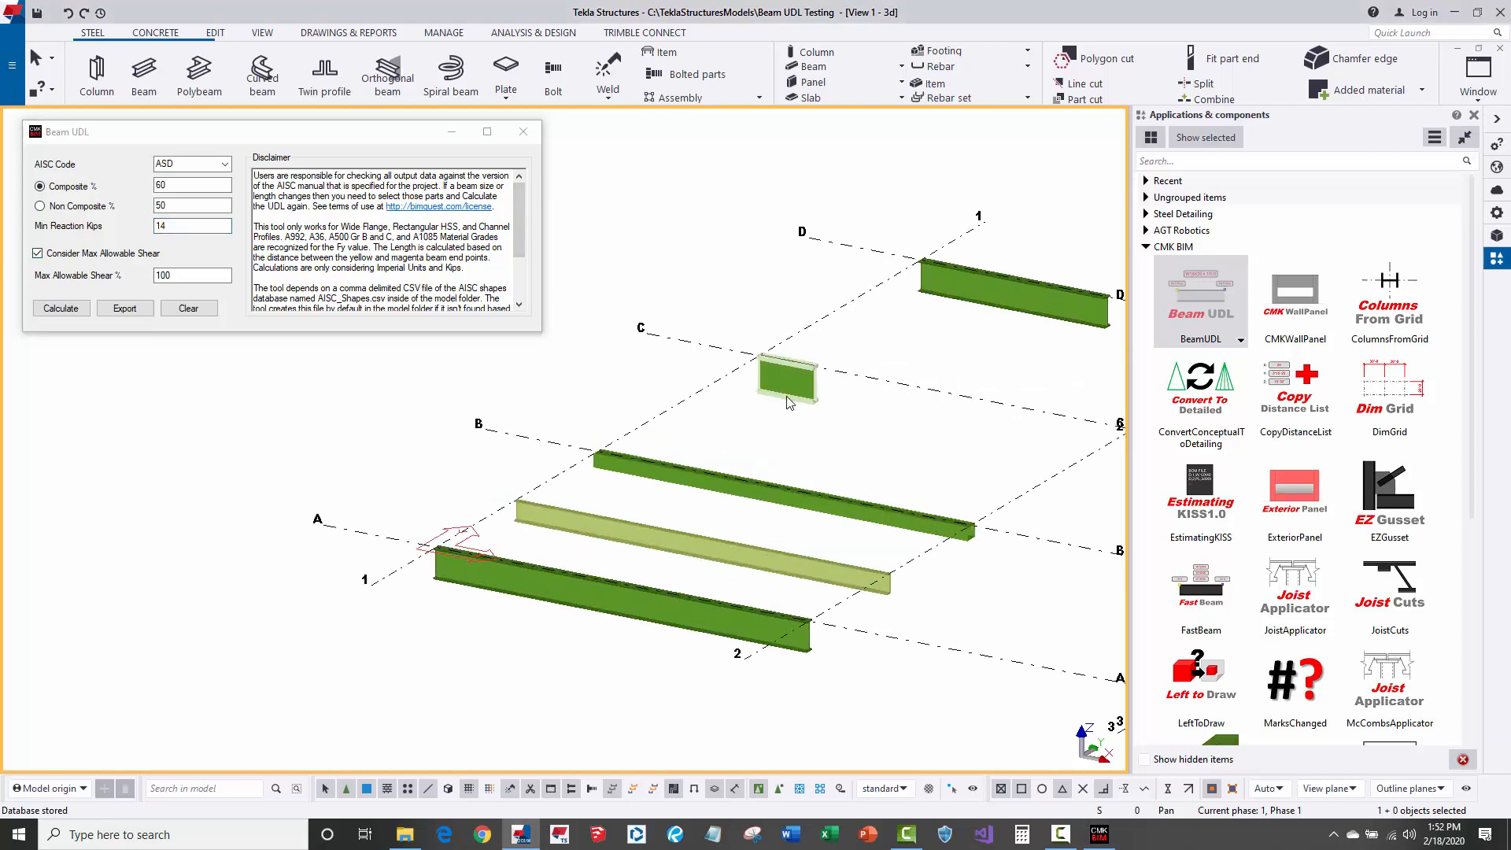
left_click(800, 392)
scroll(787, 343, "up", 2)
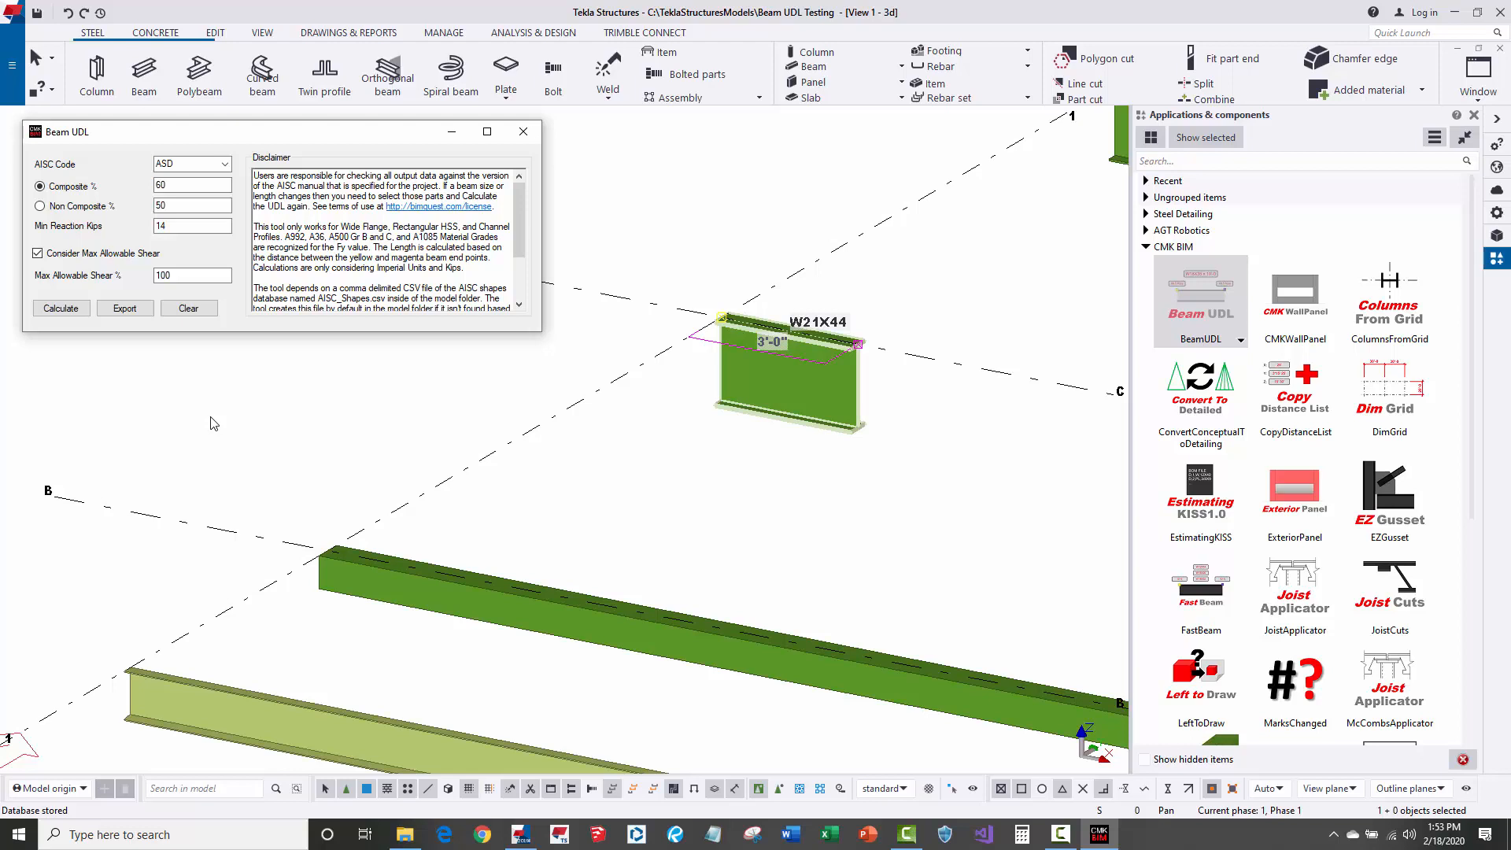
scroll(210, 424, "down", 5)
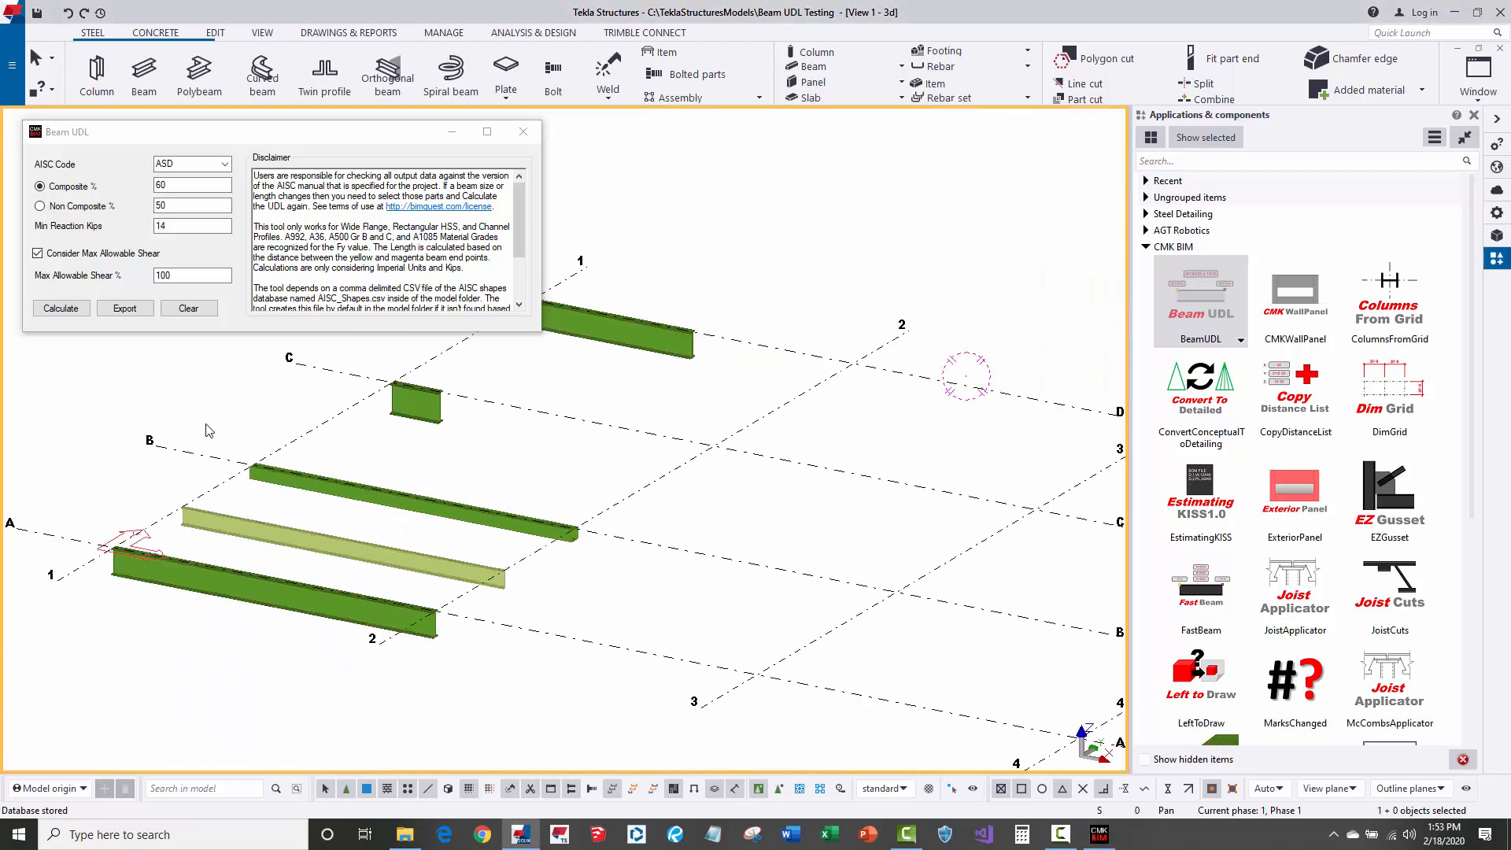
left_click(61, 309)
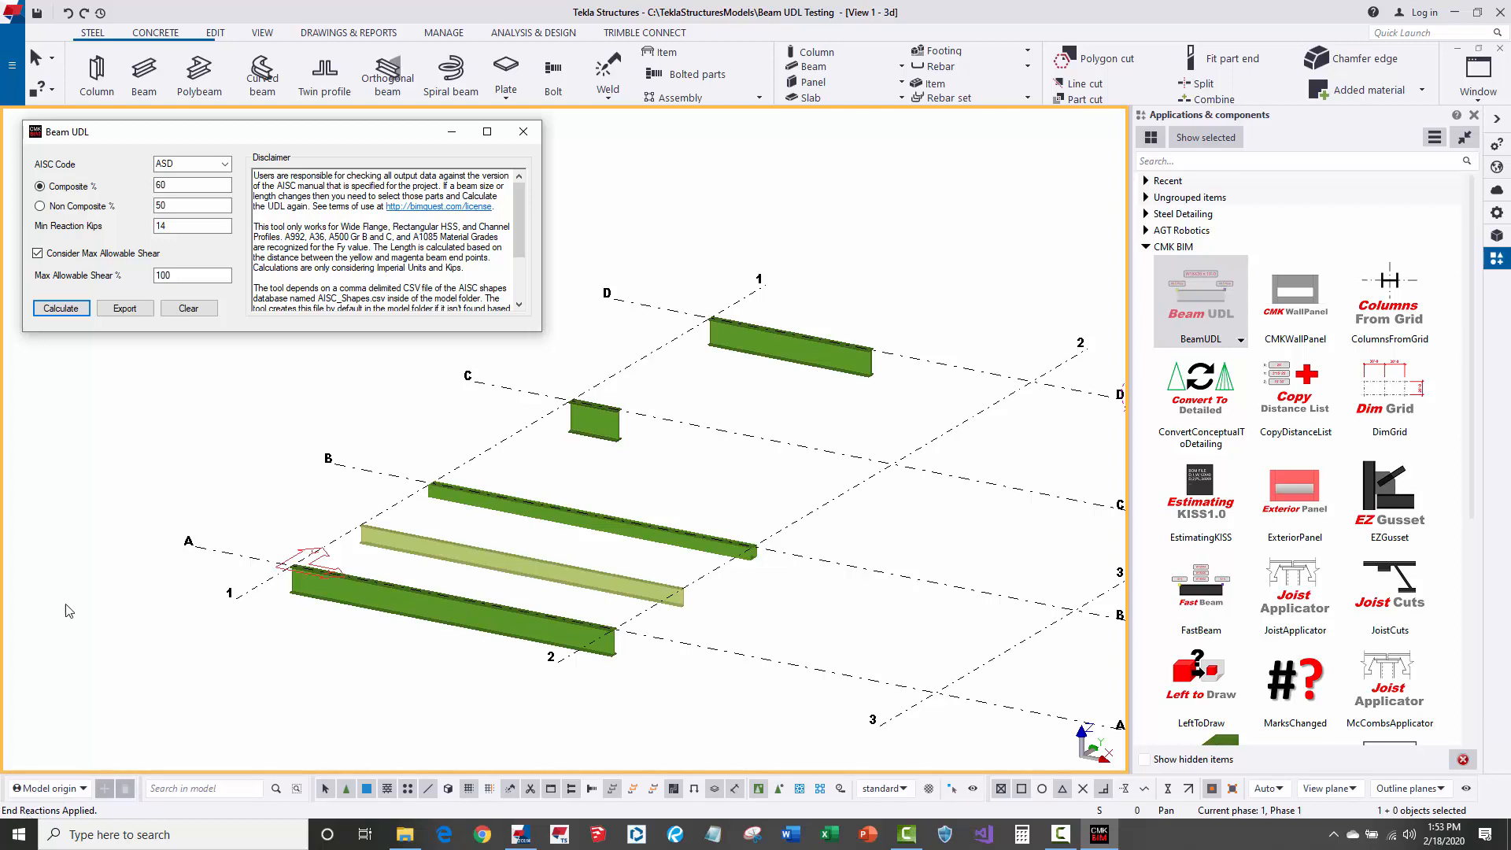
- Inspect the calculated start and end shear reactions in the user-defined end conditions of the beam on grid D
left_click(783, 358)
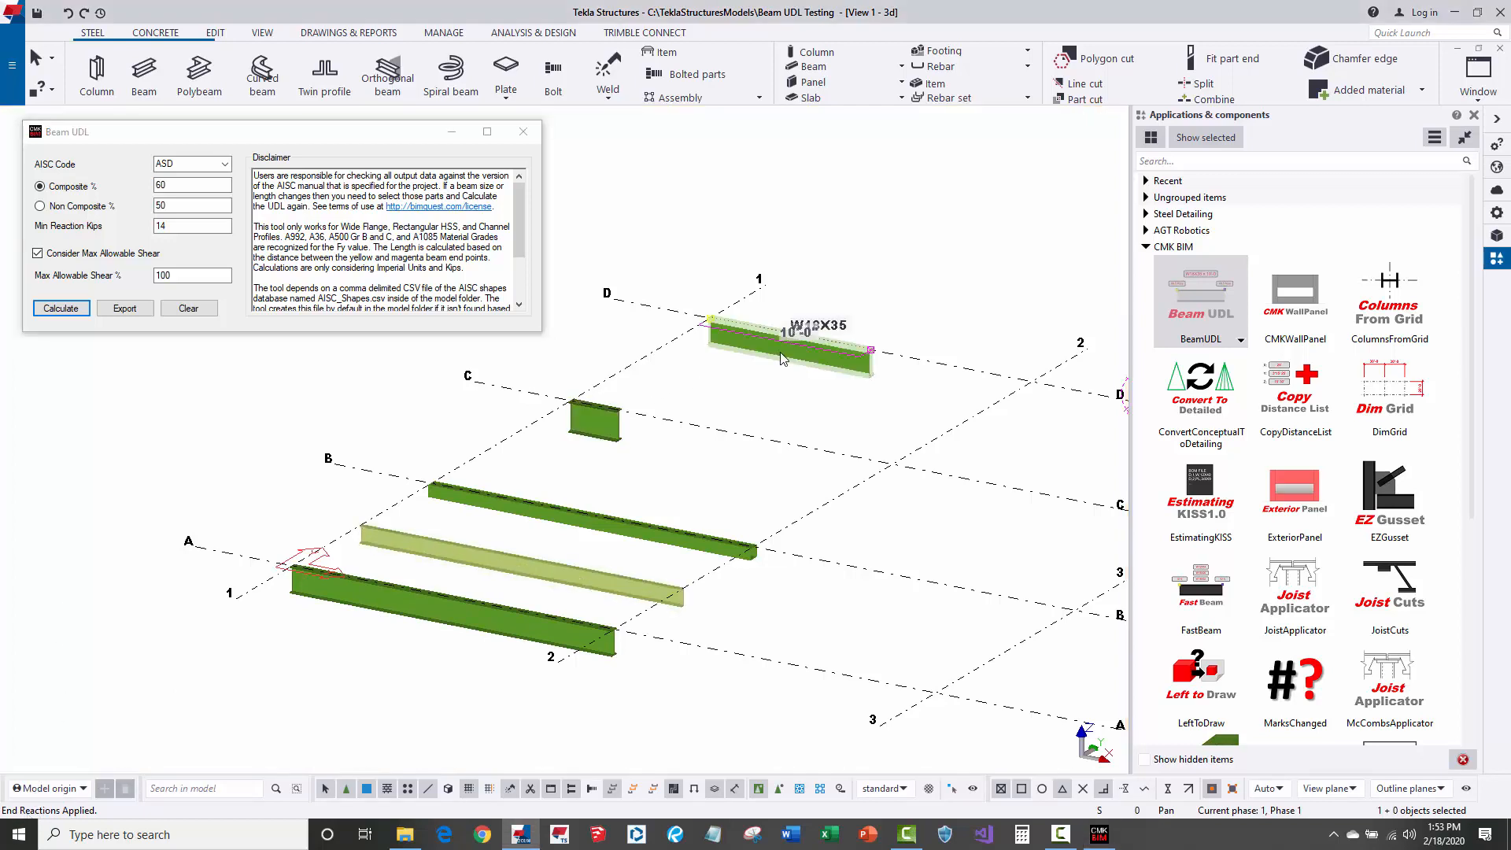
right_click(783, 358)
left_click(826, 397)
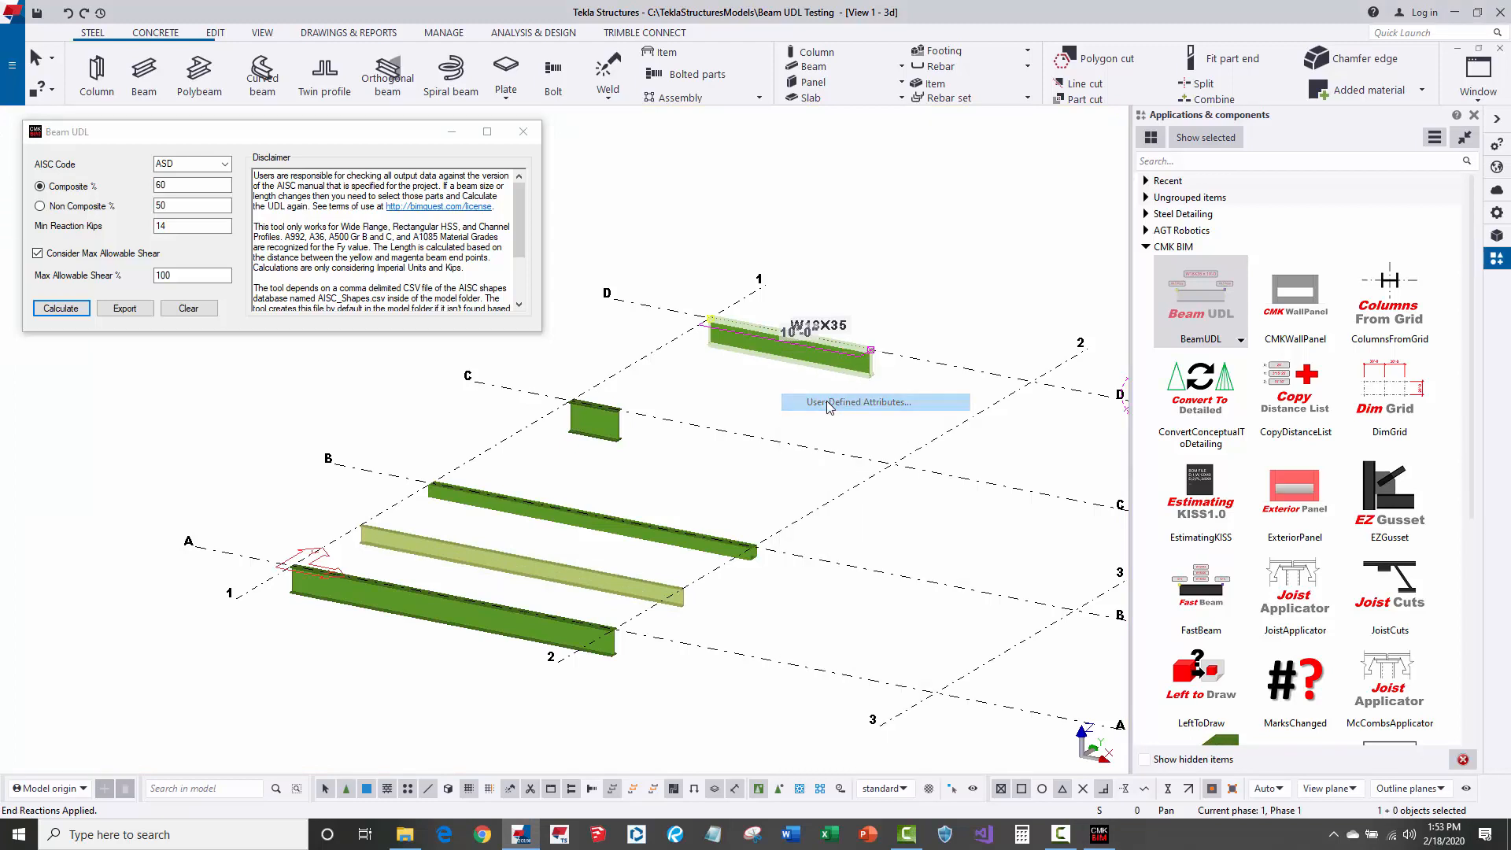
left_click(924, 187)
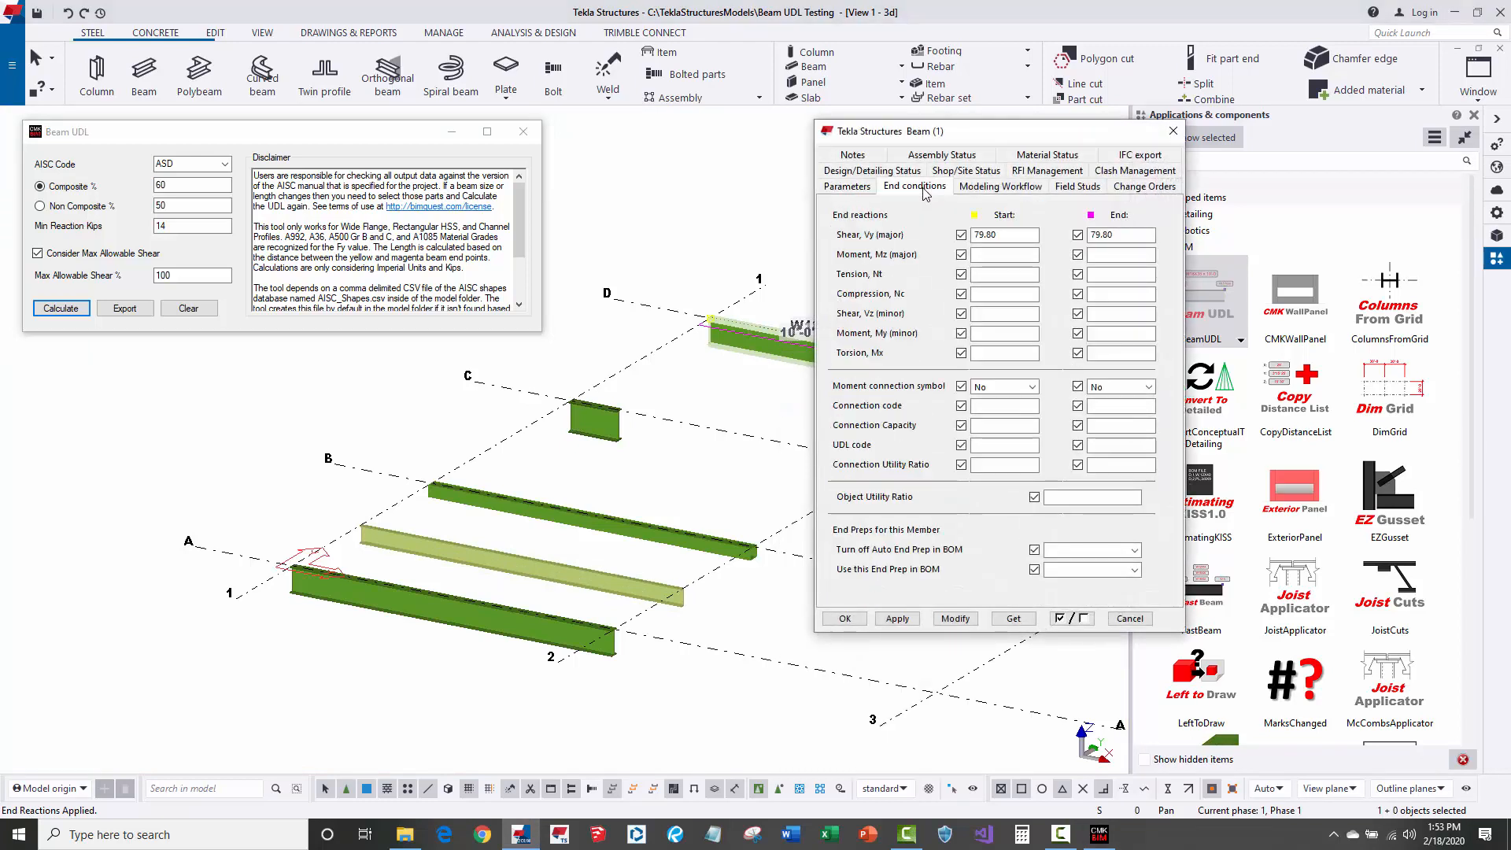
left_click(1175, 134)
- Inquire the beam on grid D and review the shear and BeamUDL entries in the More section of its report
scroll(784, 363, "up", 2)
scroll(784, 363, "up", 1)
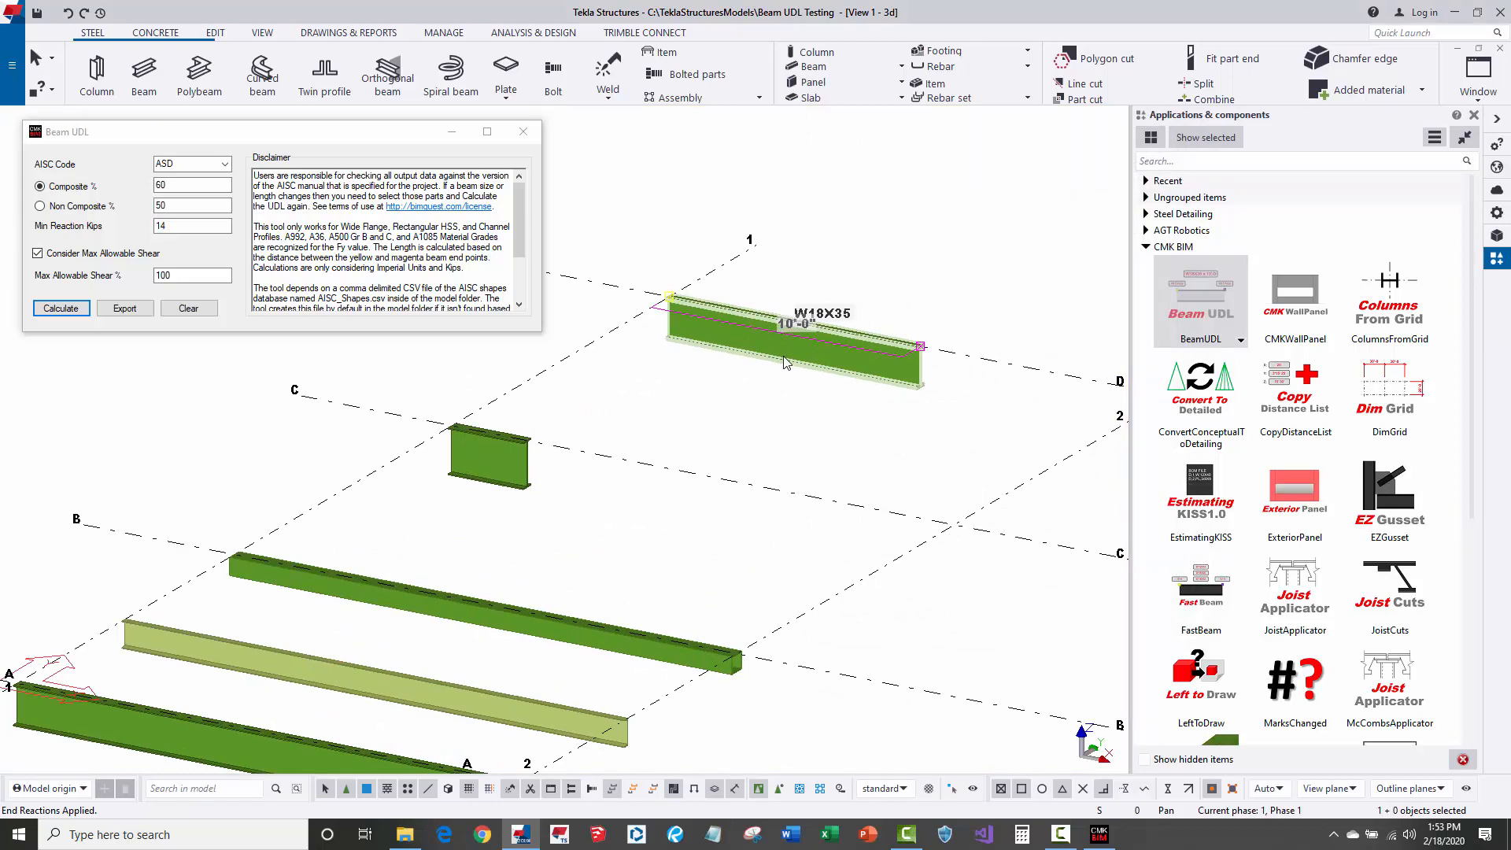
right_click(785, 363)
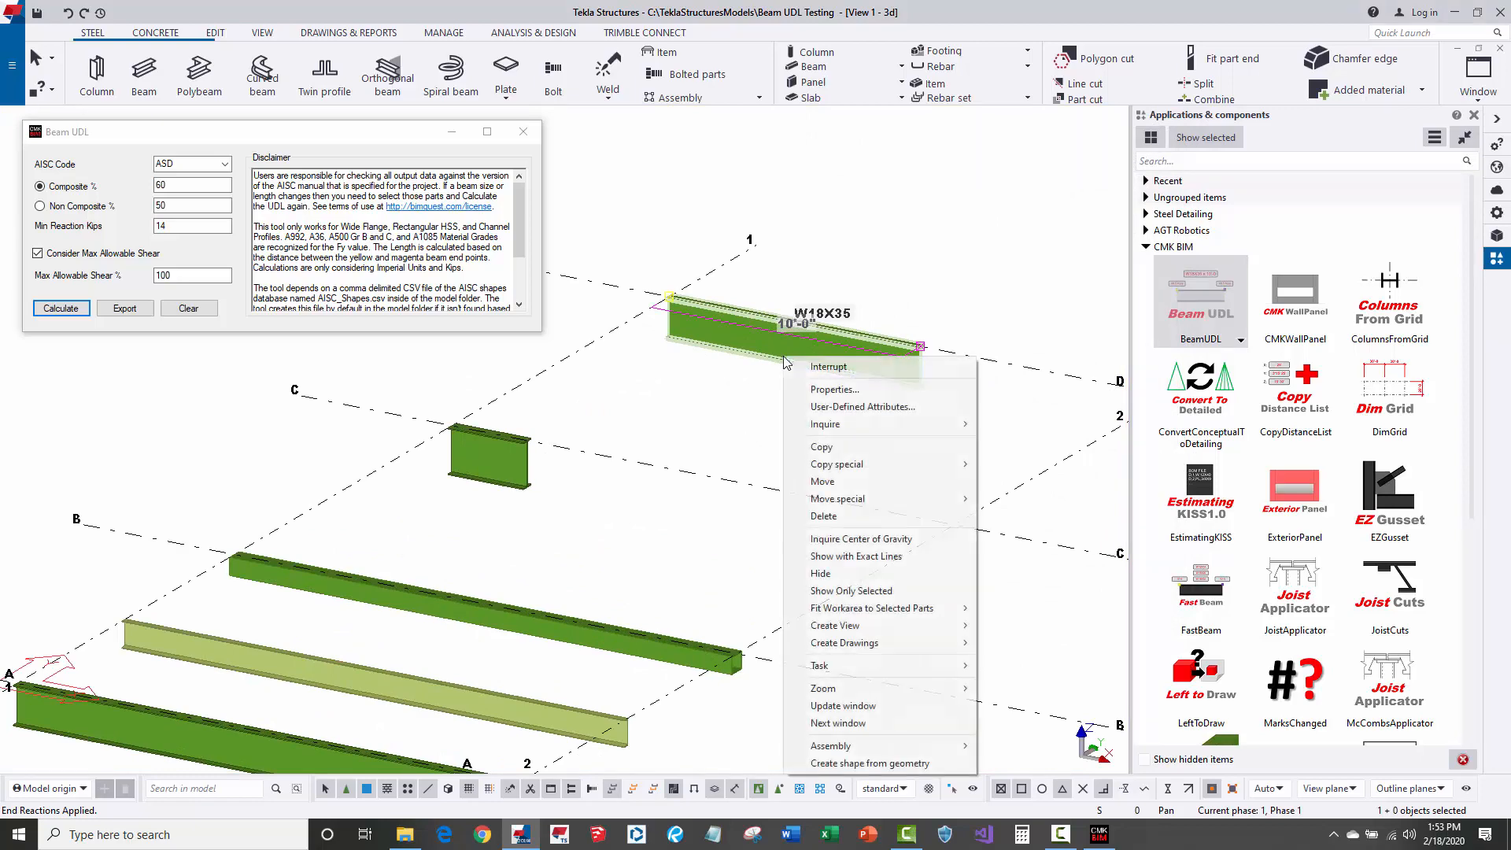
left_click(995, 432)
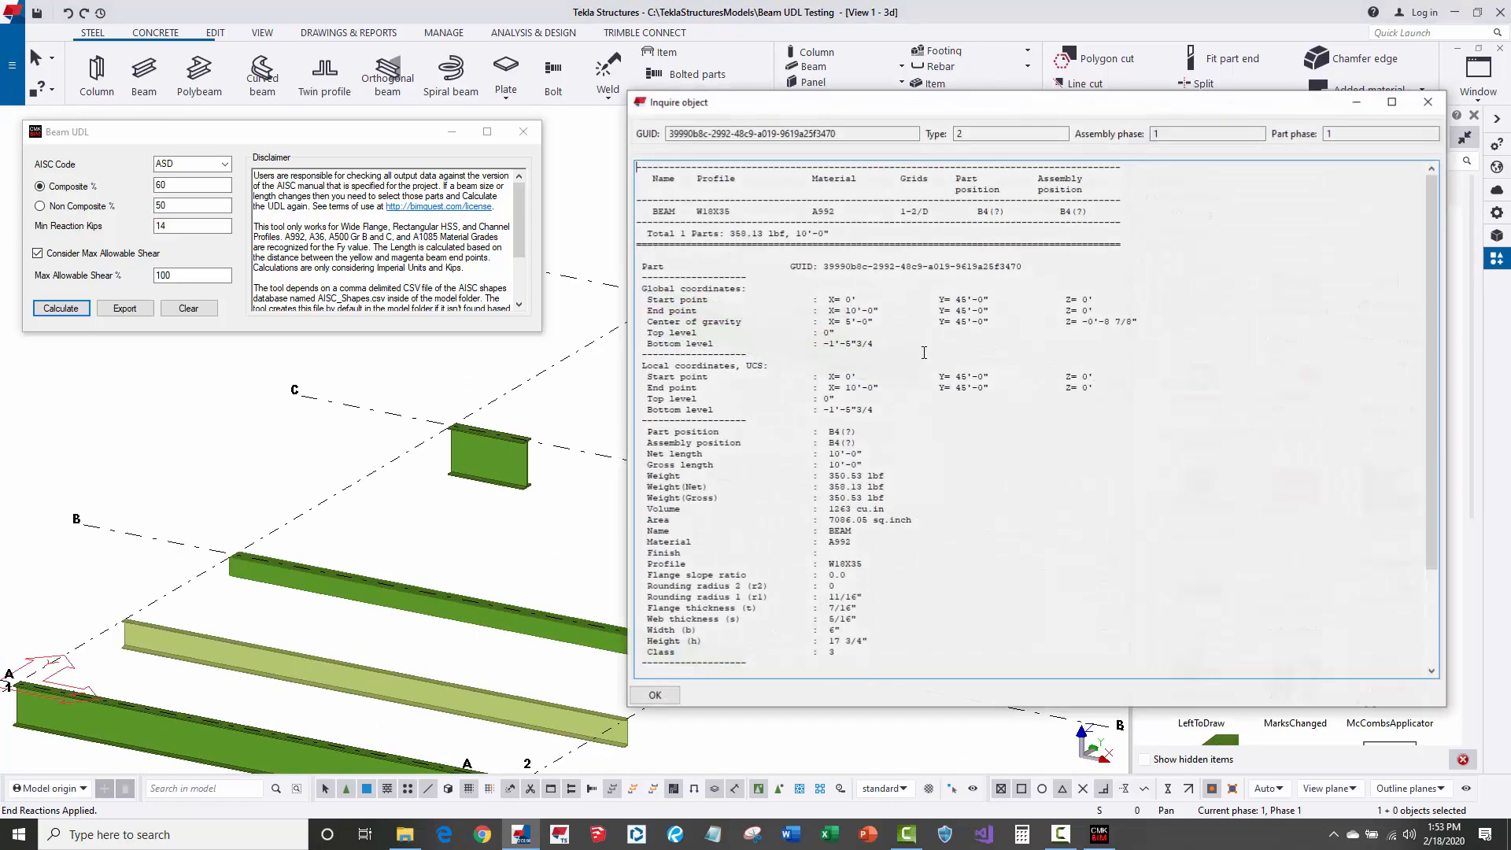
scroll(808, 511, "down", 5)
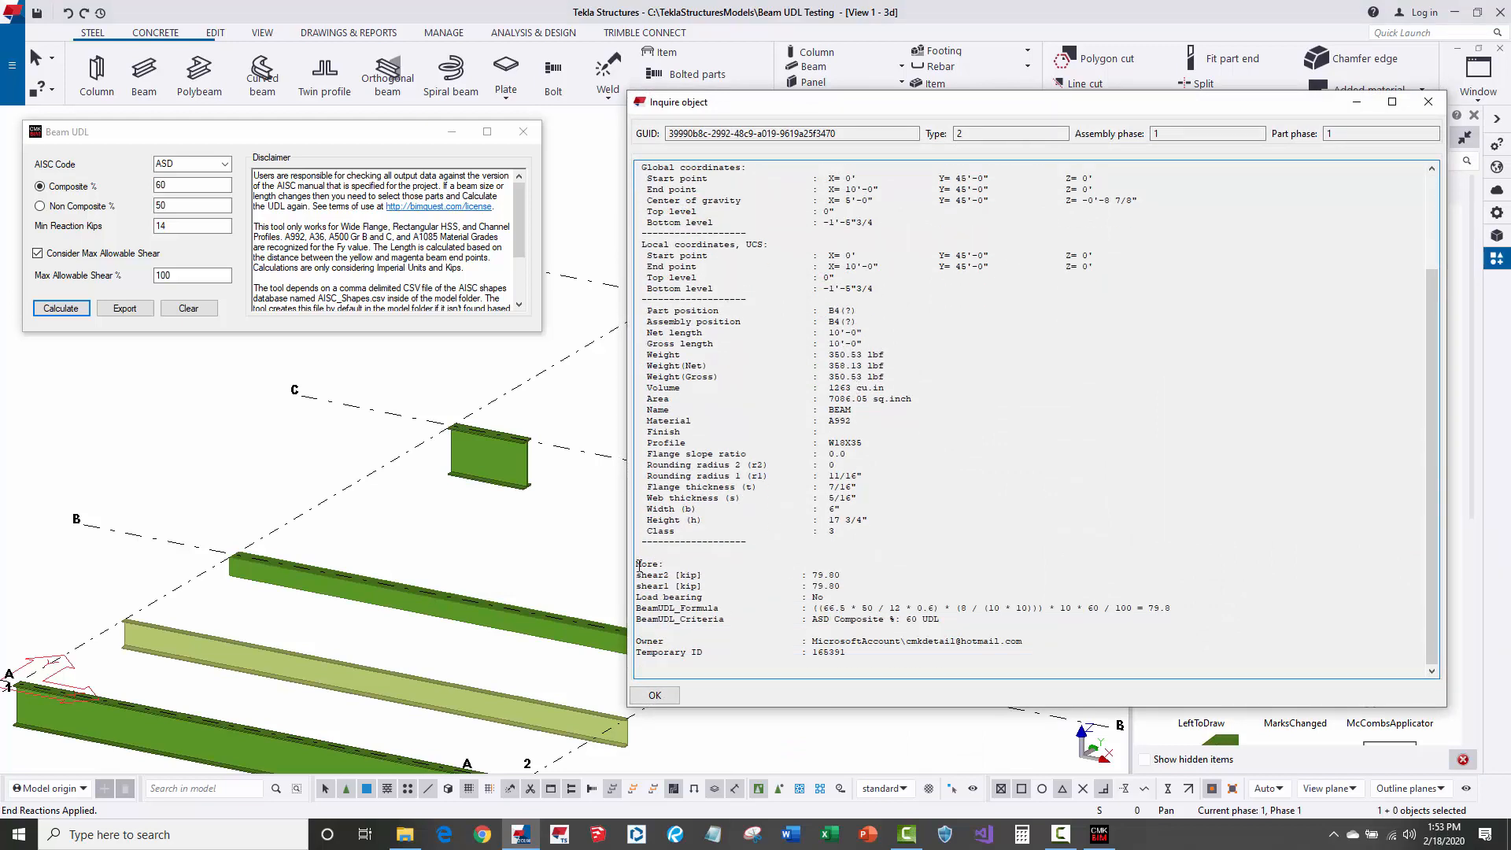
left_click_drag(637, 564, 980, 636)
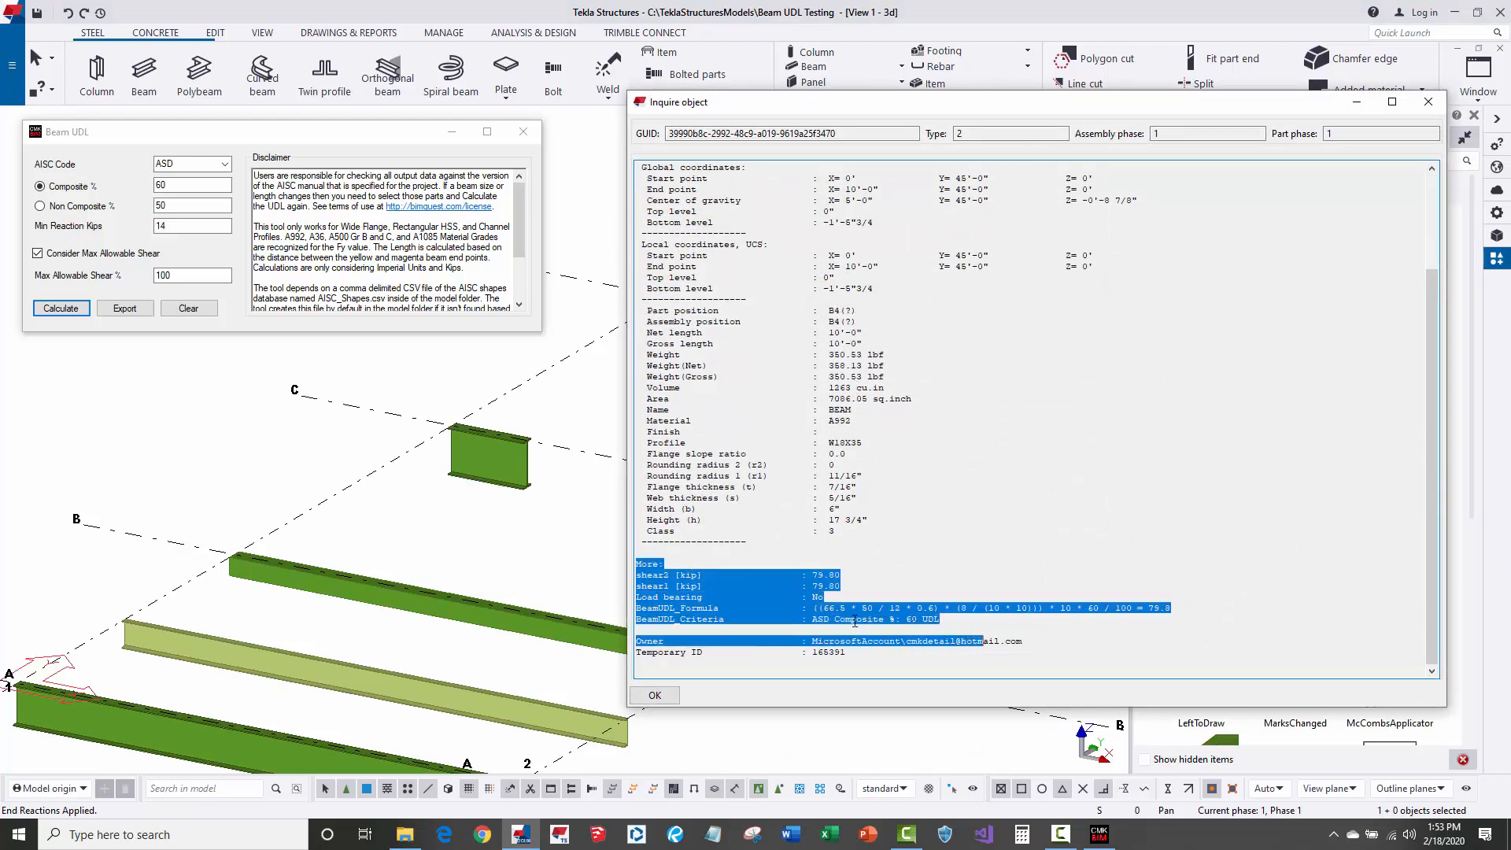
left_click(809, 610)
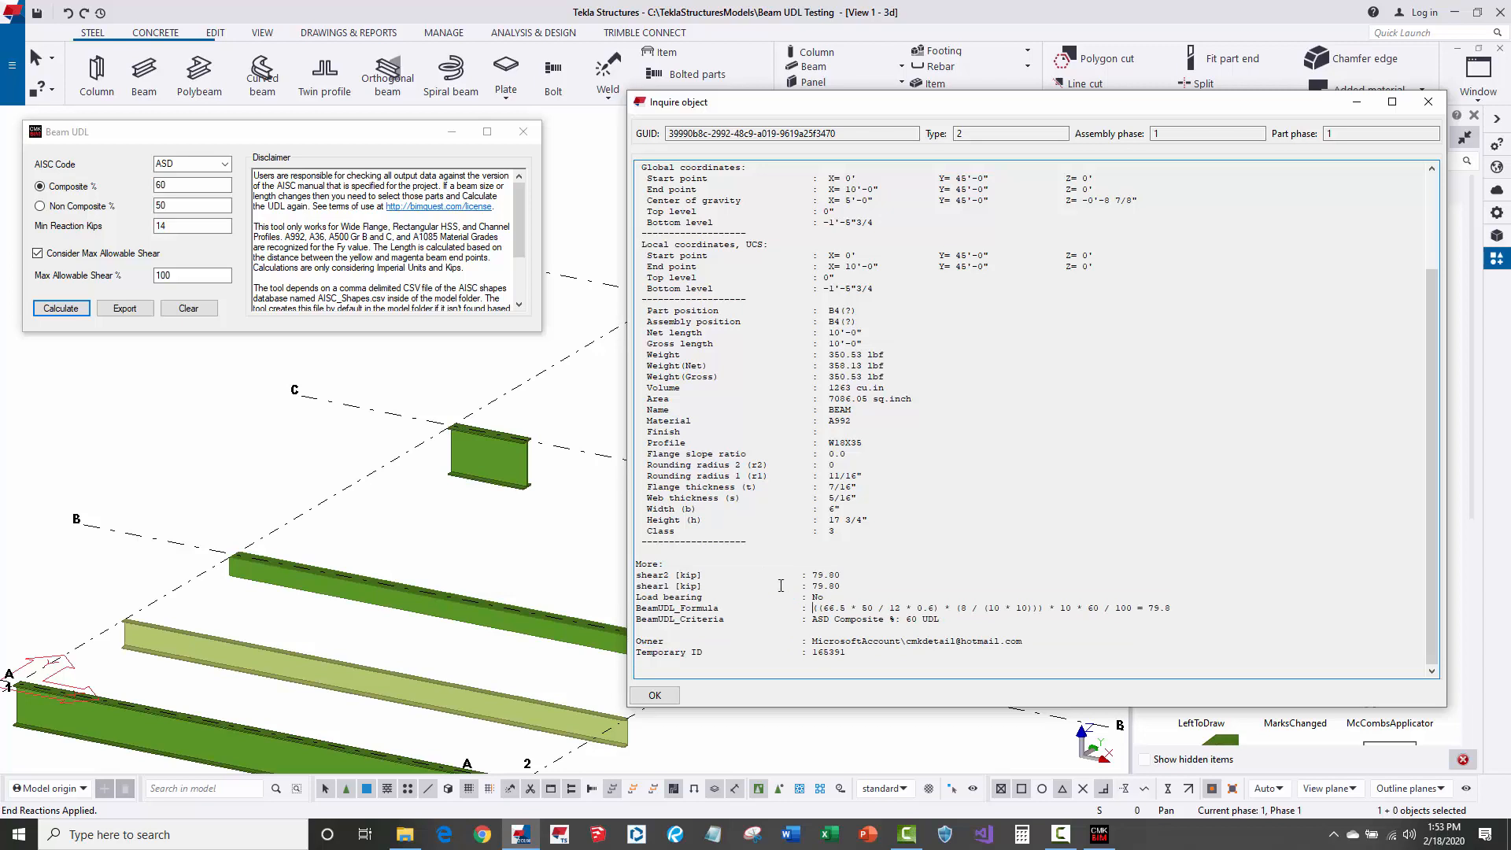
- Examine the BeamUDL_Formula and BeamUDL_Criteria entries of the grid D beam, and close the object report
mouse_move(652, 615)
left_mouse_down()
mouse_move(708, 612)
mouse_move(635, 620)
left_mouse_up()
left_click(706, 606)
left_click(839, 622)
left_click_drag(814, 608, 940, 619)
left_click(949, 610)
left_click(1427, 103)
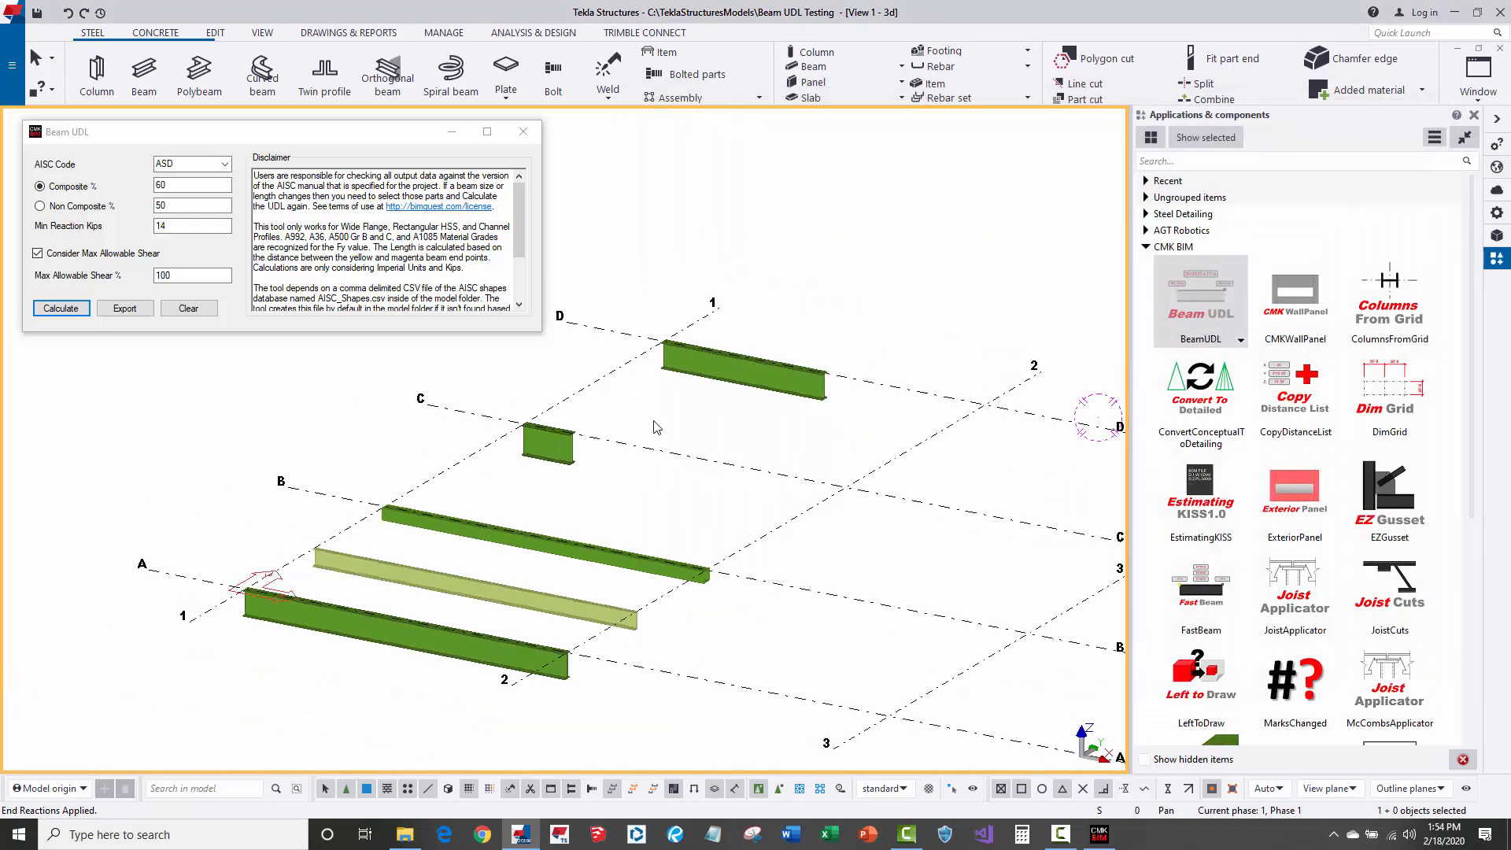
- Export the end reactions to EndReactions.csv in the Documents folder and open the file in Excel
middle_click_drag(654, 425, 727, 398)
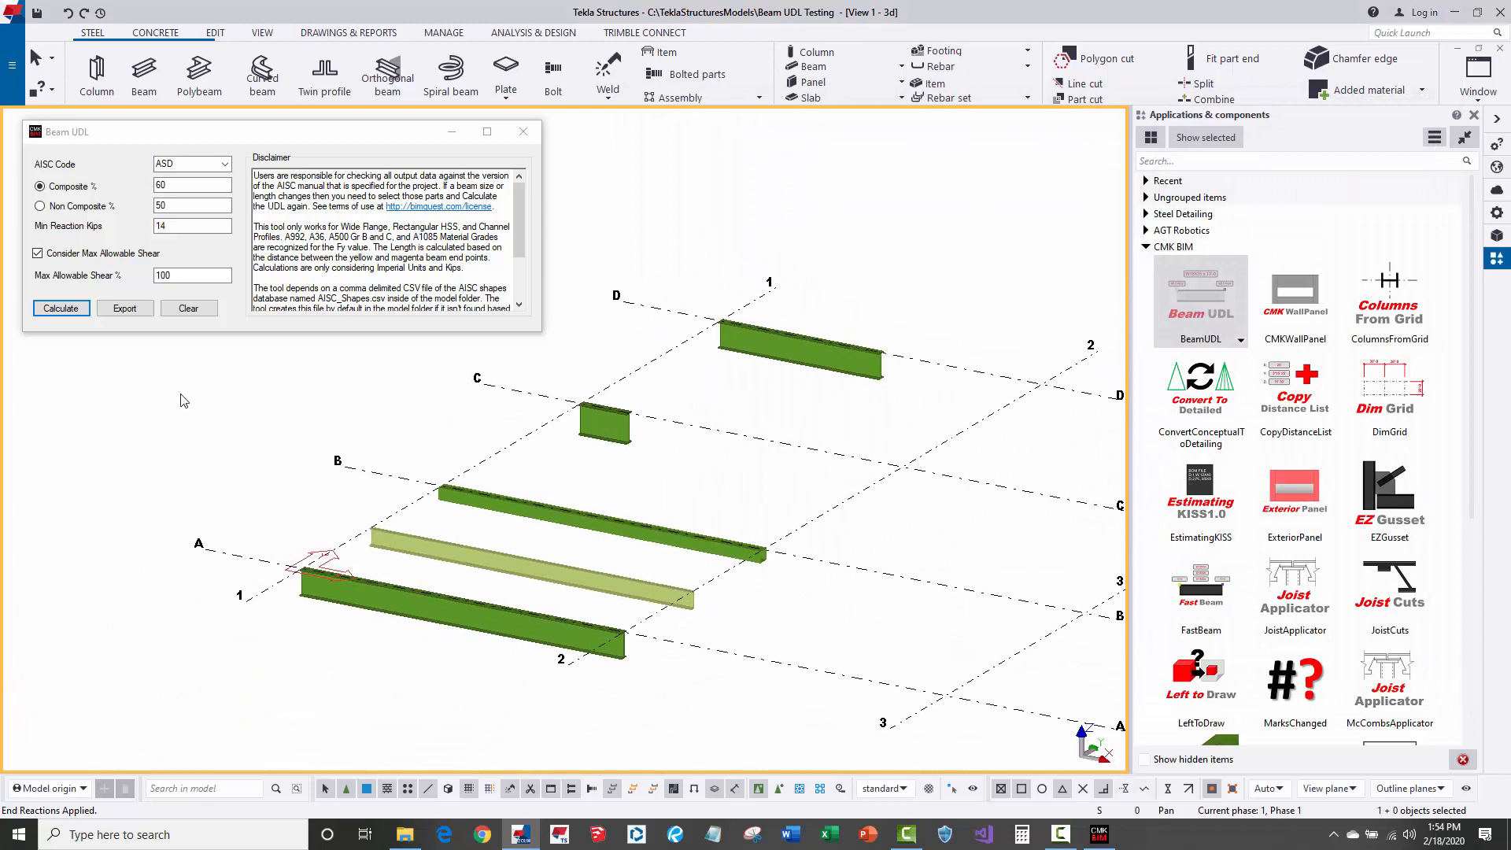
left_click(125, 309)
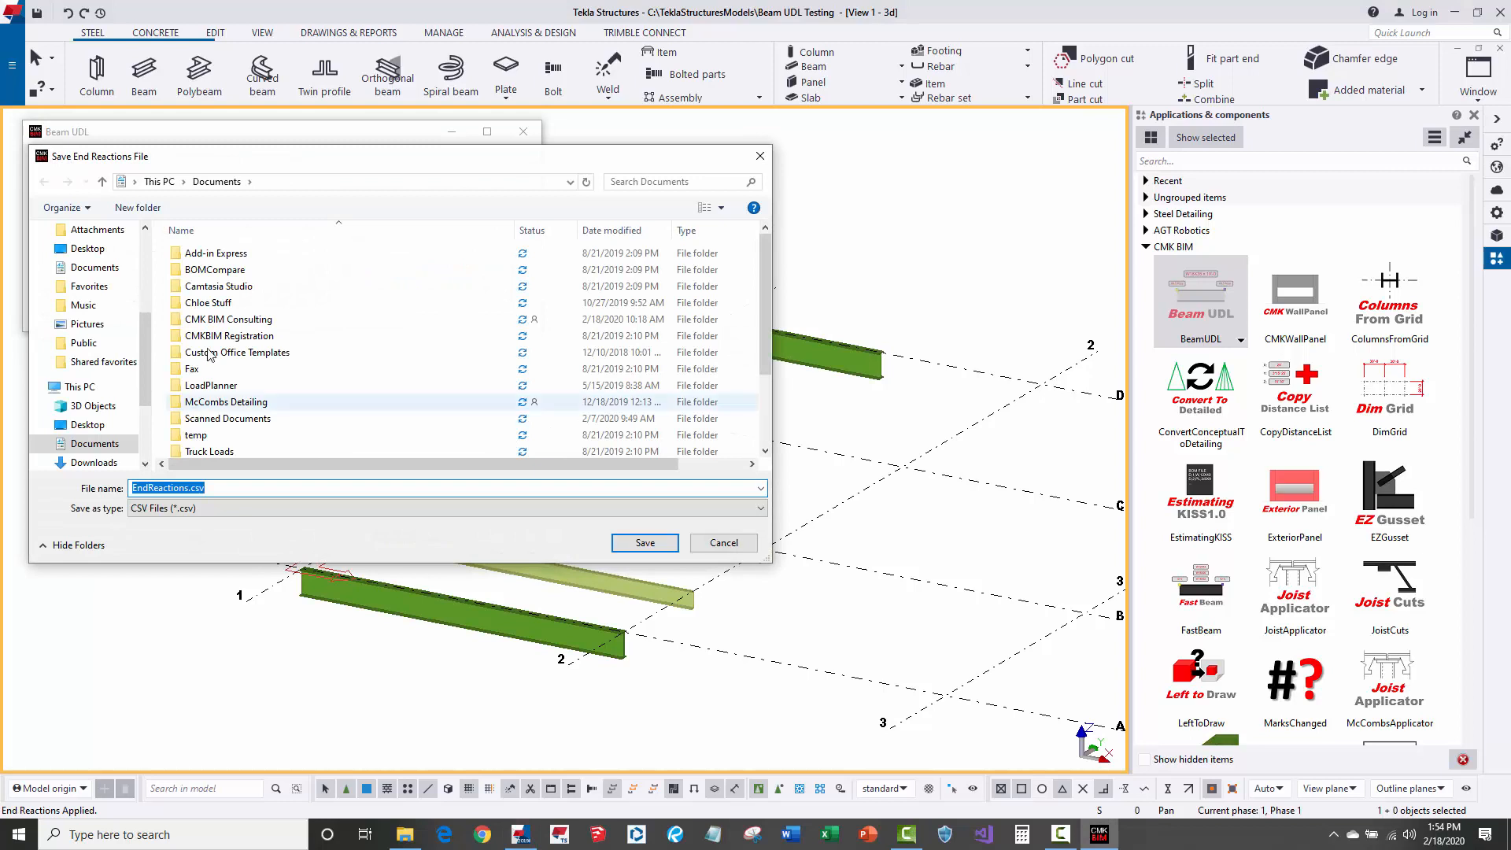
left_click(643, 551)
left_click(793, 422)
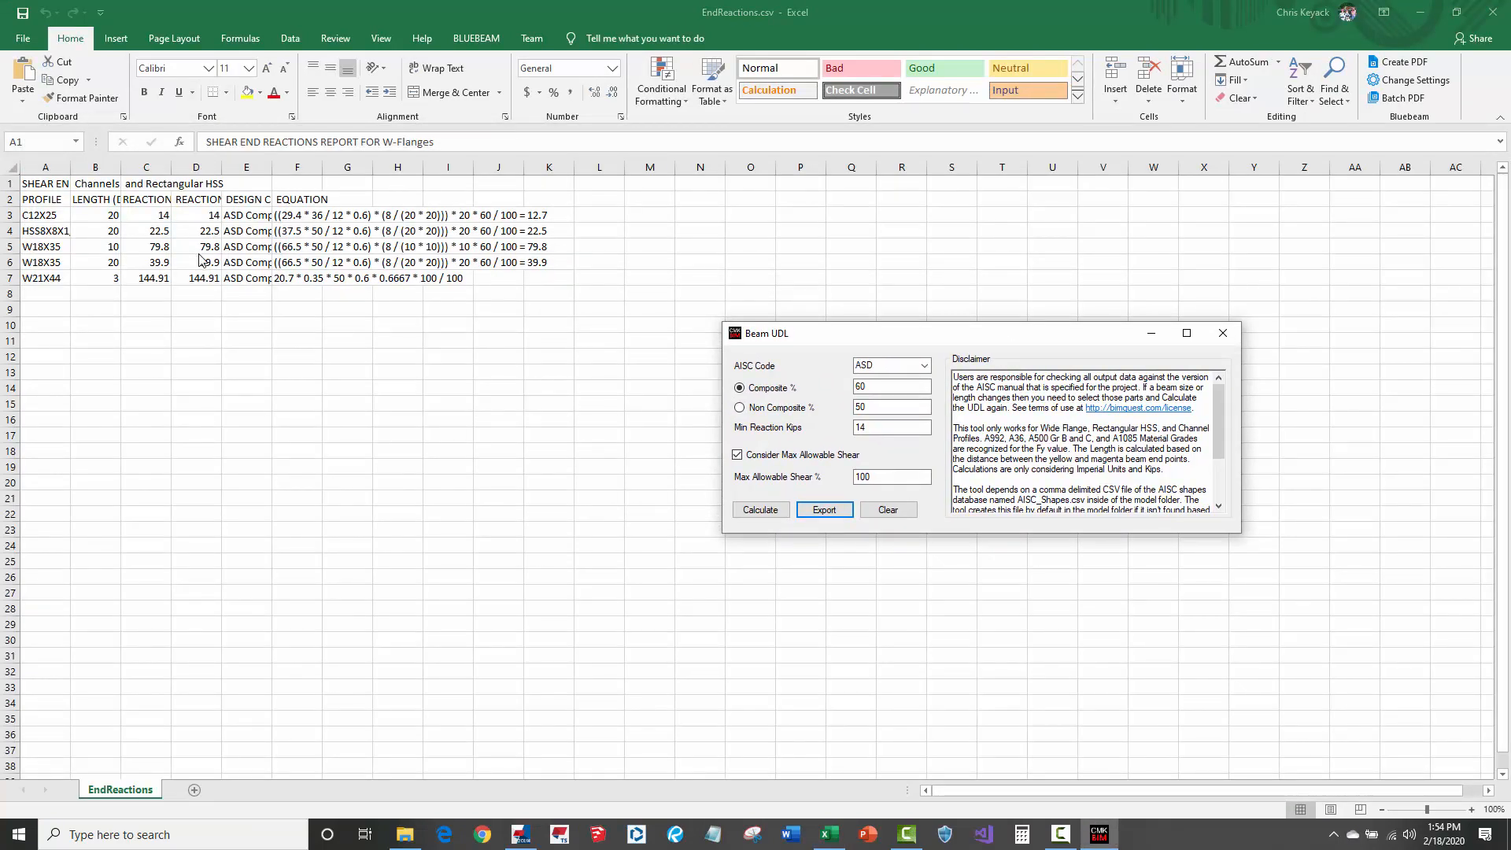
- Autofit the widths of columns A through I in the EndReactions sheet, and move the Beam UDL window farther from the table
left_click(198, 260)
left_click(52, 214)
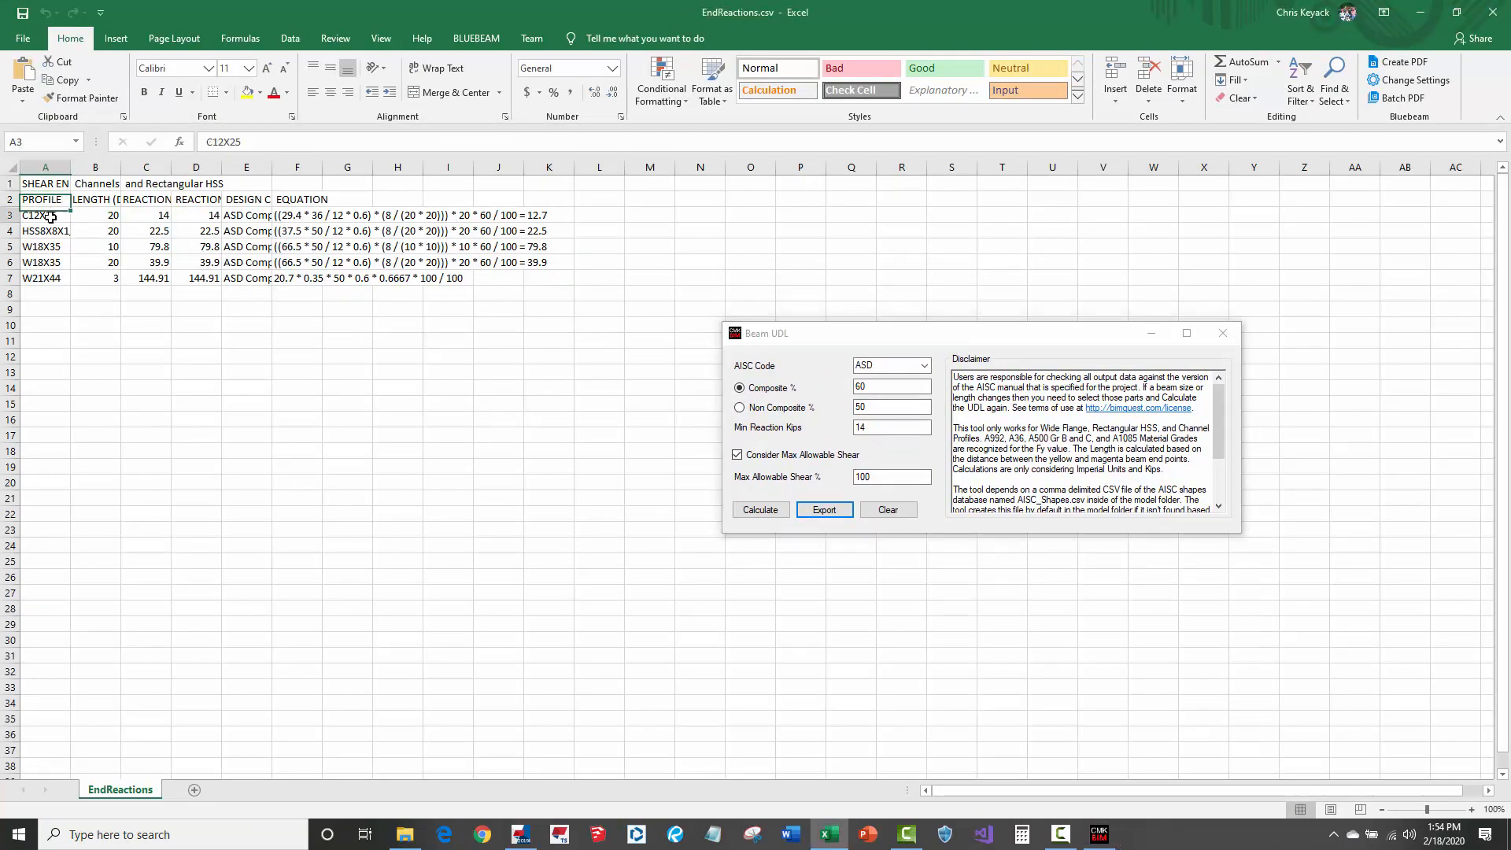
left_click(101, 214)
left_click_drag(120, 166, 145, 165)
left_click_drag(44, 167, 472, 167)
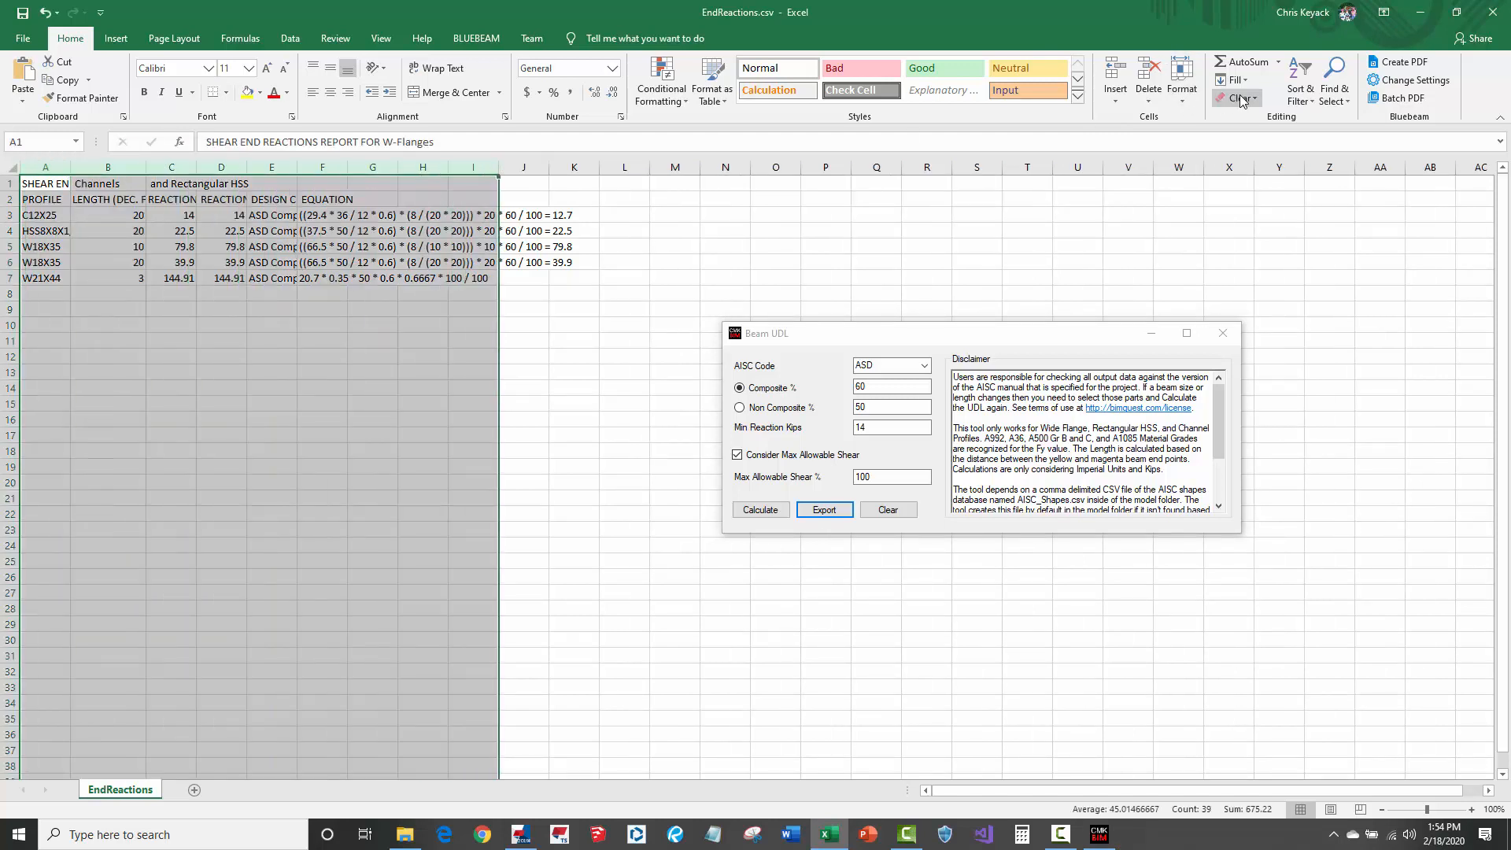
left_click(1182, 85)
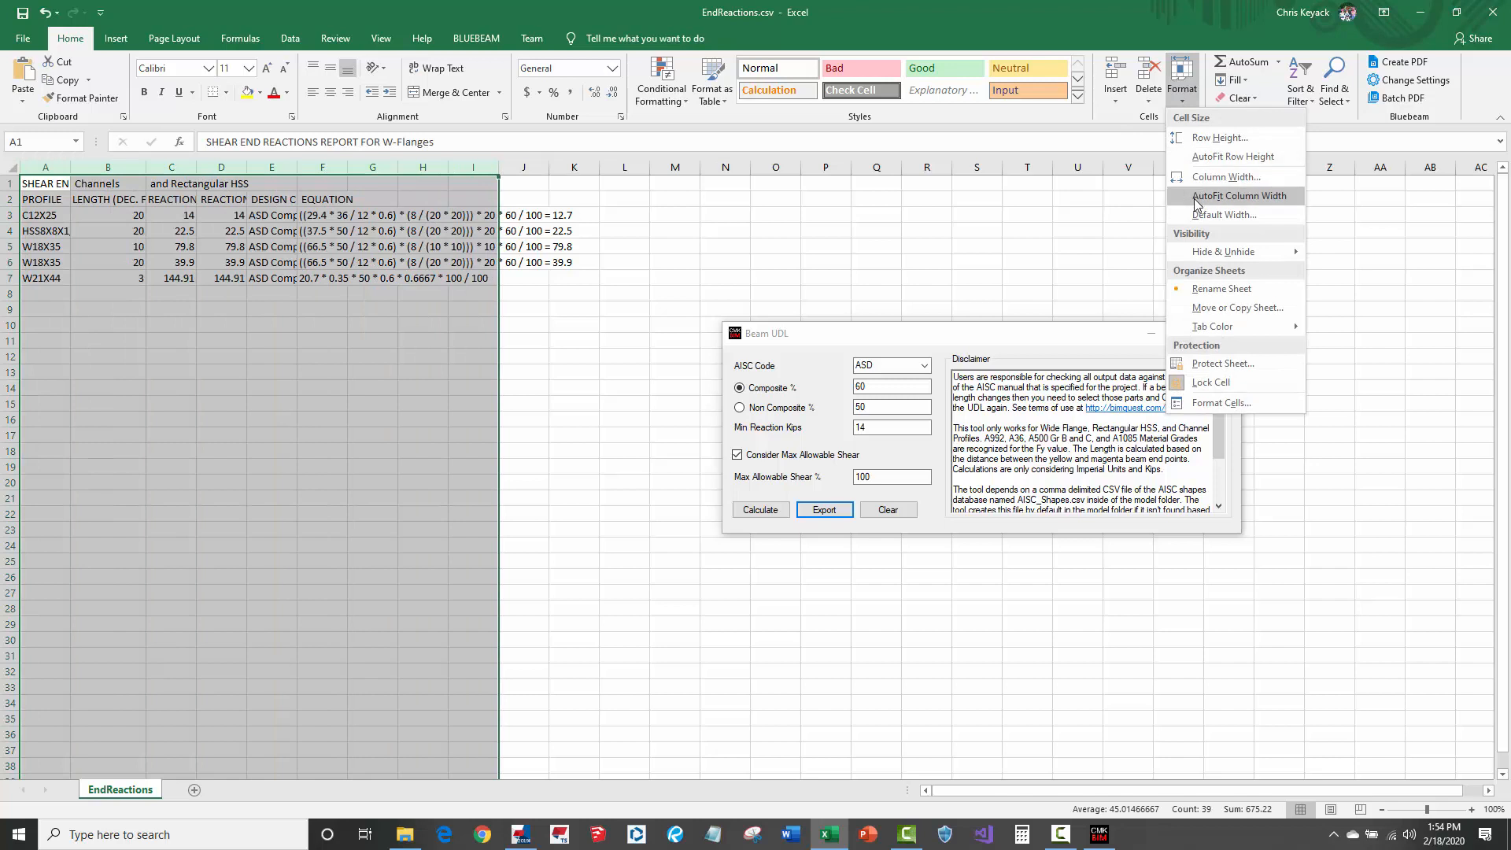
left_click(1196, 197)
left_click(403, 386)
left_click_drag(802, 340, 873, 396)
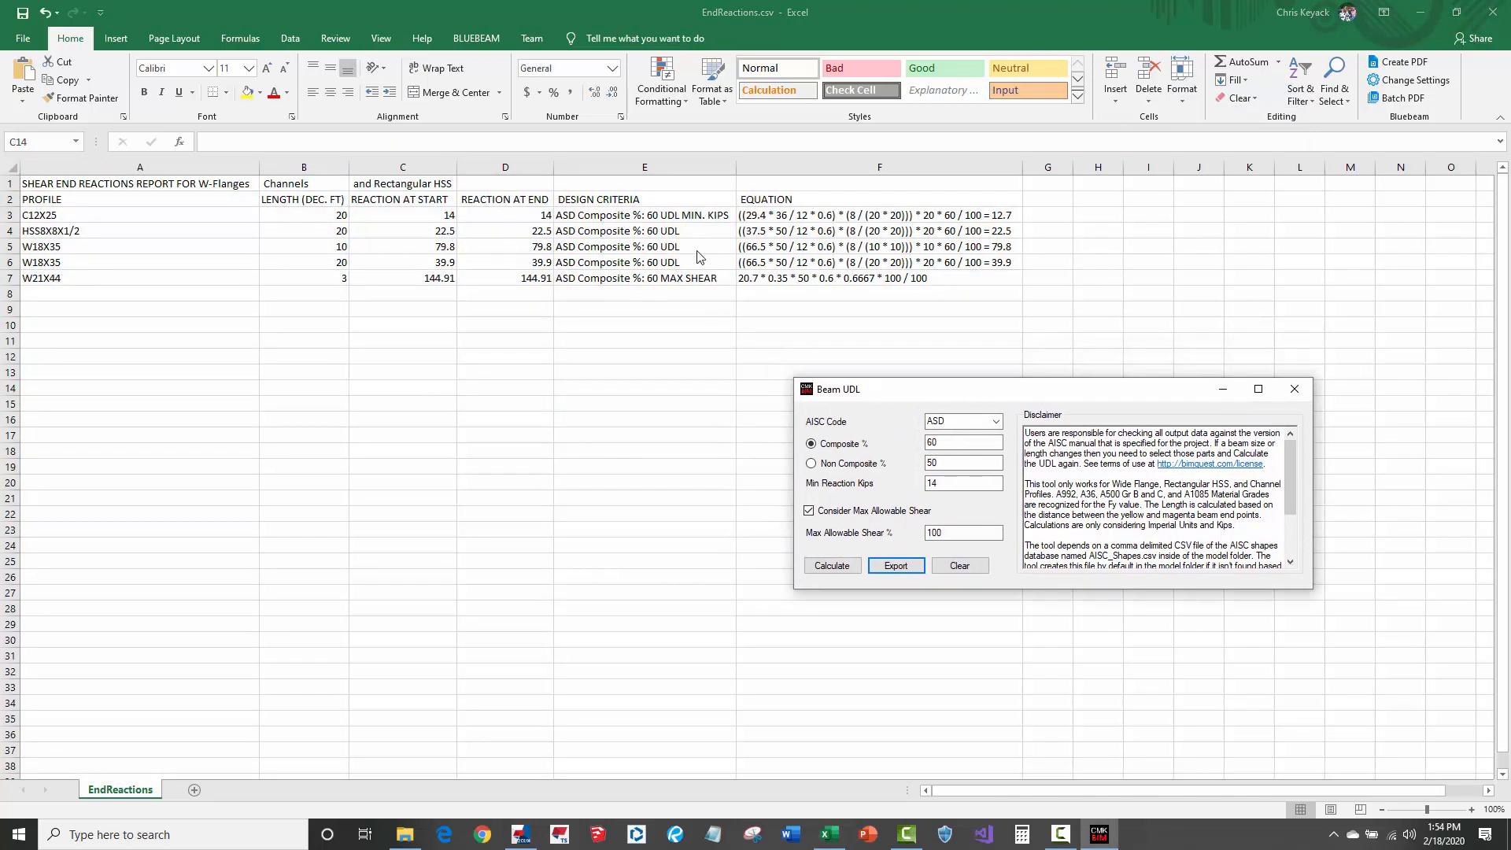
- Compare the design criteria, equation and end reaction in the C12X25 row to see how the minimum reaction is applied
left_click(941, 277)
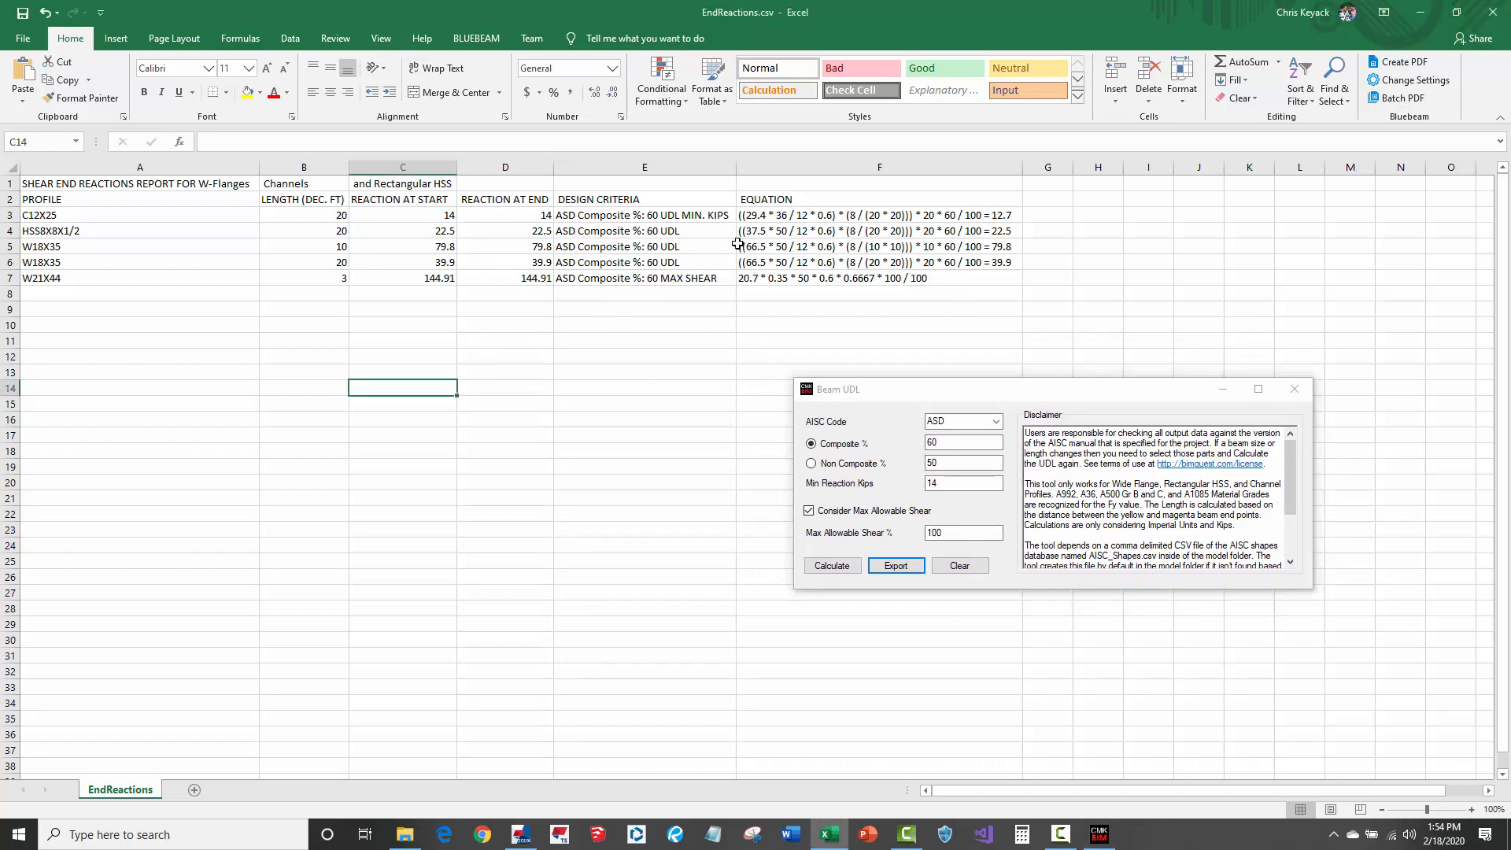
left_click(700, 216)
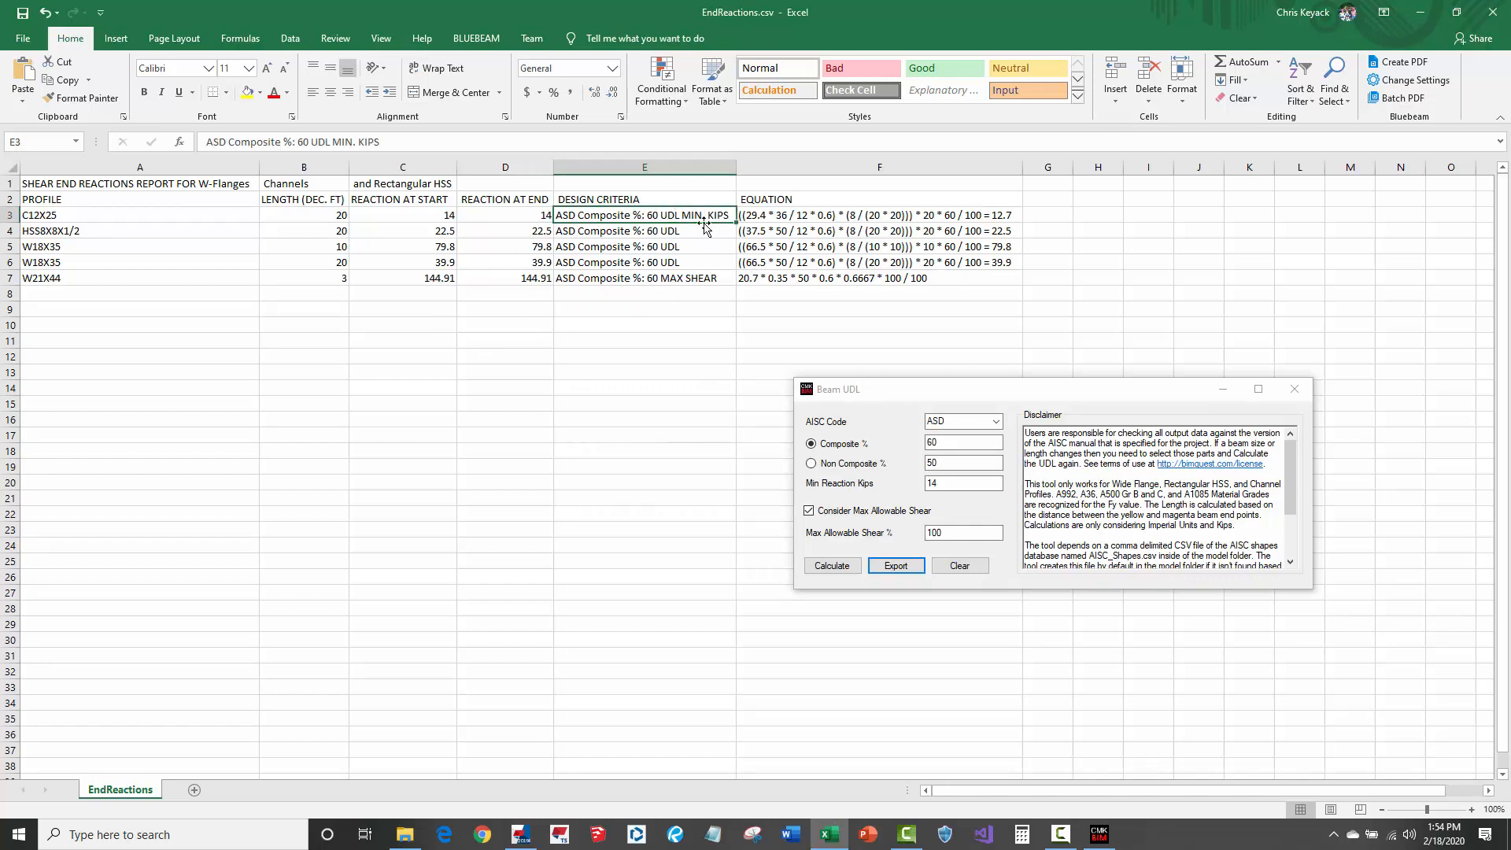
left_click(998, 216)
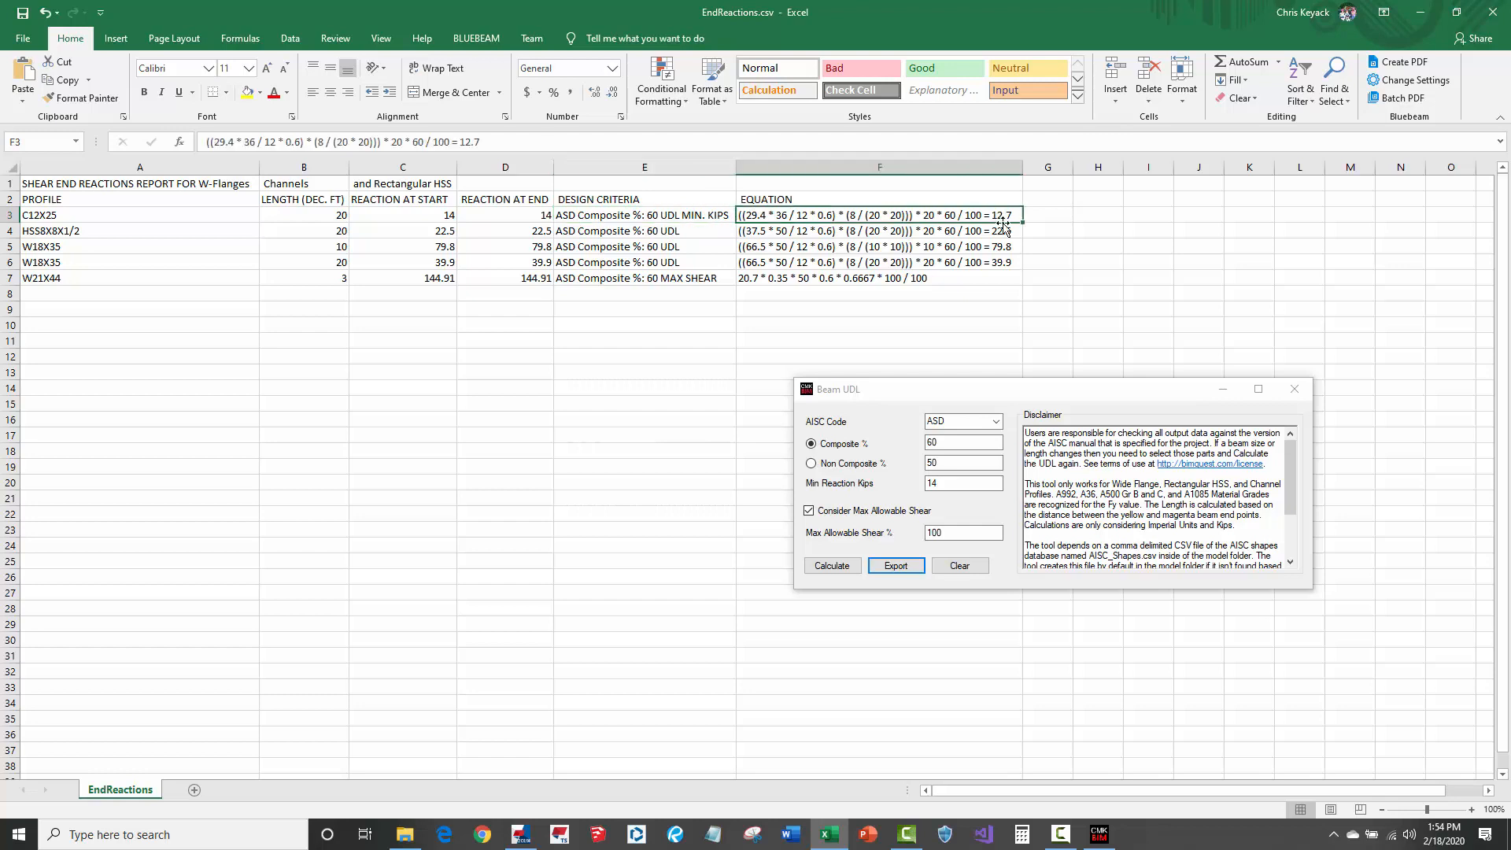
left_click(517, 219)
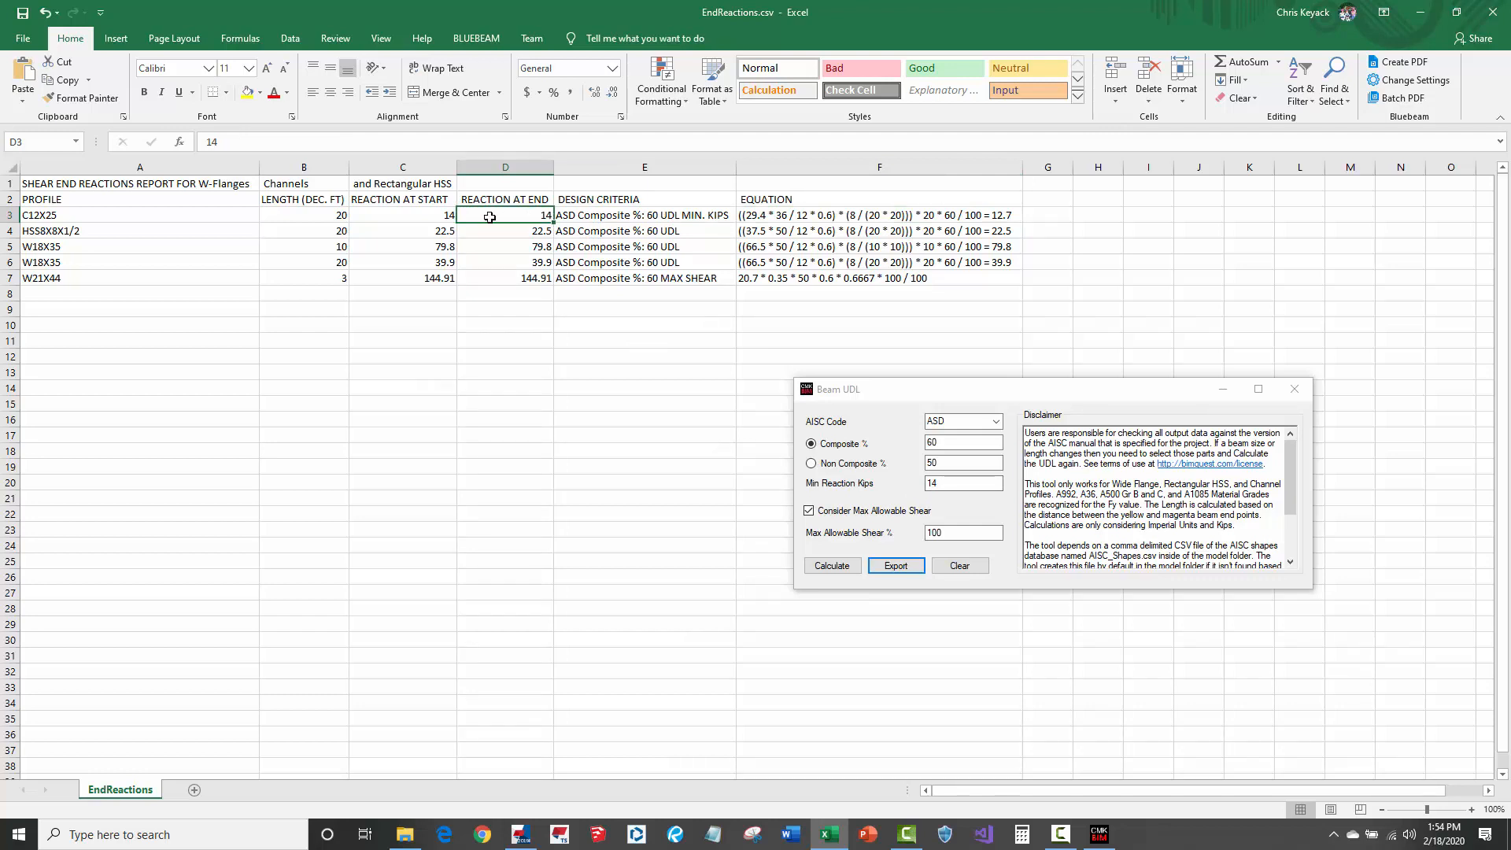
left_click(697, 217)
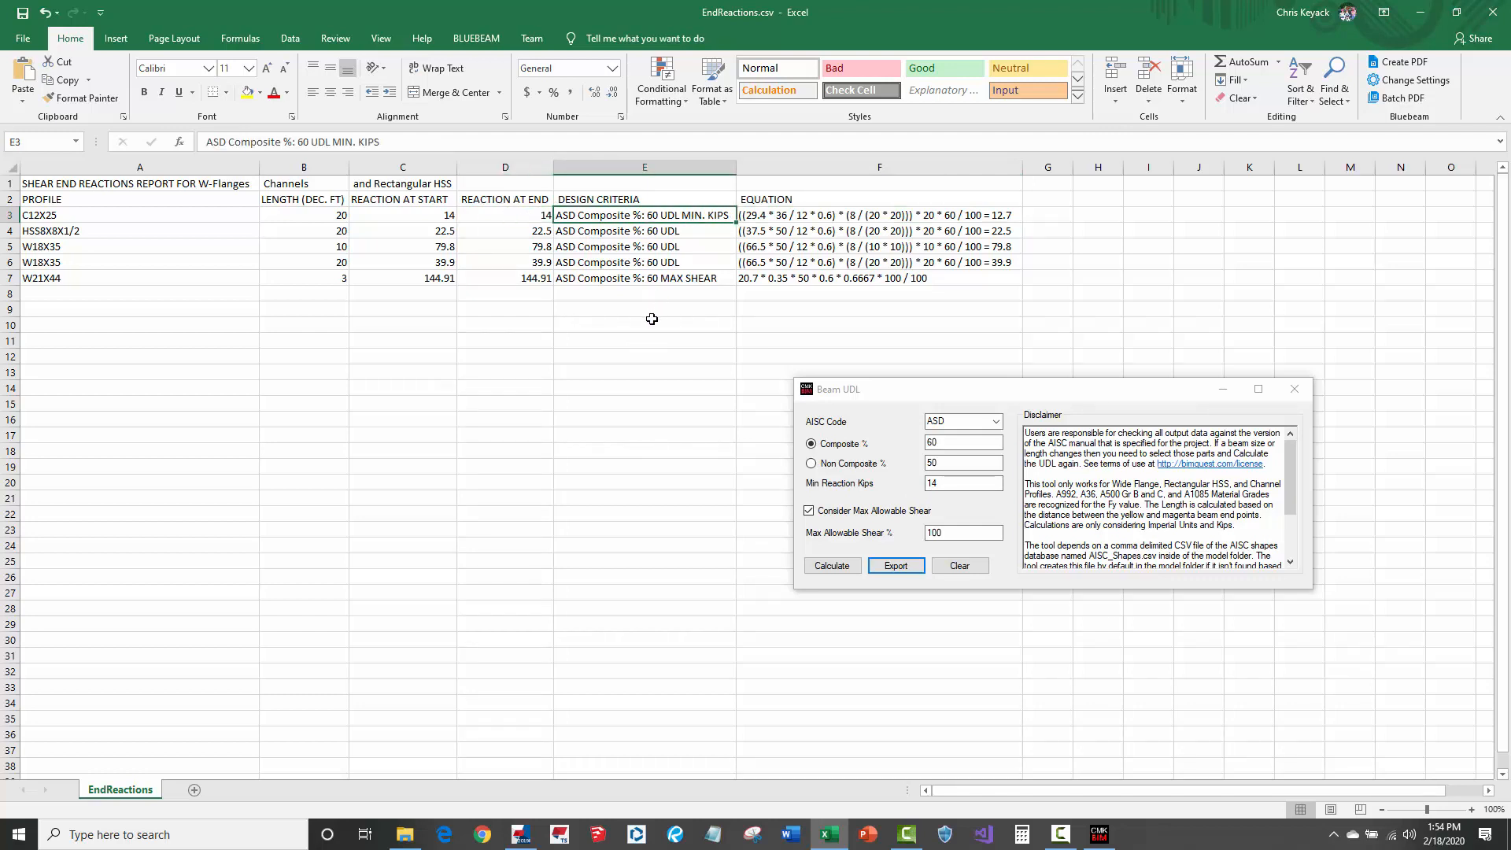
- Examine the maximum shear criteria and equation in the W21X44 row, and close EndReactions.csv without saving
left_click(665, 285)
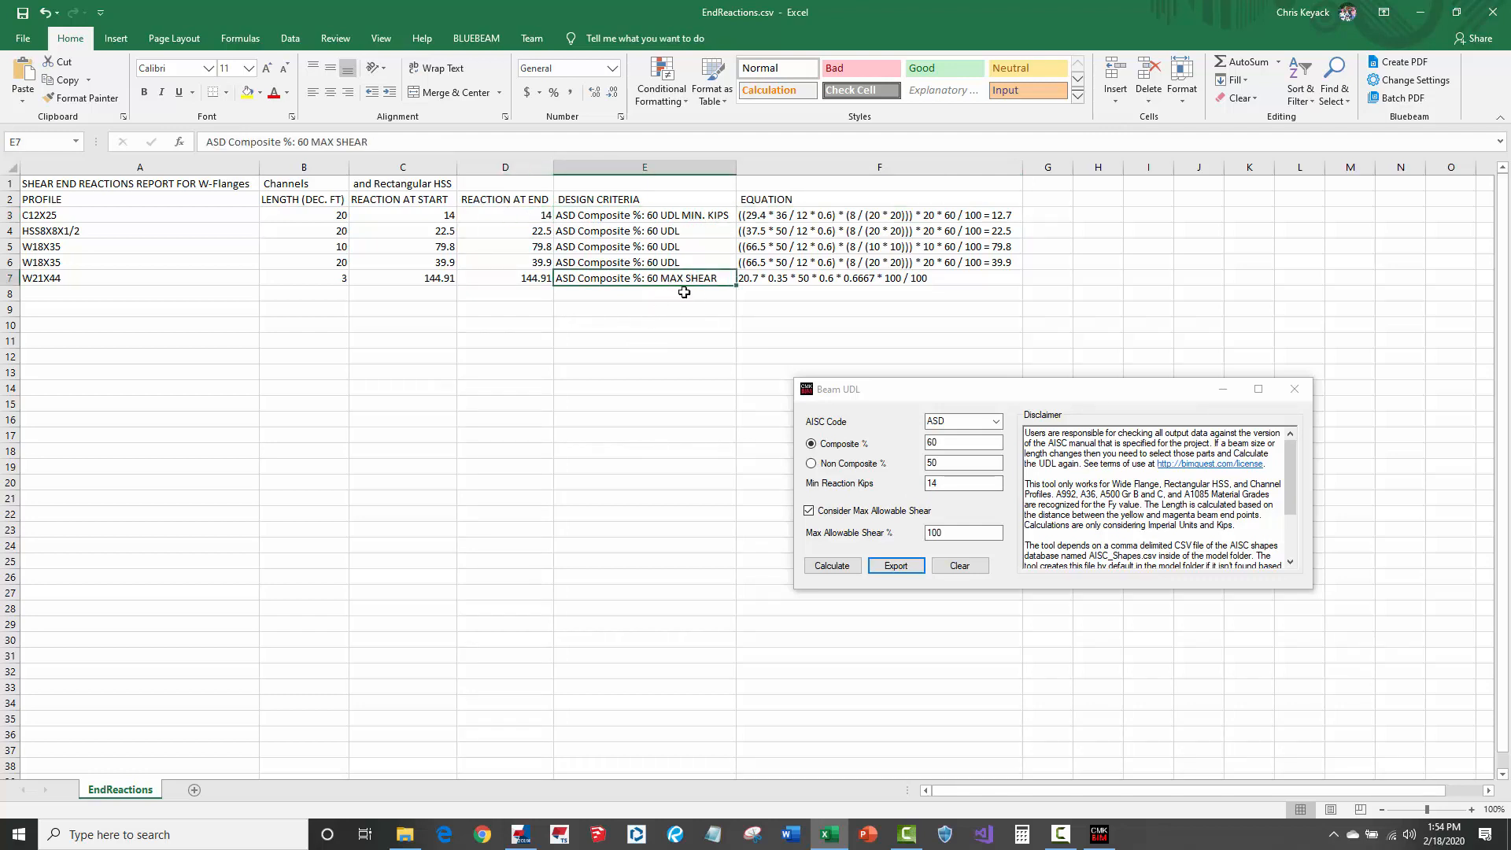
left_click(773, 282)
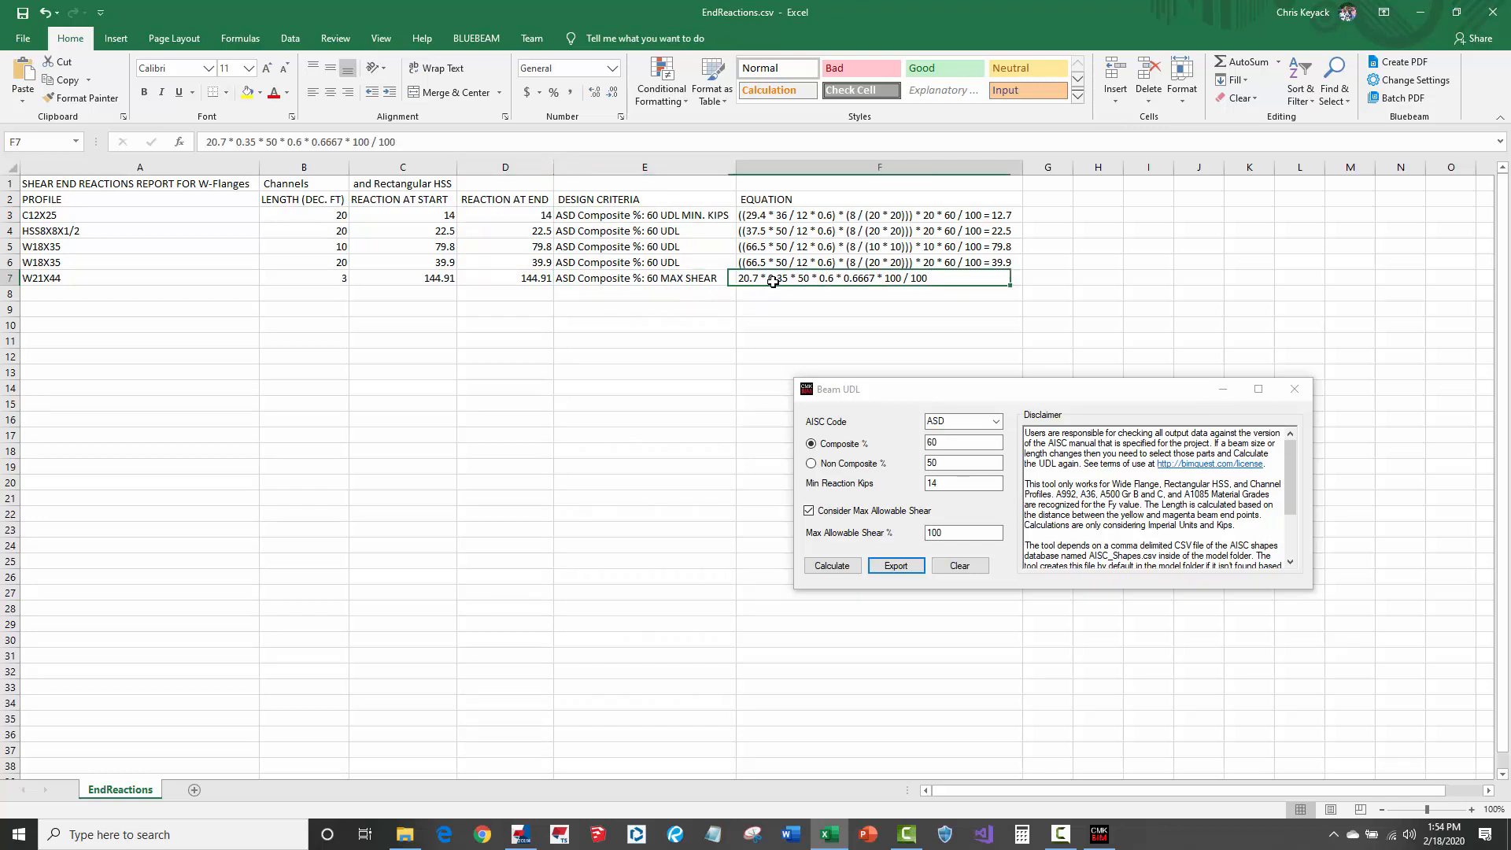
left_click(642, 281)
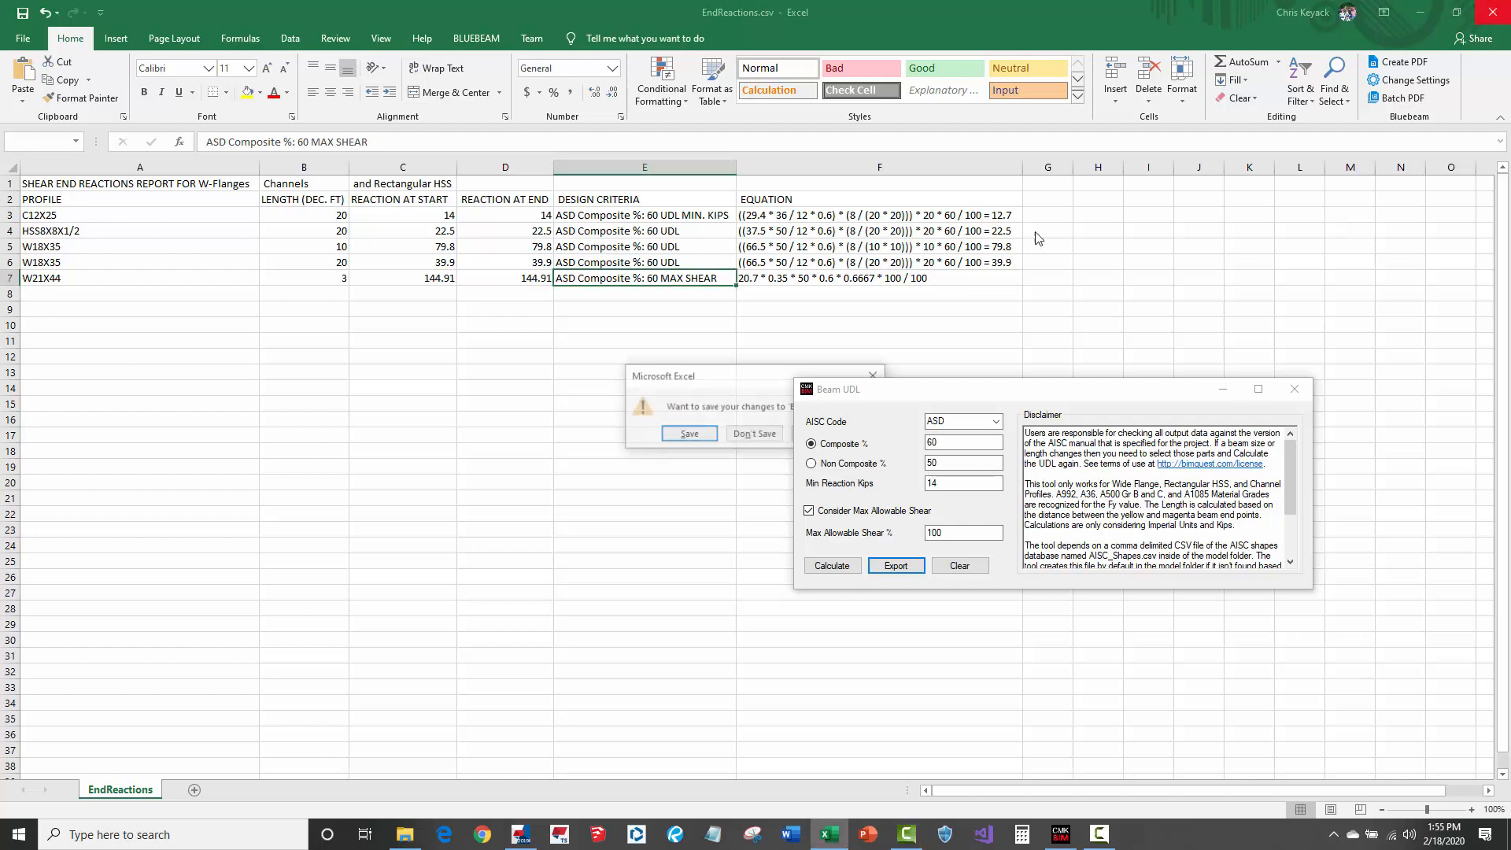
left_click(754, 435)
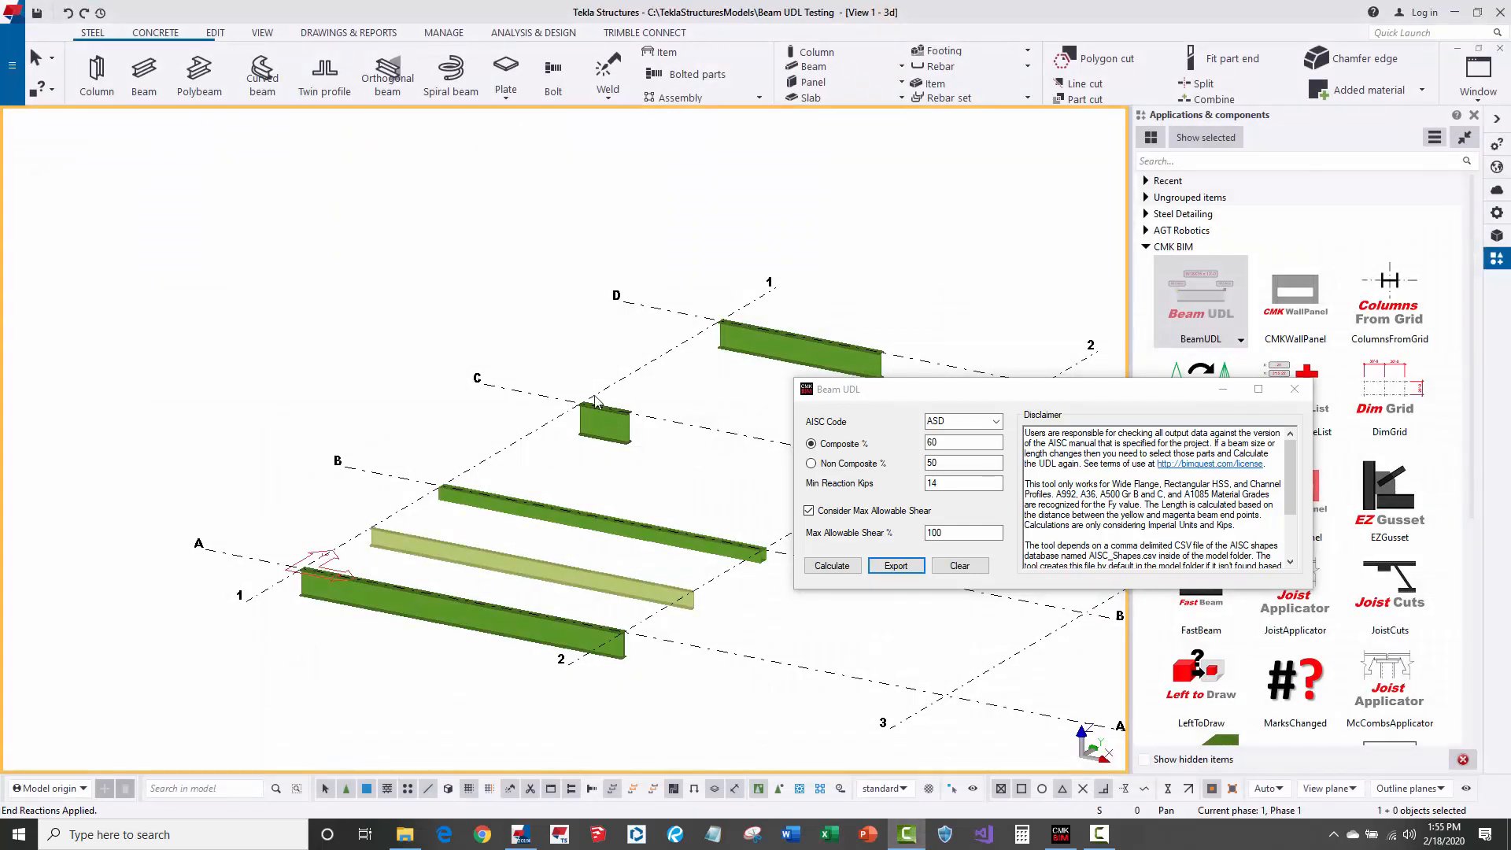
scroll(542, 293, "down", 2)
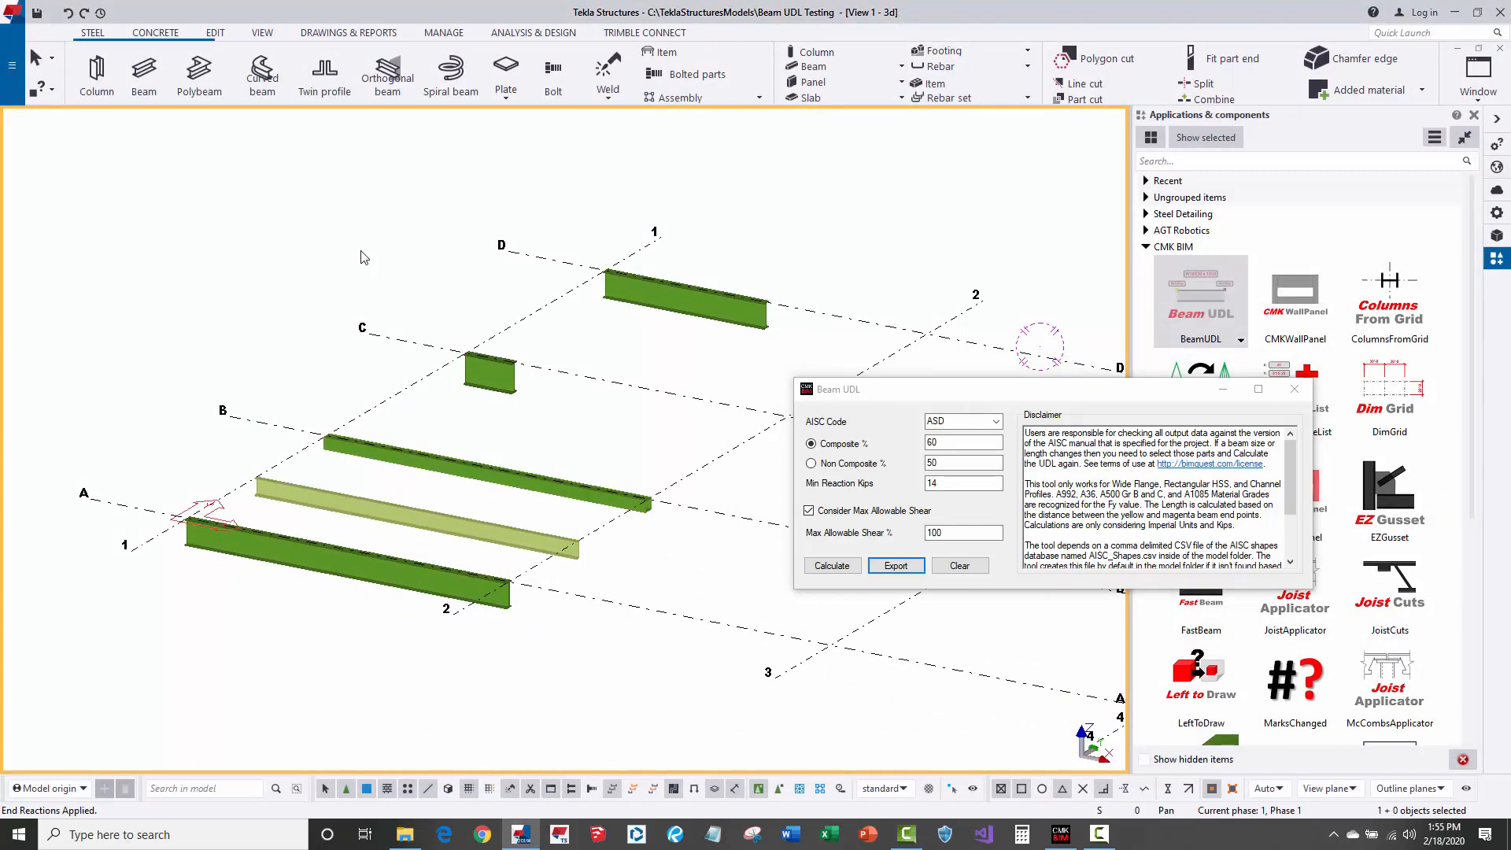
scroll(120, 259, "down", 1)
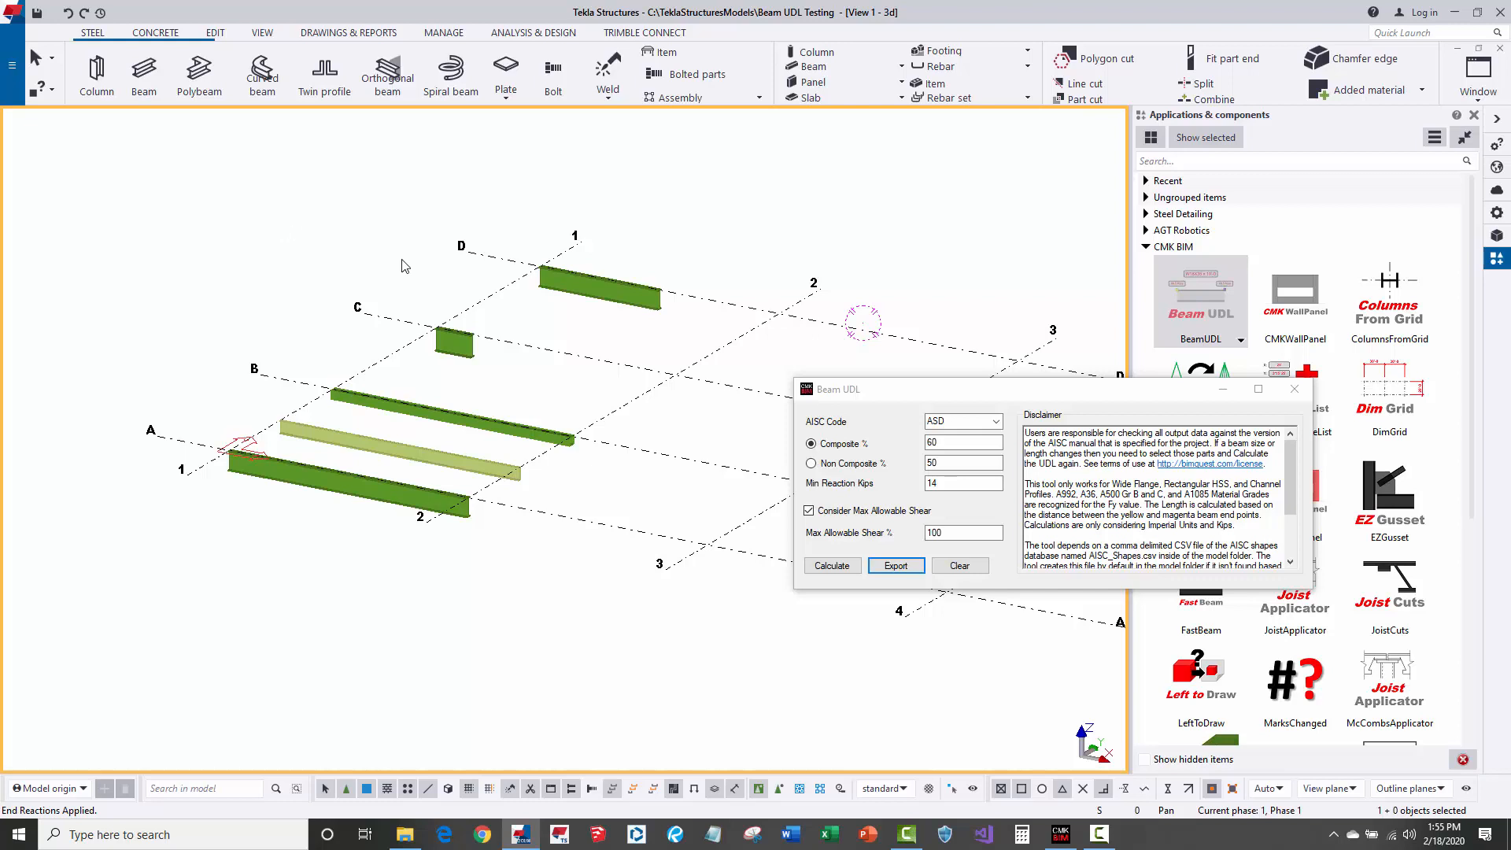
- Try to clear the end reactions with no beams selected
left_click(959, 565)
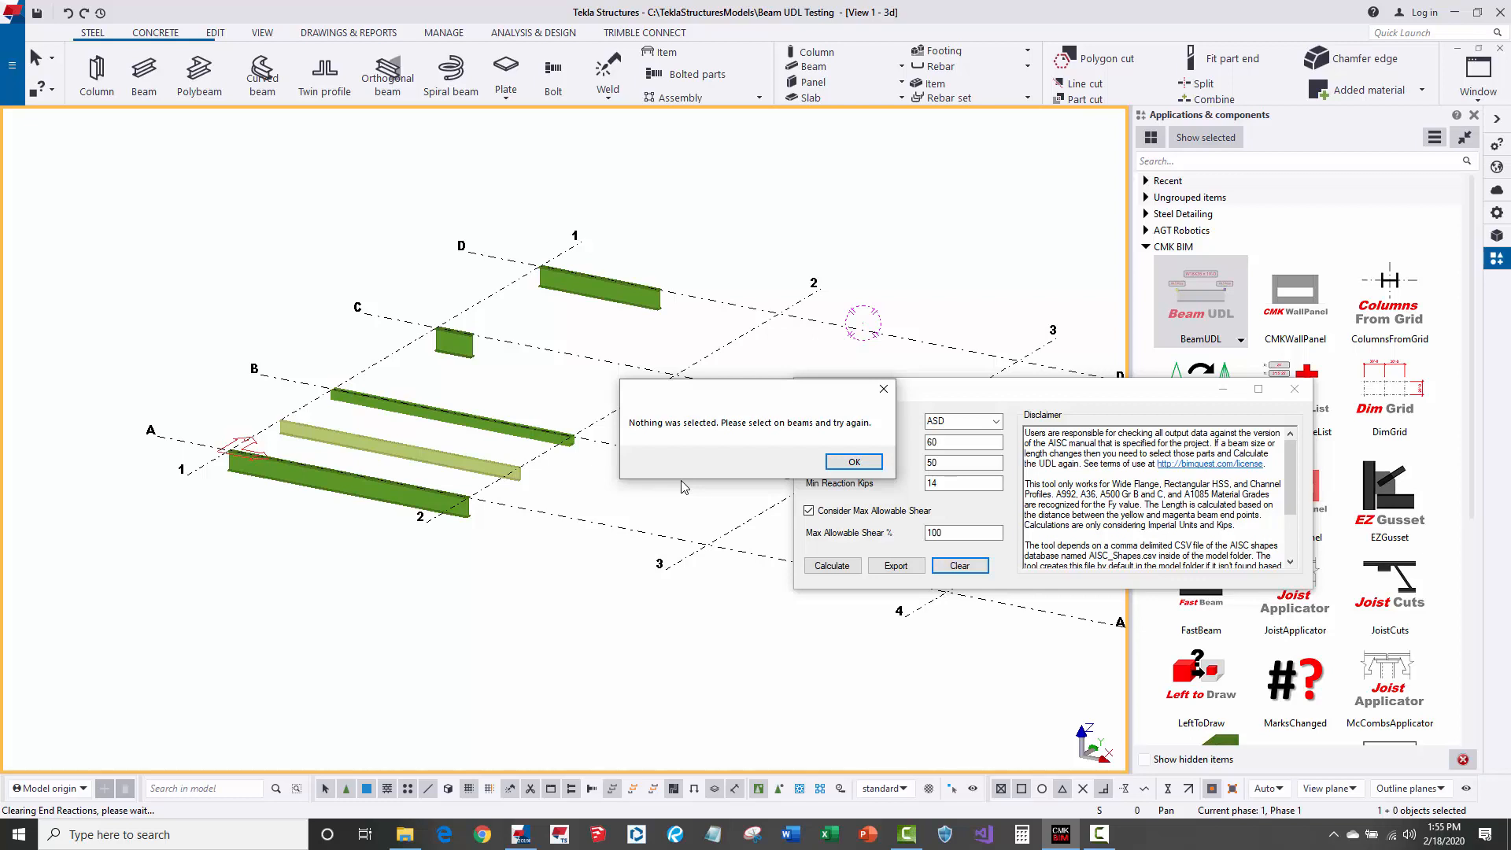
left_click(857, 462)
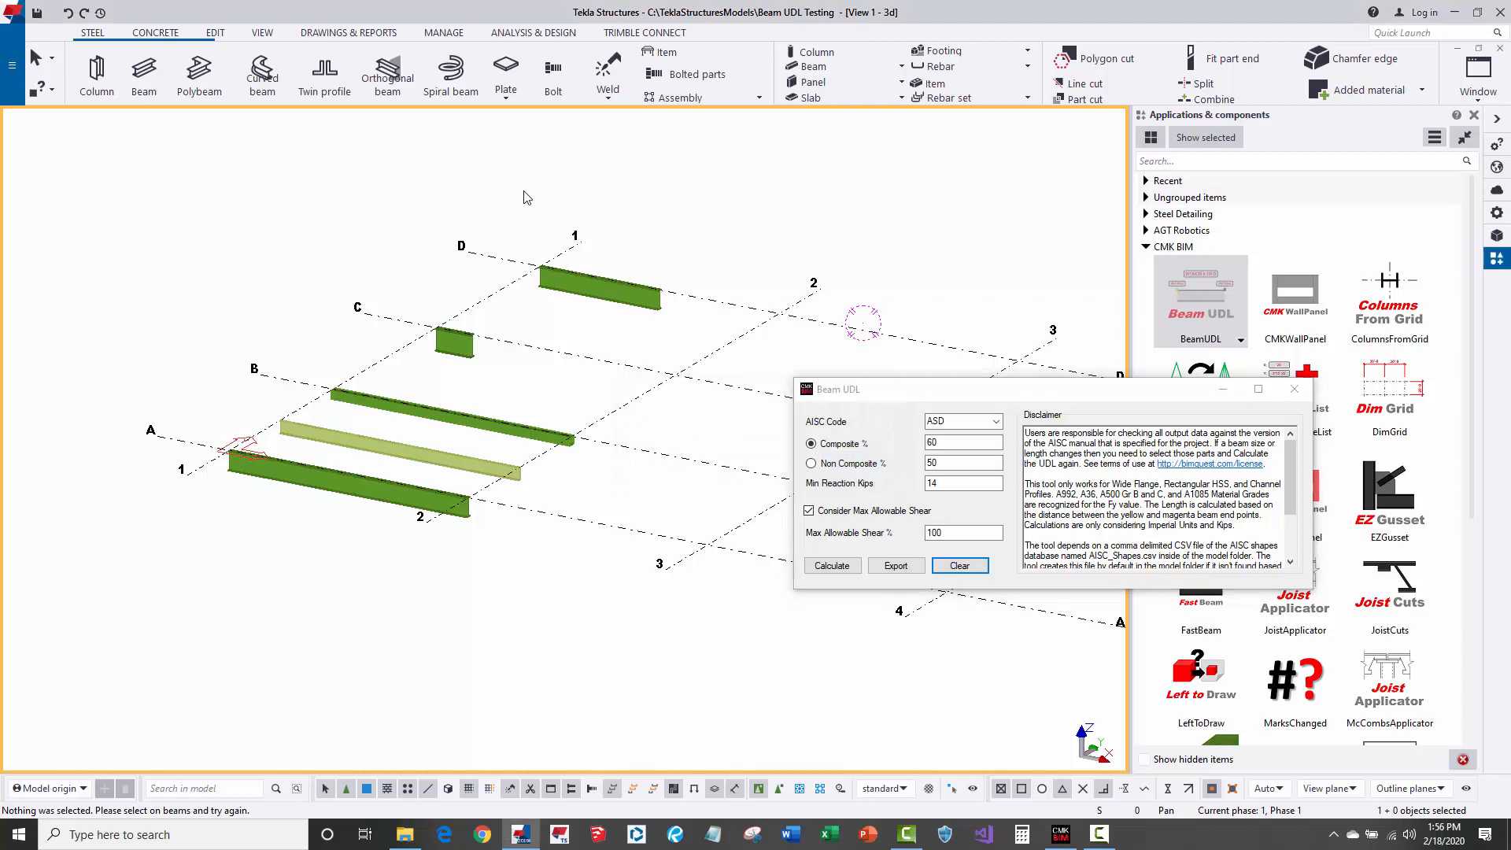
left_click(573, 303)
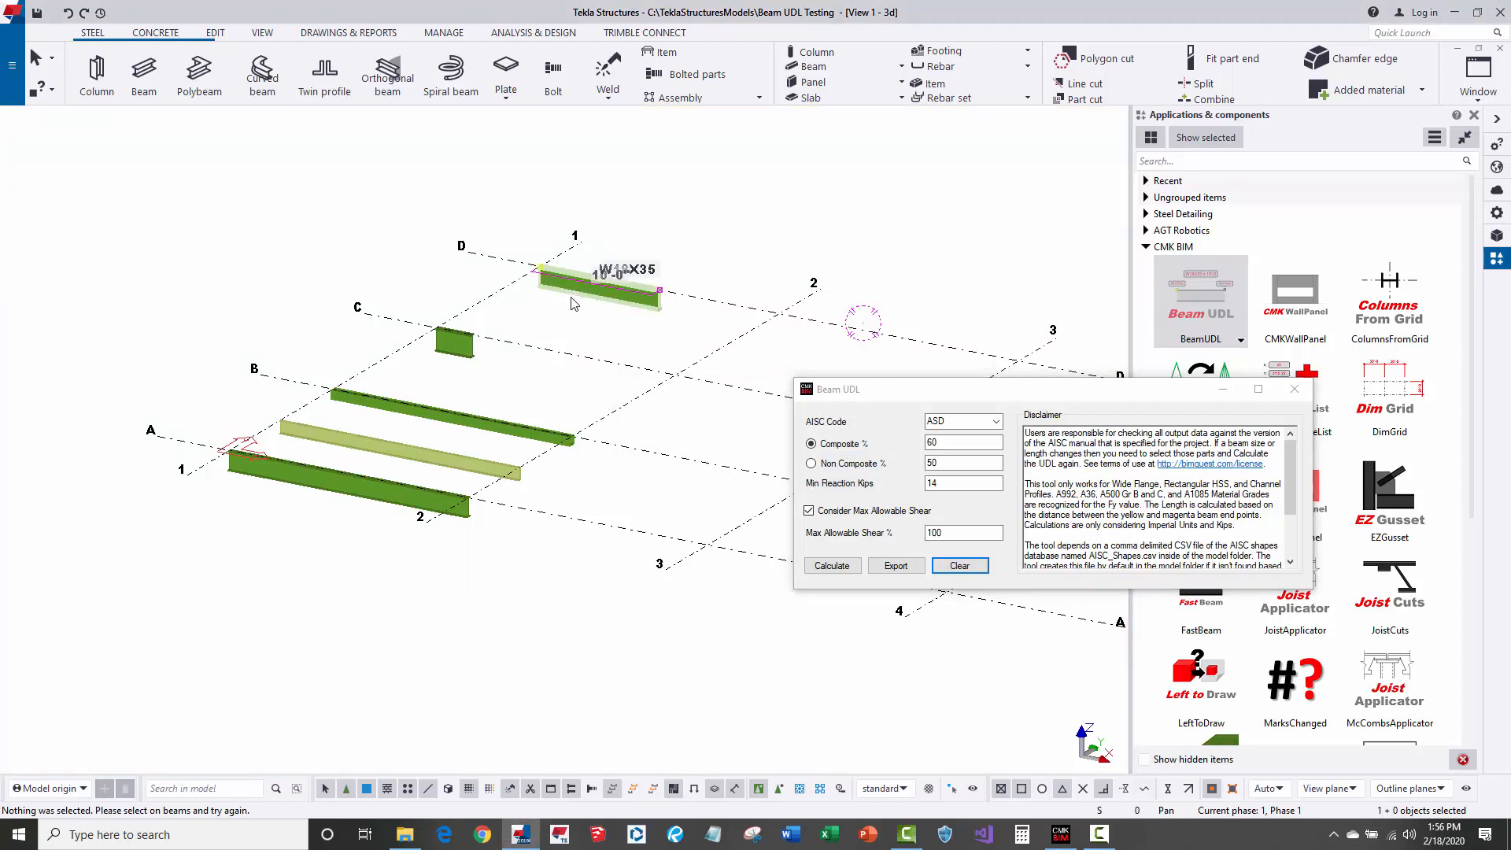
left_click(176, 202)
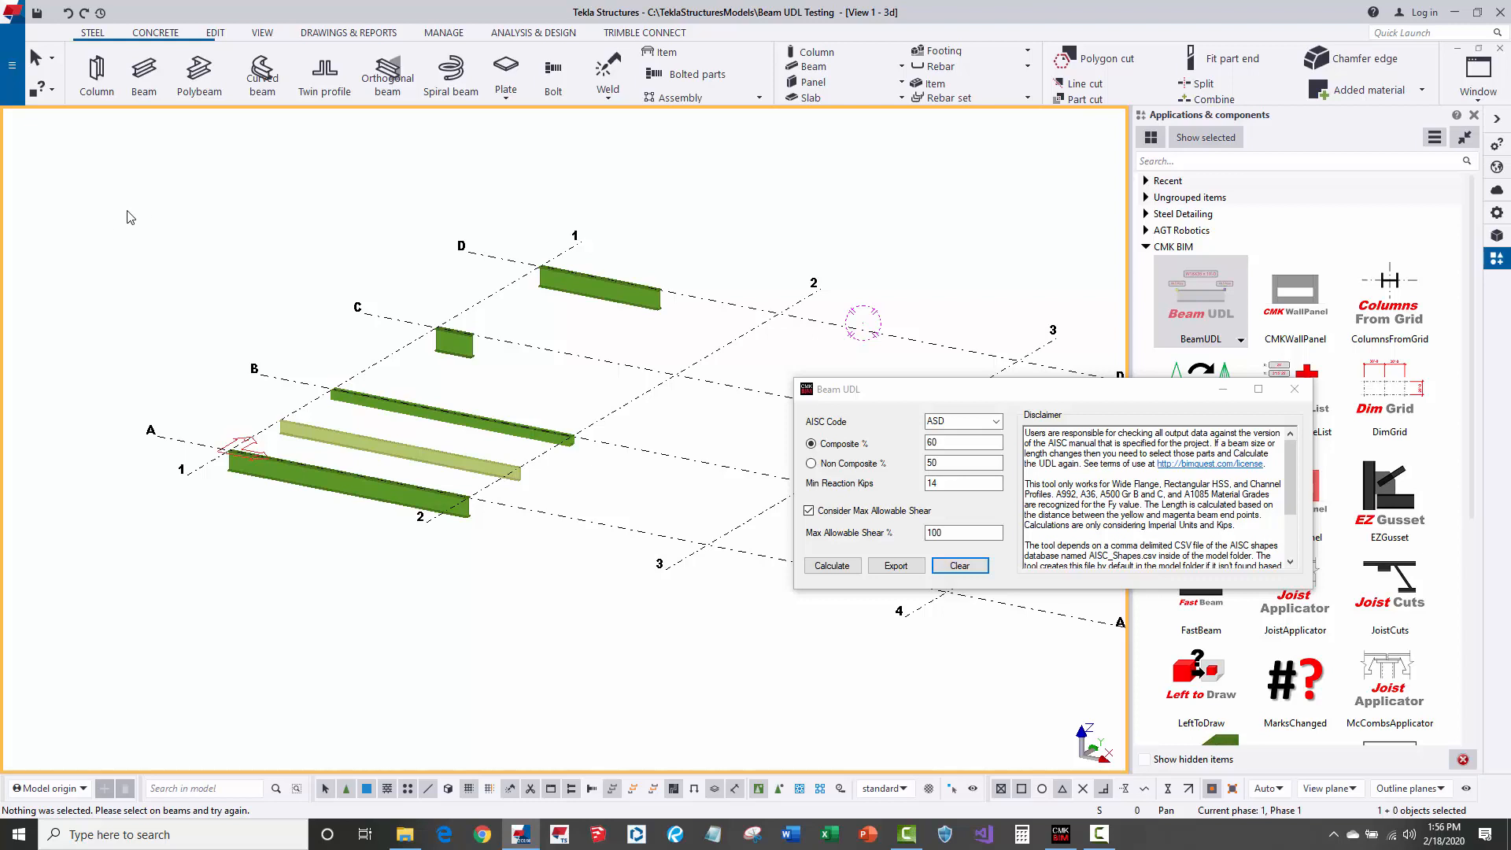
- Select all the beams in the model and clear their UDL end reactions
left_click_drag(136, 179, 704, 632)
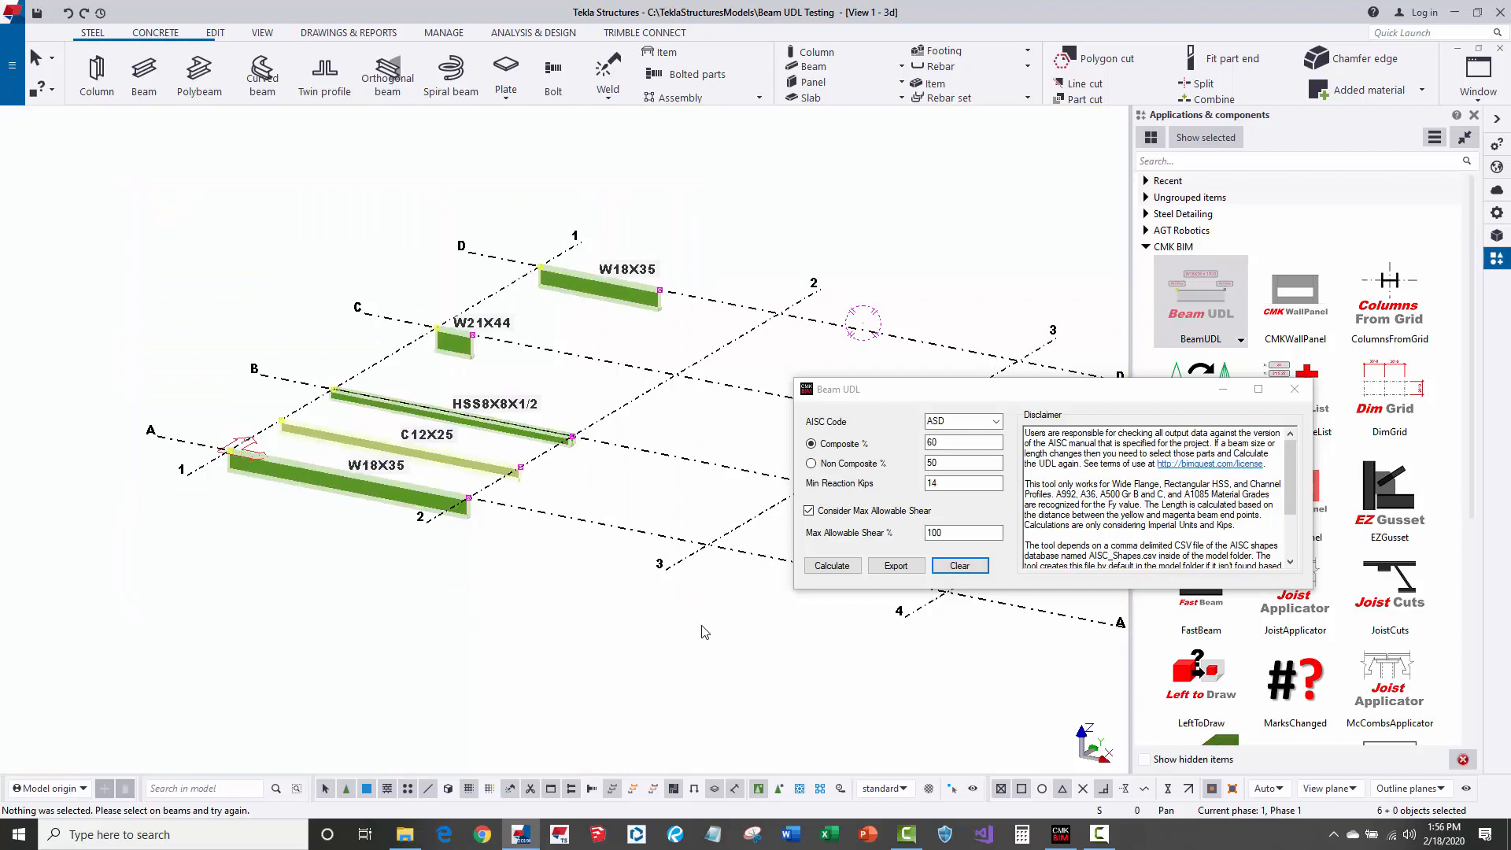
left_click(958, 567)
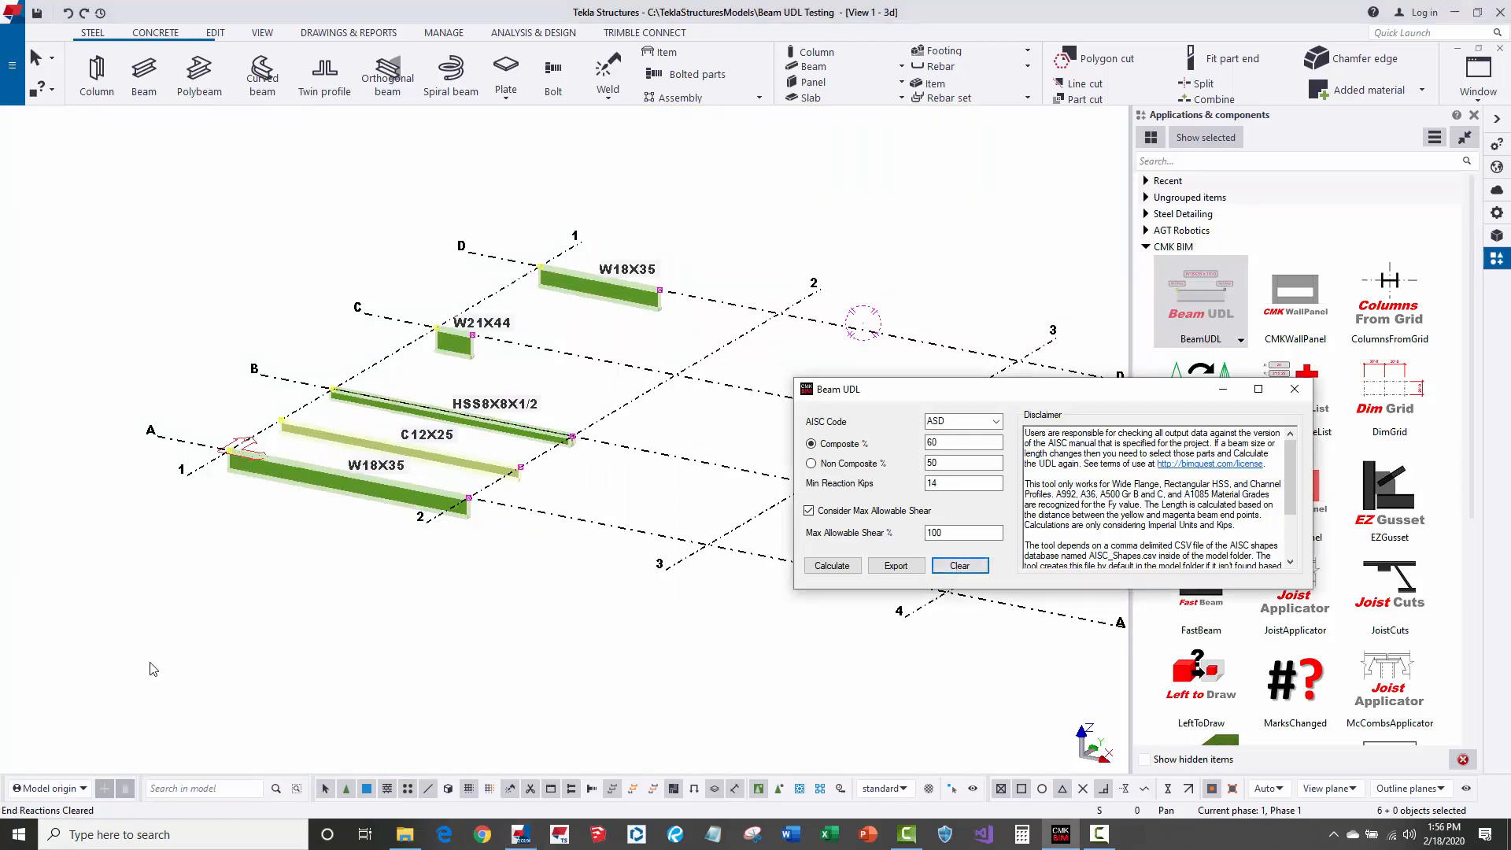
- Inquire the HSS8X8X1/2 beam on grid B, check its report for end reaction entries, and close the report
left_click(425, 408)
right_click(425, 402)
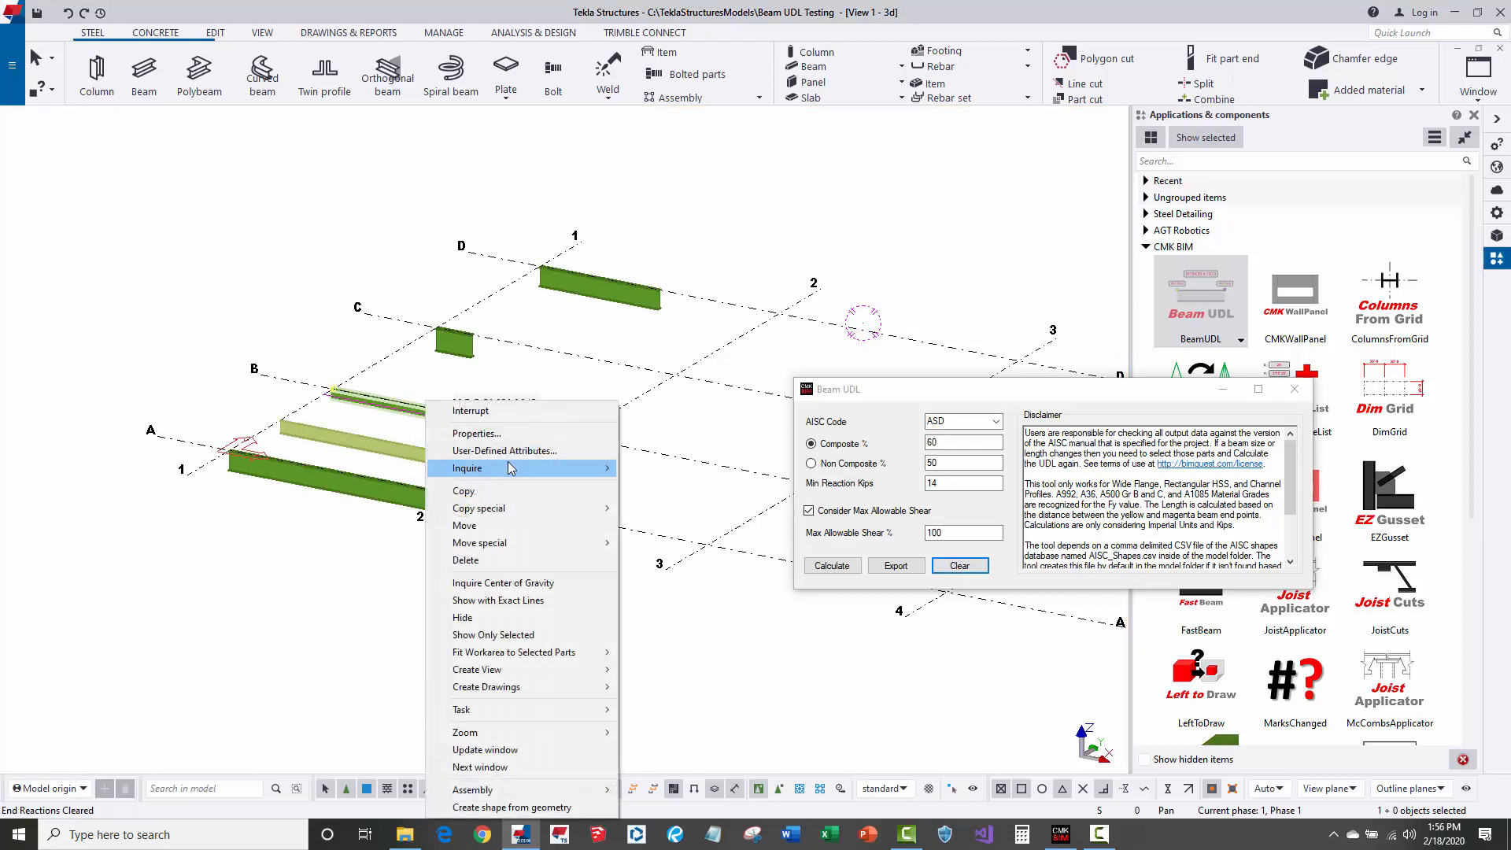
mouse_move(510, 469)
left_click(695, 470)
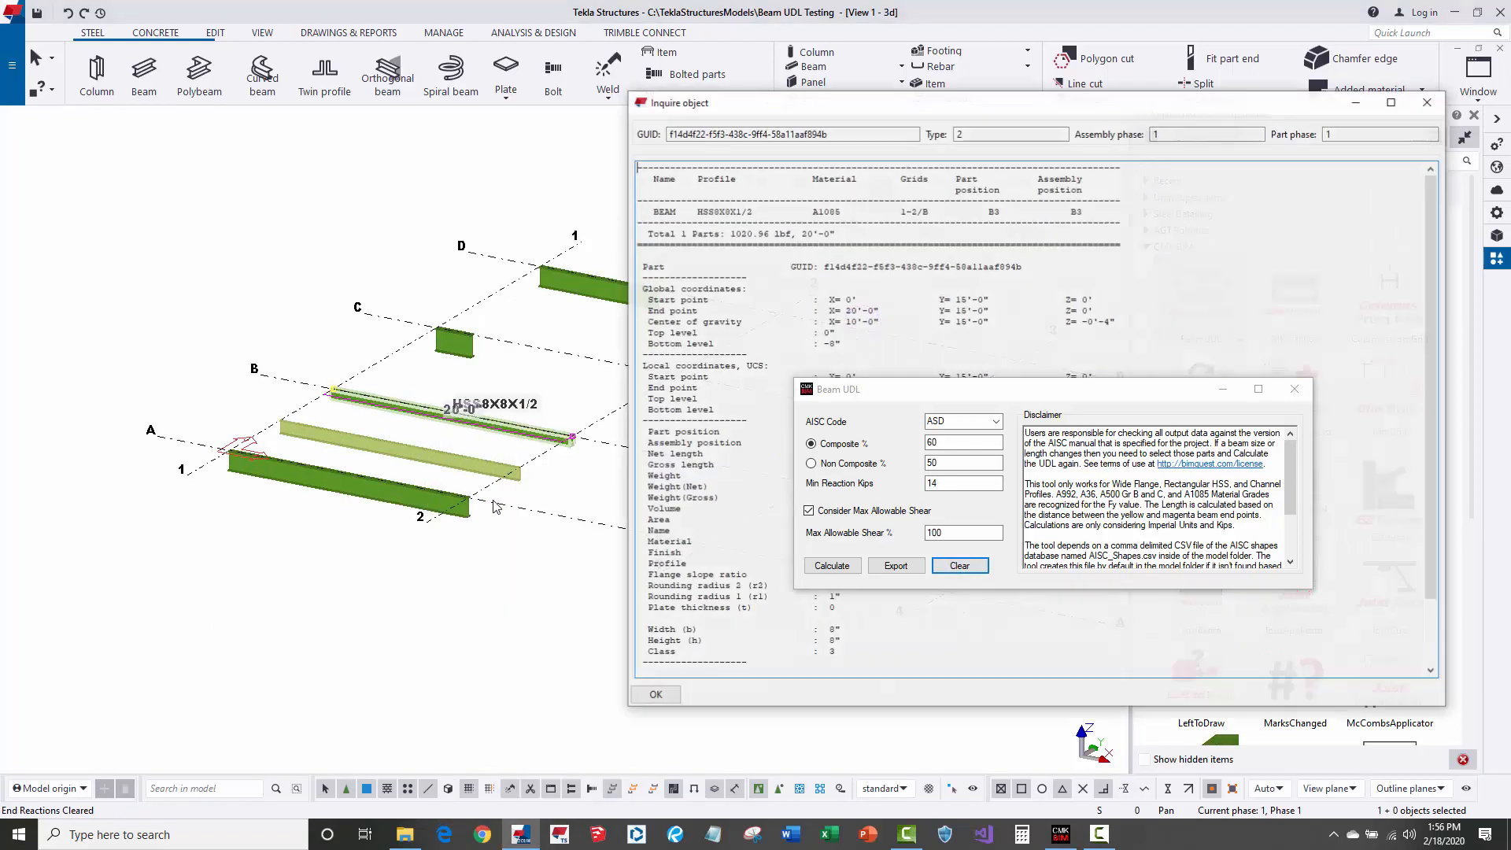
scroll(793, 532, "down", 3)
left_click_drag(712, 104, 436, 116)
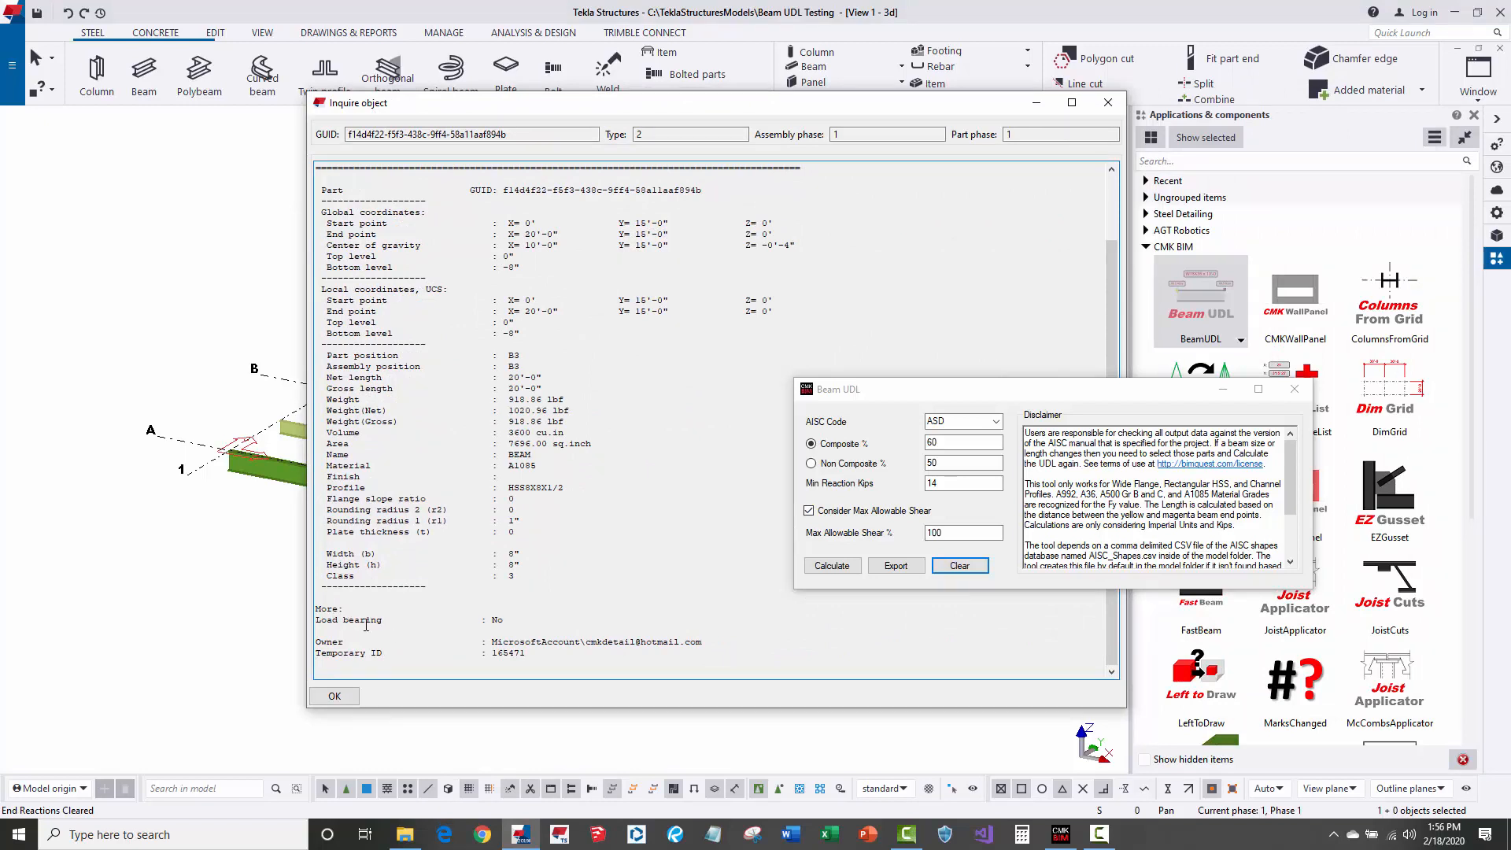
left_click(1109, 102)
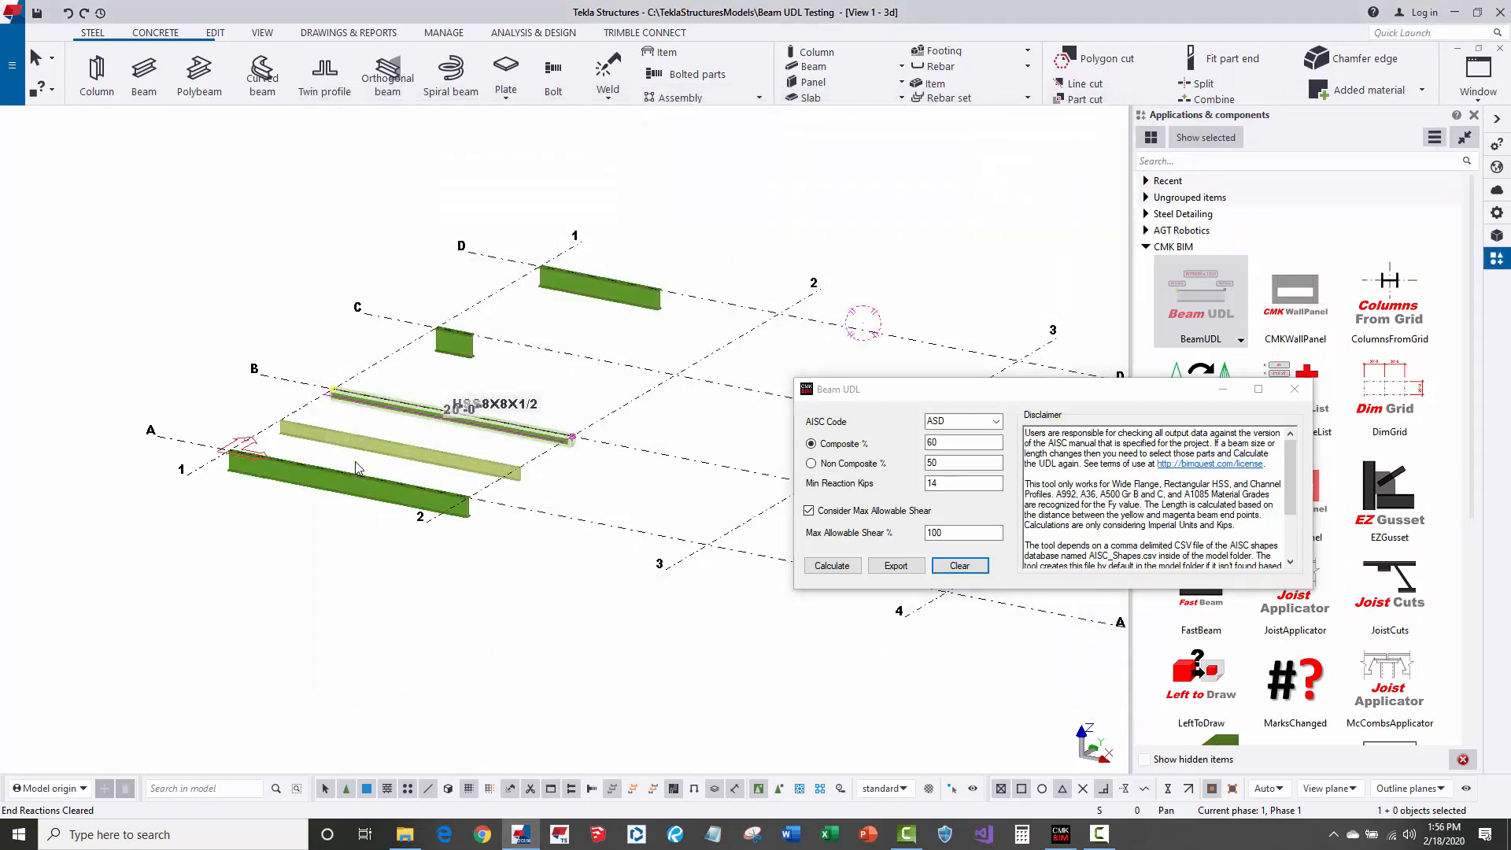
- Check the start and end reactions in the end conditions of the W21X44 beam's user-defined attributes, and close the dialog
left_click(455, 341)
right_click(447, 346)
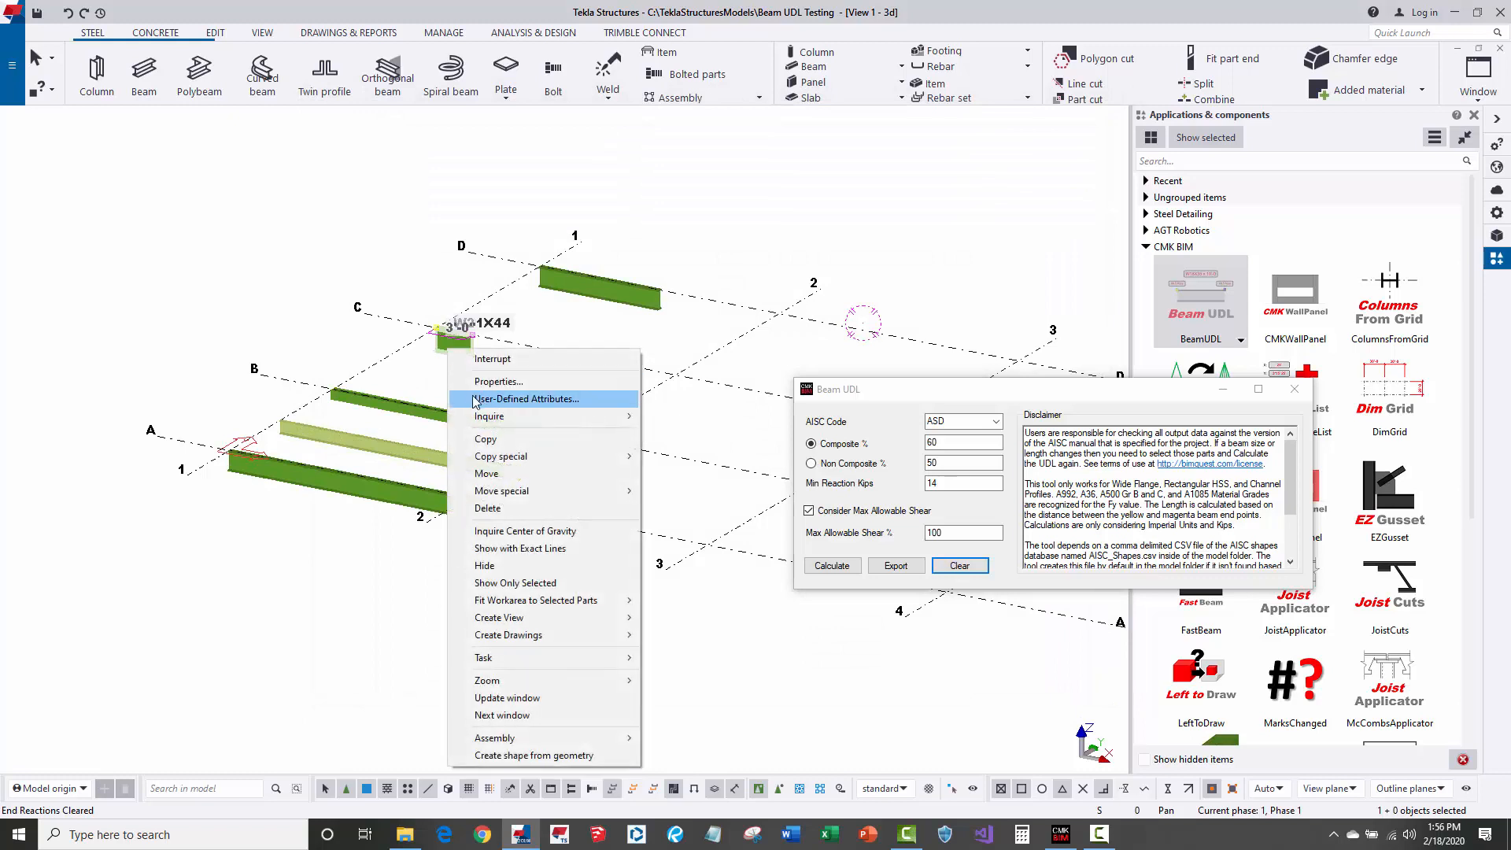
left_click(481, 399)
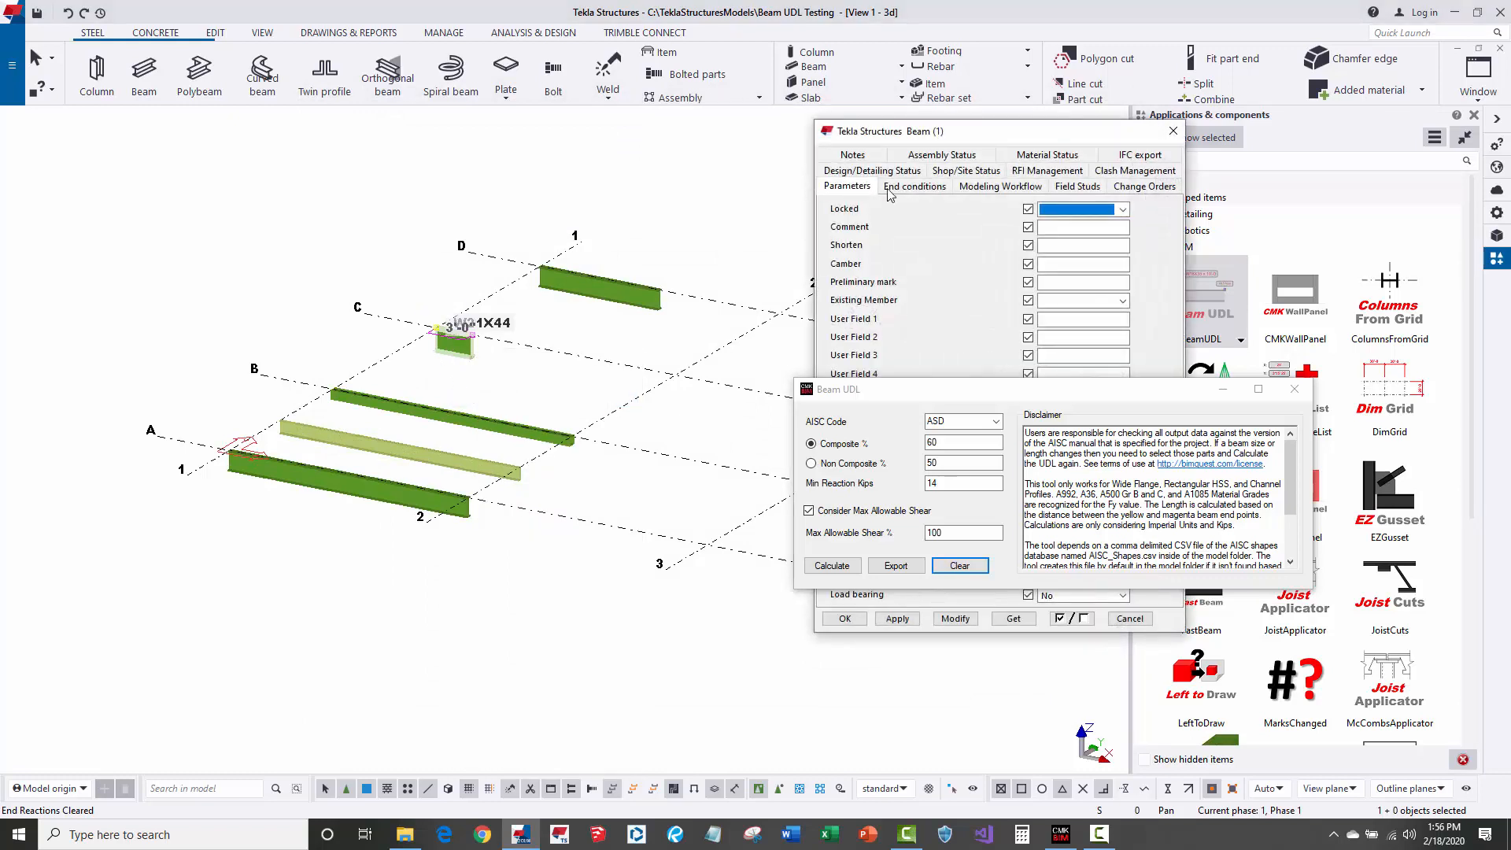
left_click_drag(952, 138, 215, 181)
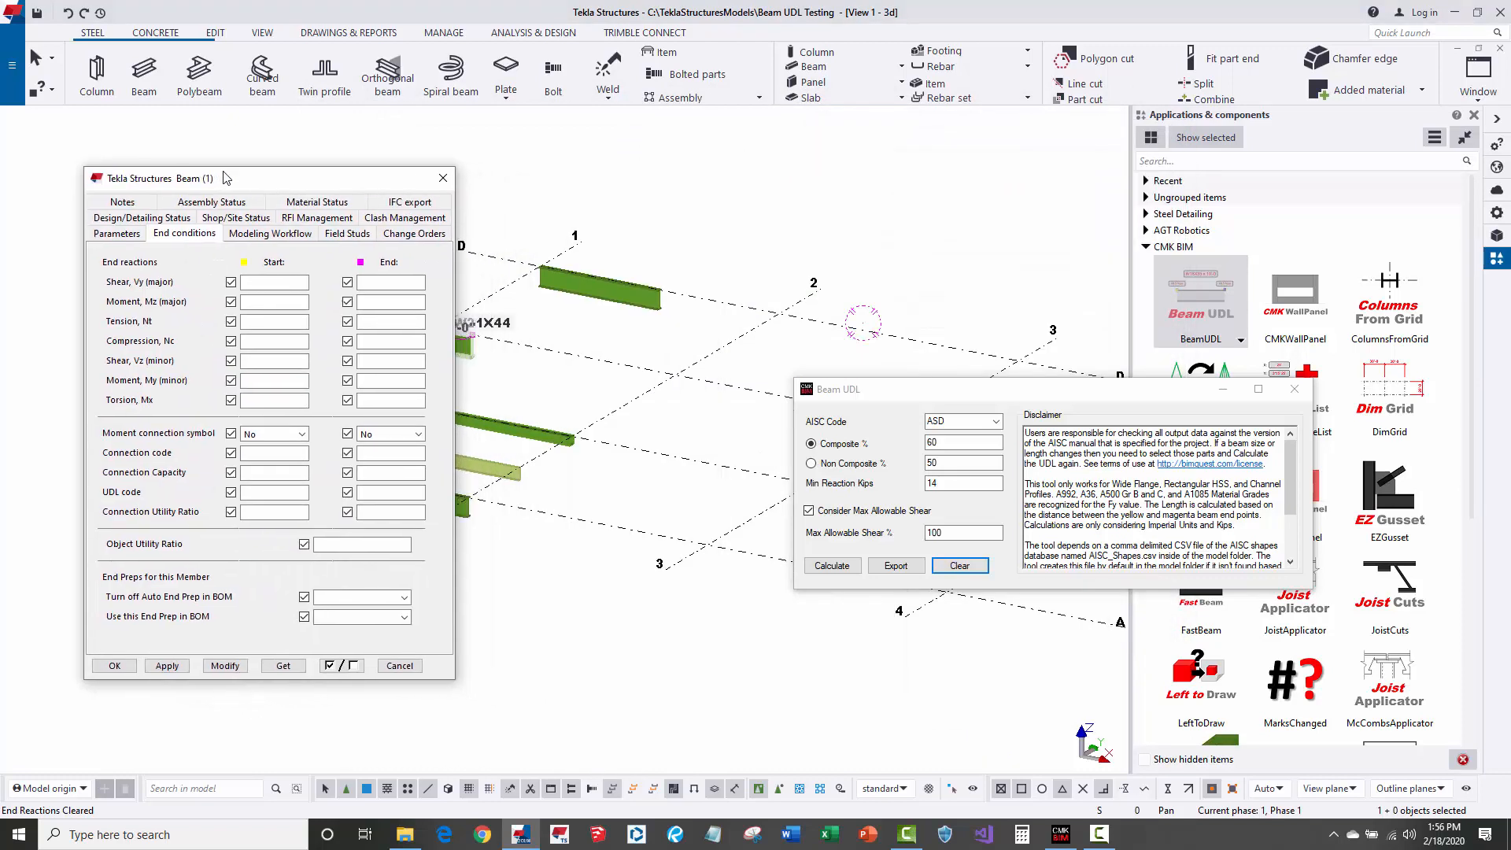
left_click(435, 173)
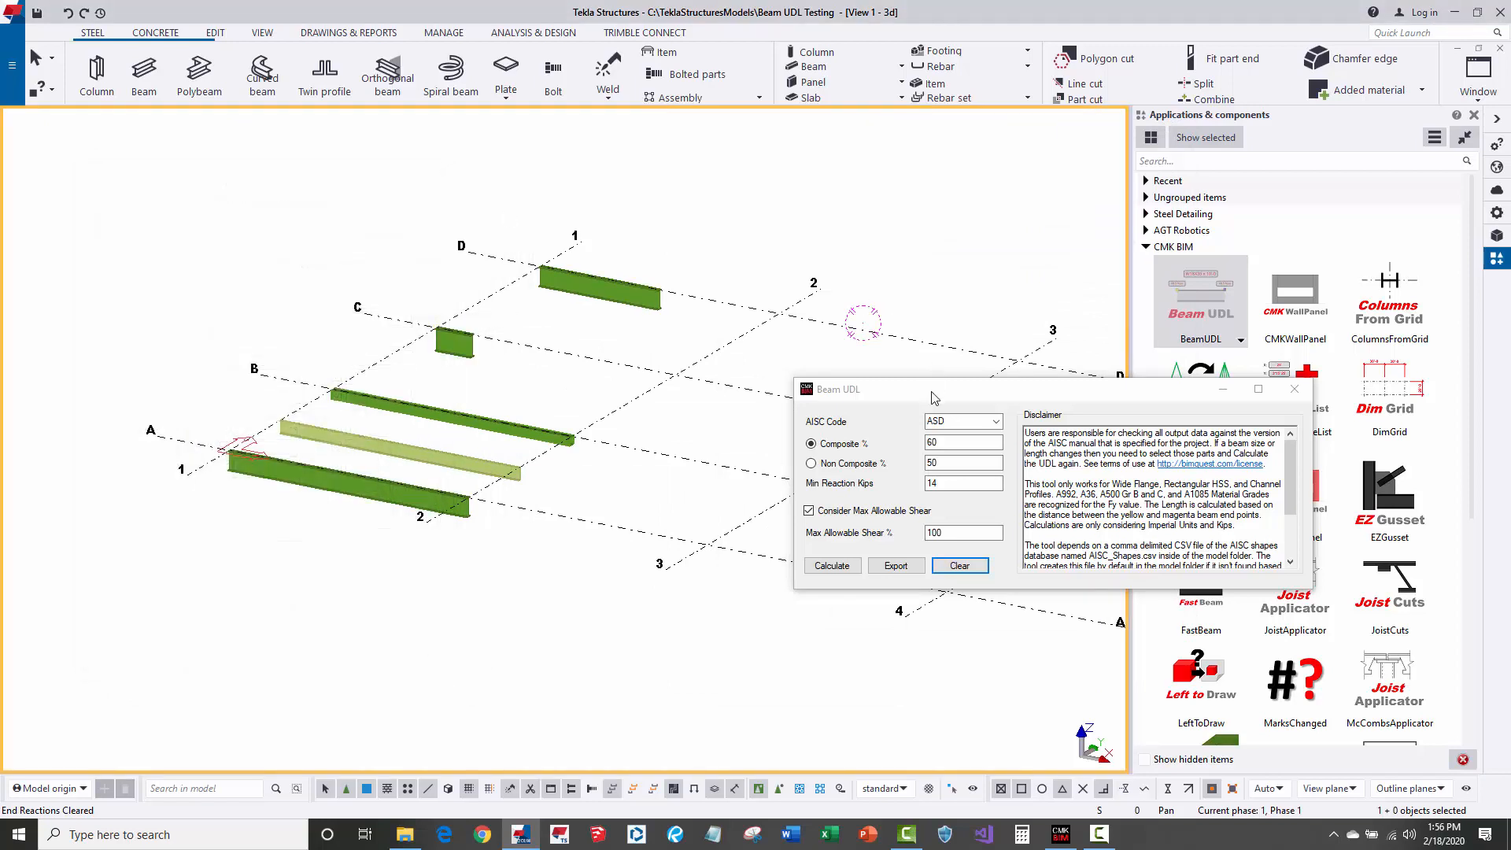
- Move the Beam UDL window off the component catalog so that both the catalog and the beams are unobstructed
left_click_drag(934, 398, 154, 141)
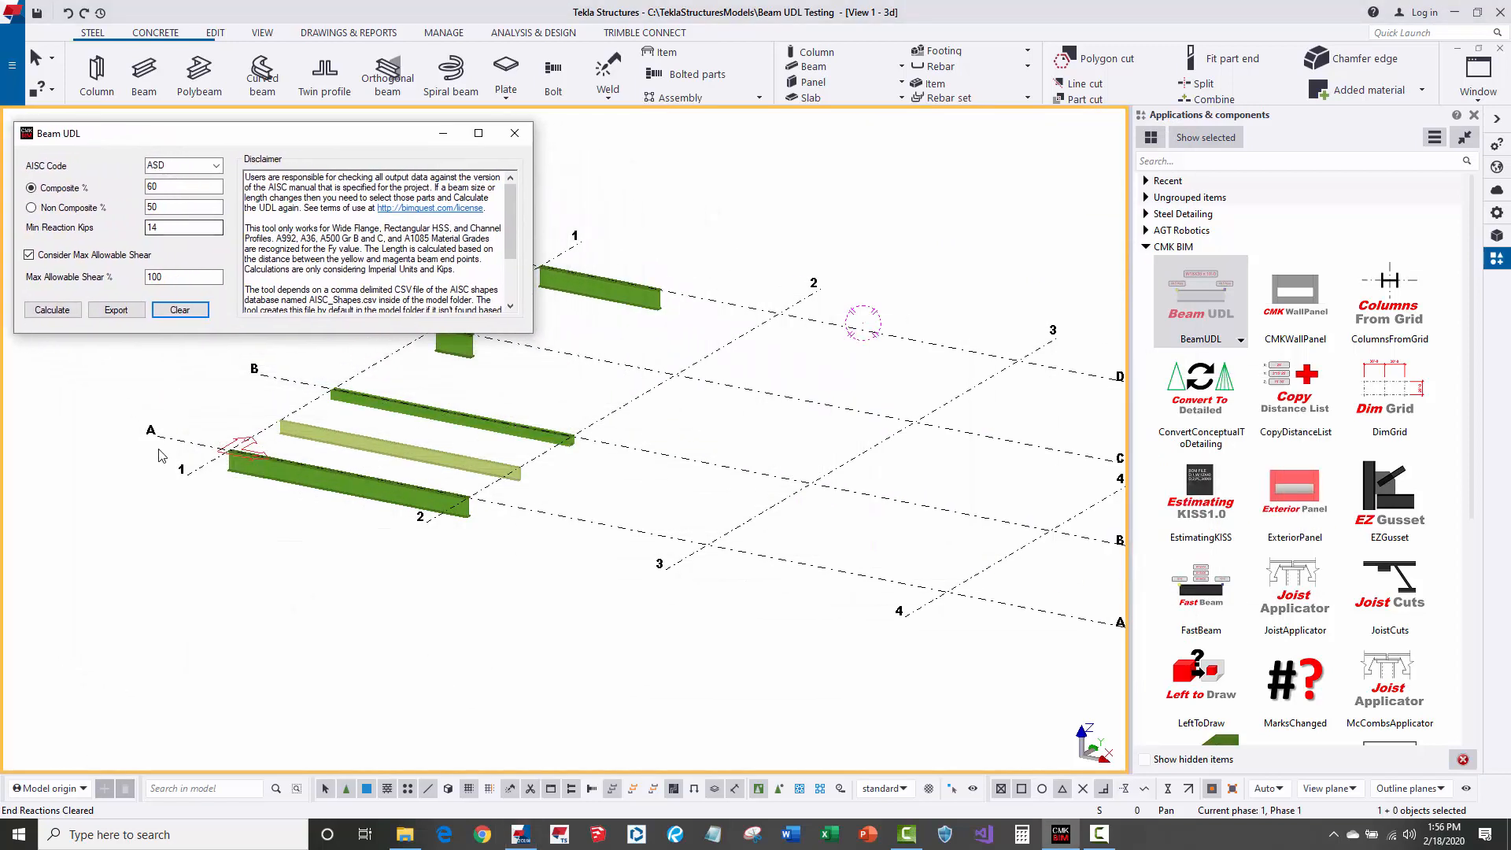
middle_click_drag(160, 455, 208, 537)
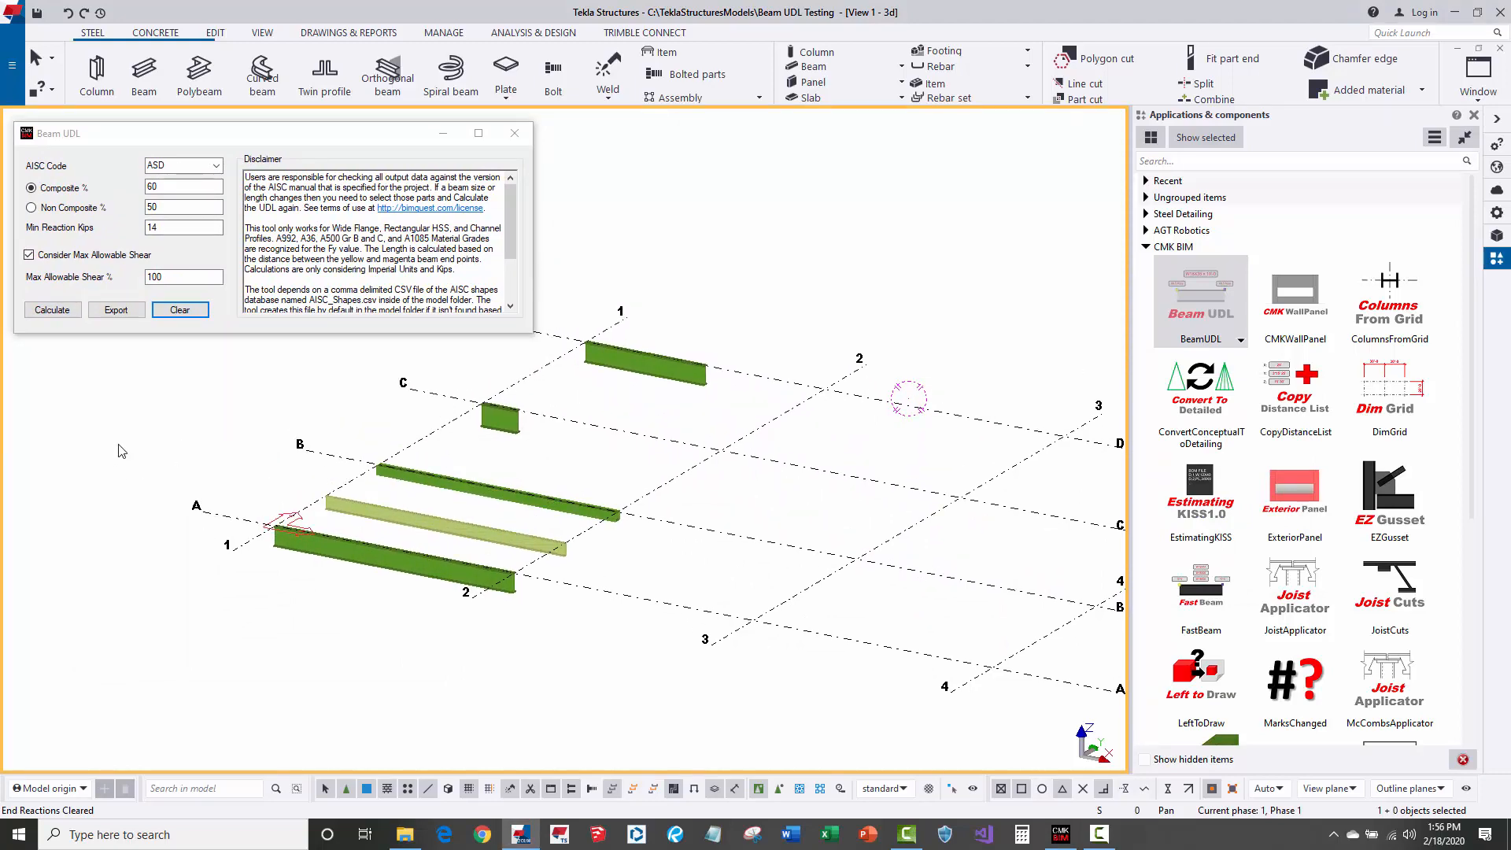